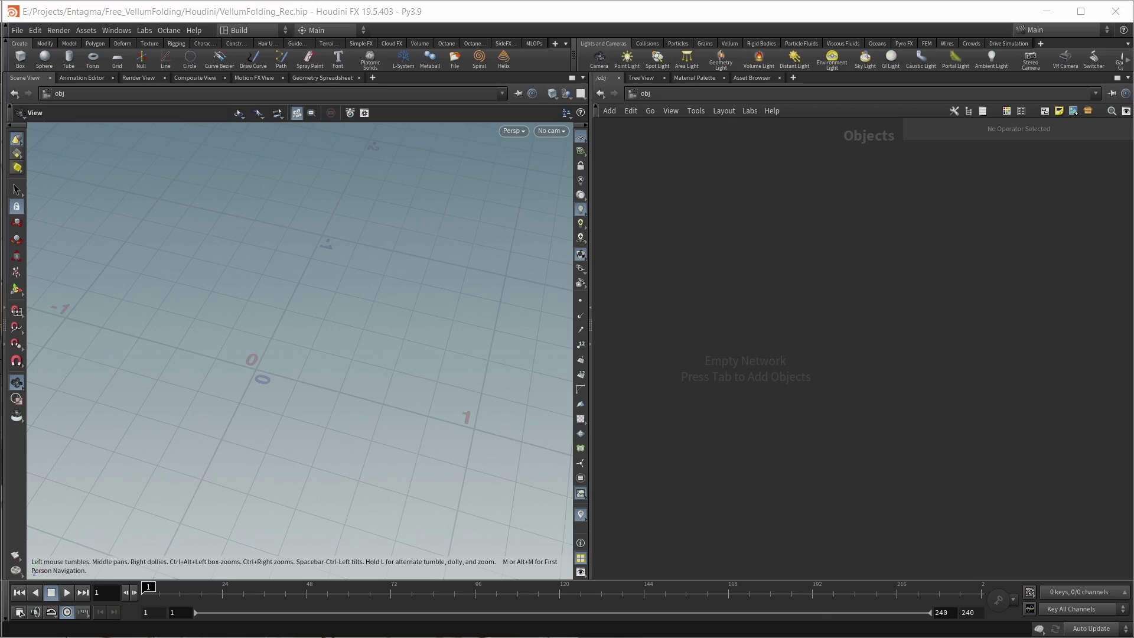
Step: Add a Geometry object, geo1, and dive inside its network
{"action": "key", "text": "Tab"}
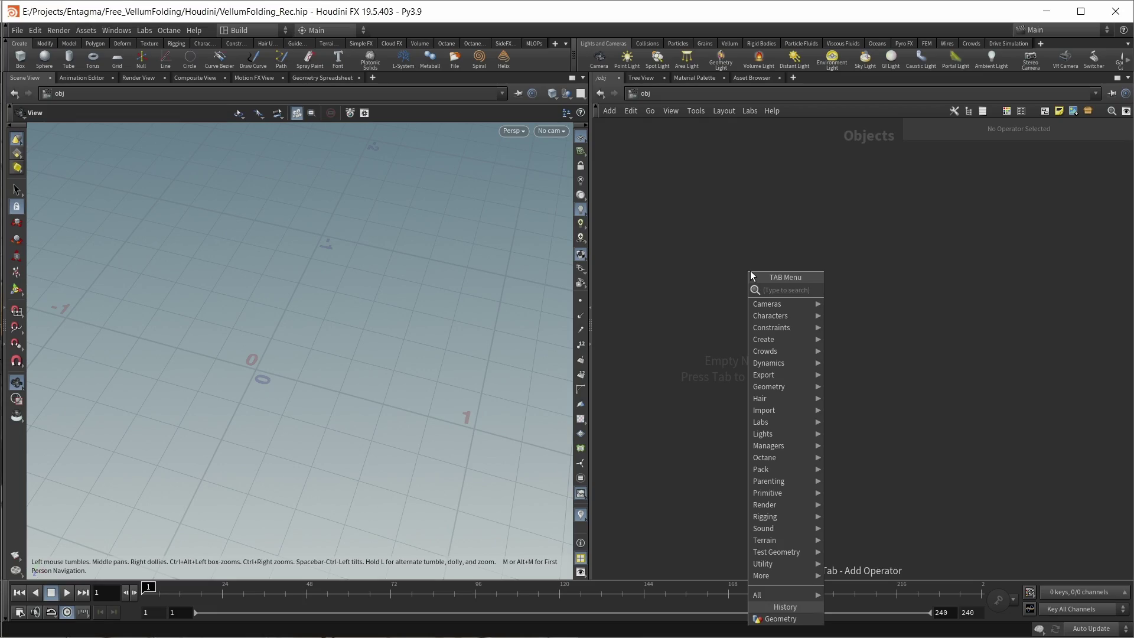
{"action": "type", "text": "geo"}
{"action": "key", "text": "Return"}
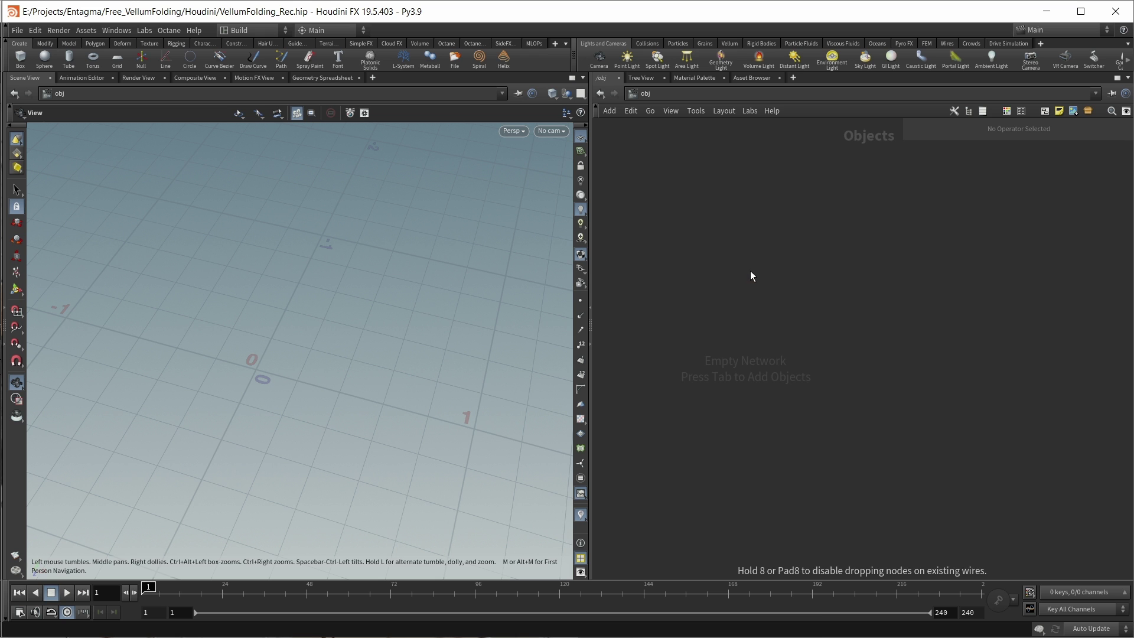
{"action": "left_click", "coordinate": [750, 271]}
{"action": "double_click", "coordinate": [750, 271]}
Step: Add a File node, file1, loading the default cube, and nudge it into place
{"action": "key", "text": "Tab"}
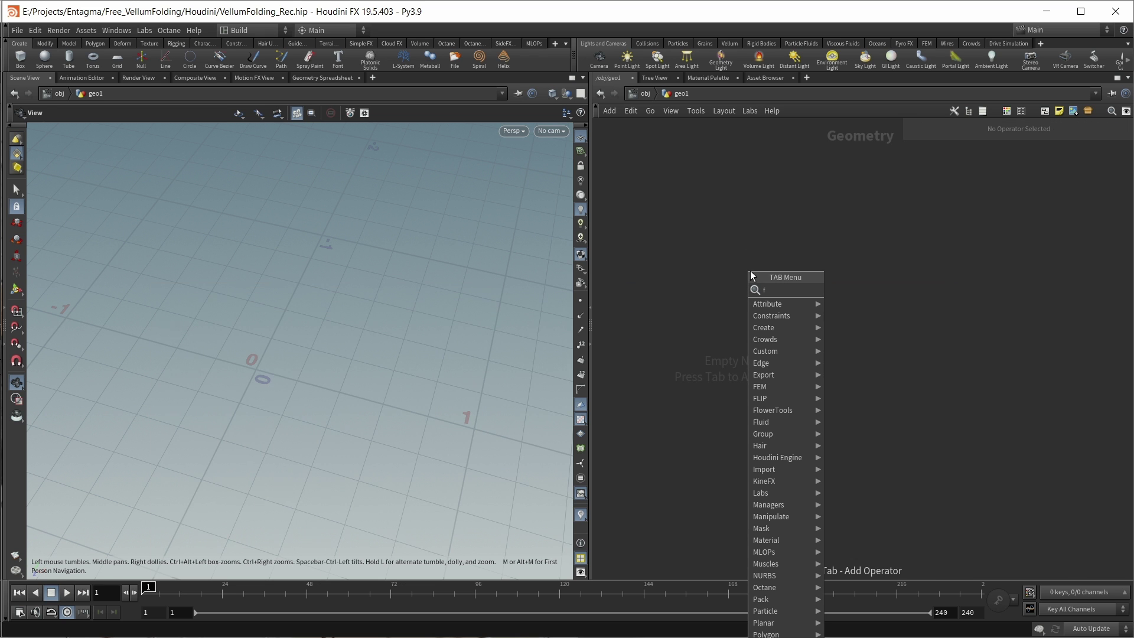
{"action": "type", "text": "fil"}
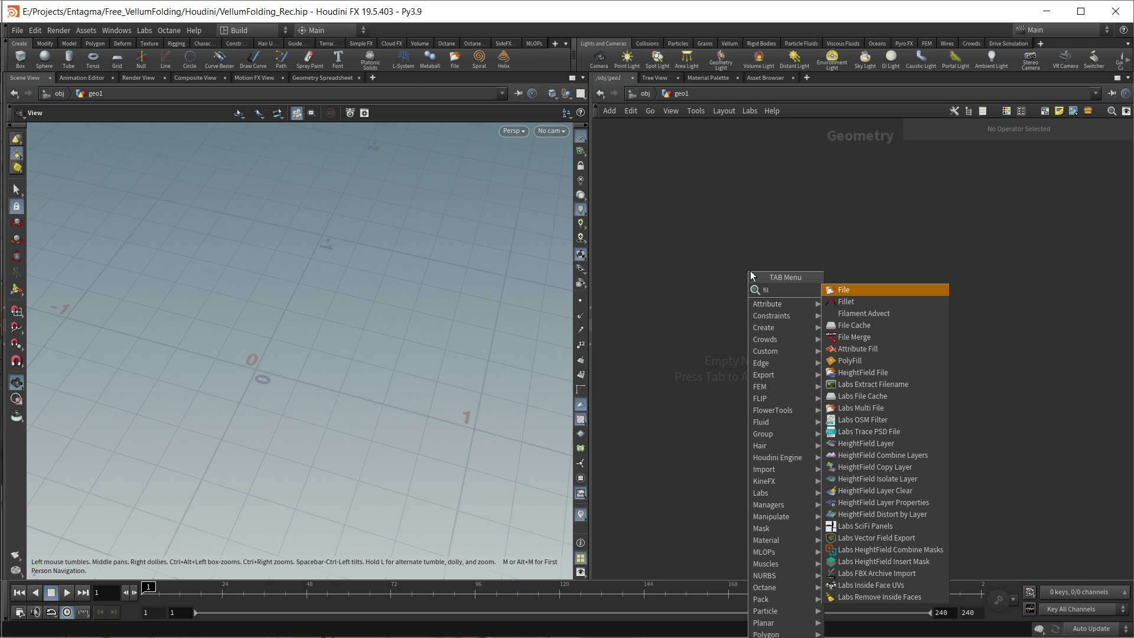
{"action": "key", "text": "Return"}
{"action": "left_click", "coordinate": [750, 271]}
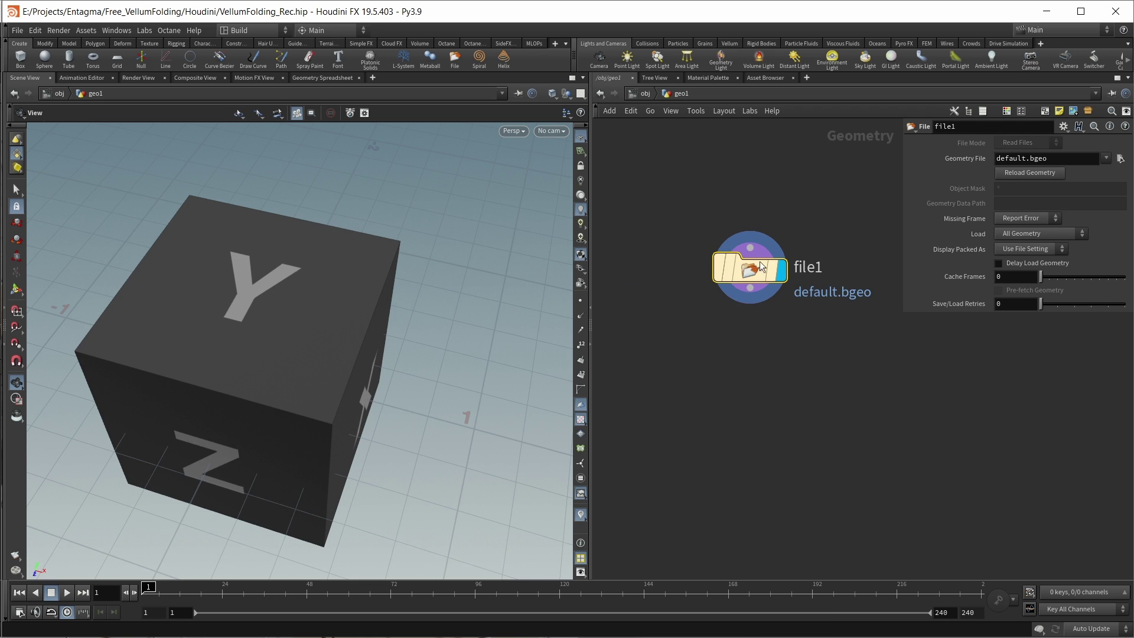
{"action": "left_click_drag", "start_coordinate": [759, 261], "coordinate": [740, 267]}
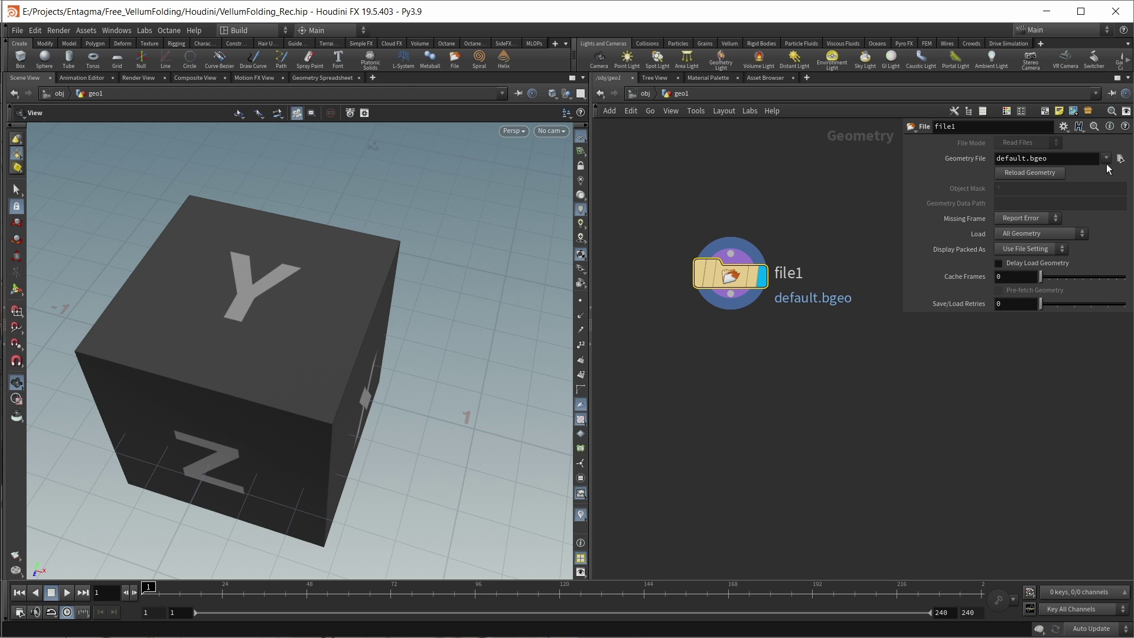
Step: Load tiled_shifted_waterbomb_base.bgeo into file1 and tumble the view down onto the grid
{"action": "left_click", "coordinate": [1119, 159]}
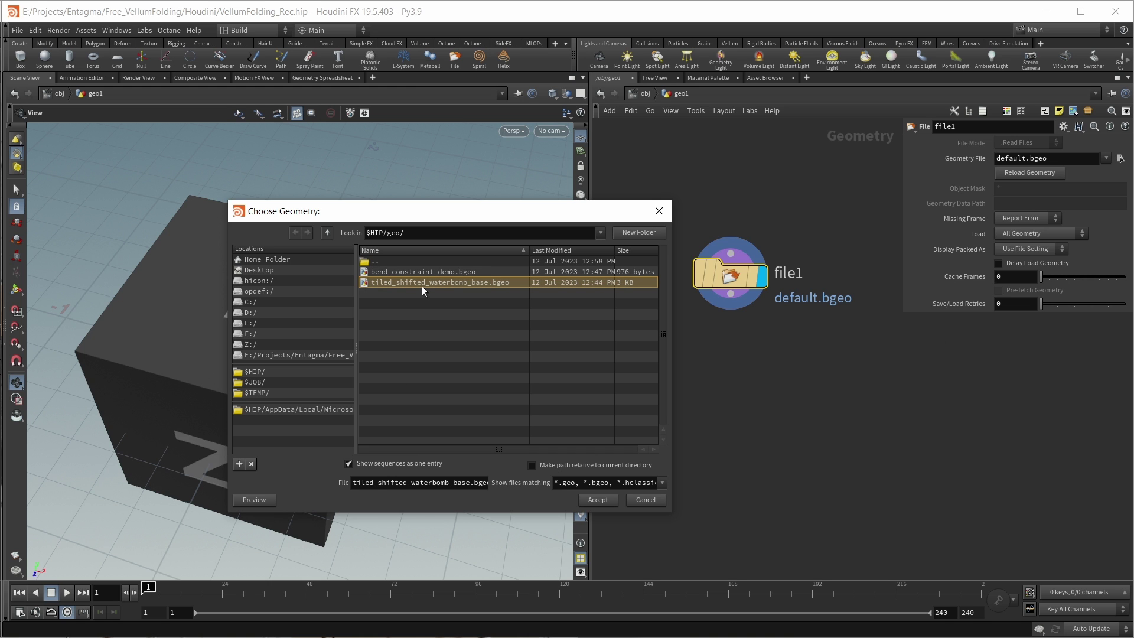
{"action": "left_click", "coordinate": [596, 501]}
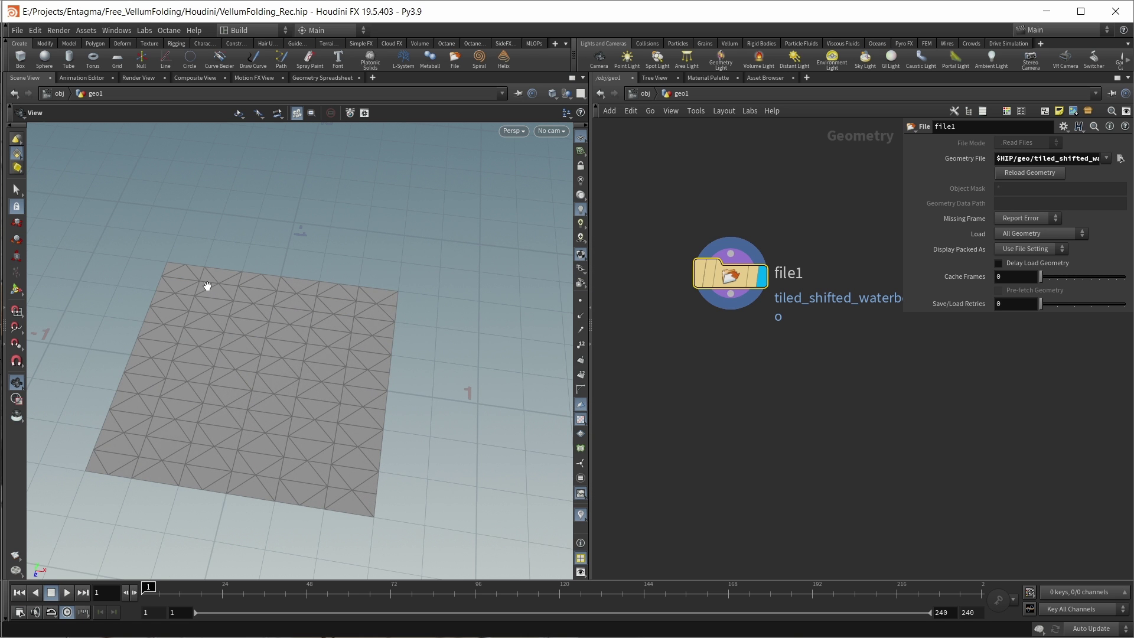
{"action": "left_click_drag", "start_coordinate": [207, 285], "coordinate": [232, 319]}
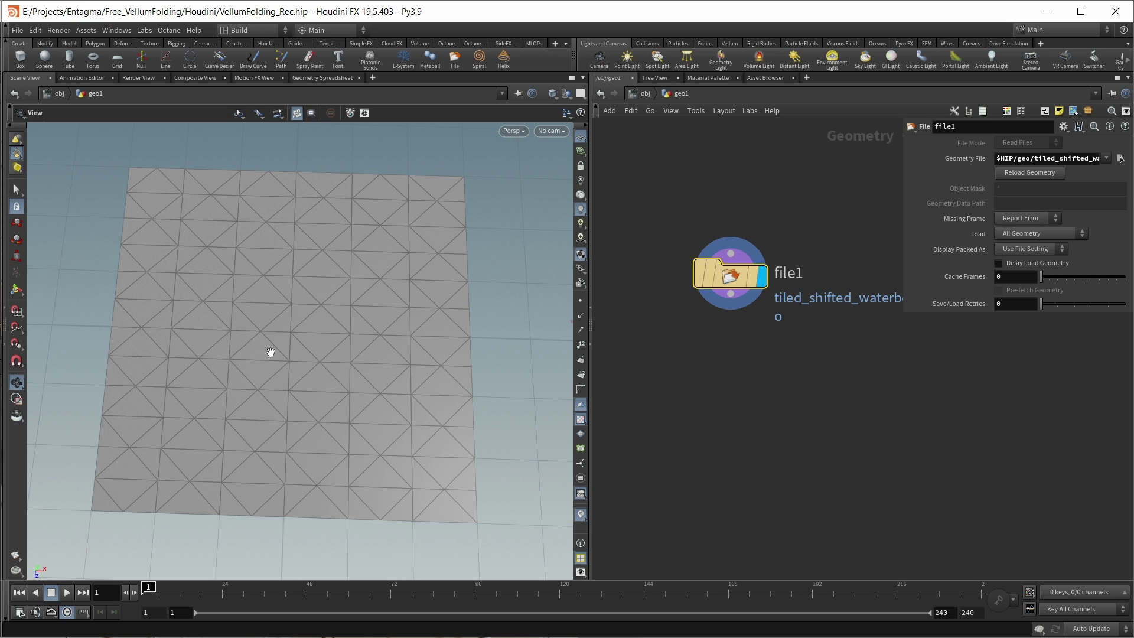
{"action": "left_click", "coordinate": [737, 364]}
Step: Add a Group Create node below file1 as an Edges group named fold_up
{"action": "key", "text": "Tab"}
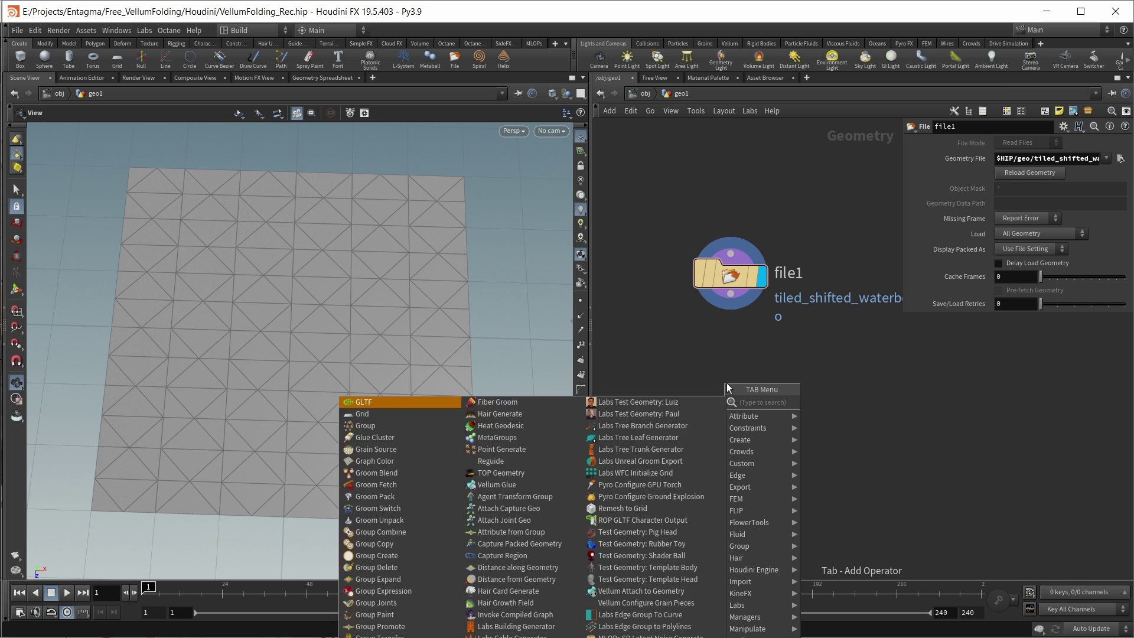
{"action": "mouse_move", "coordinate": [741, 546]}
{"action": "left_click", "coordinate": [827, 400]}
{"action": "left_click", "coordinate": [720, 374]}
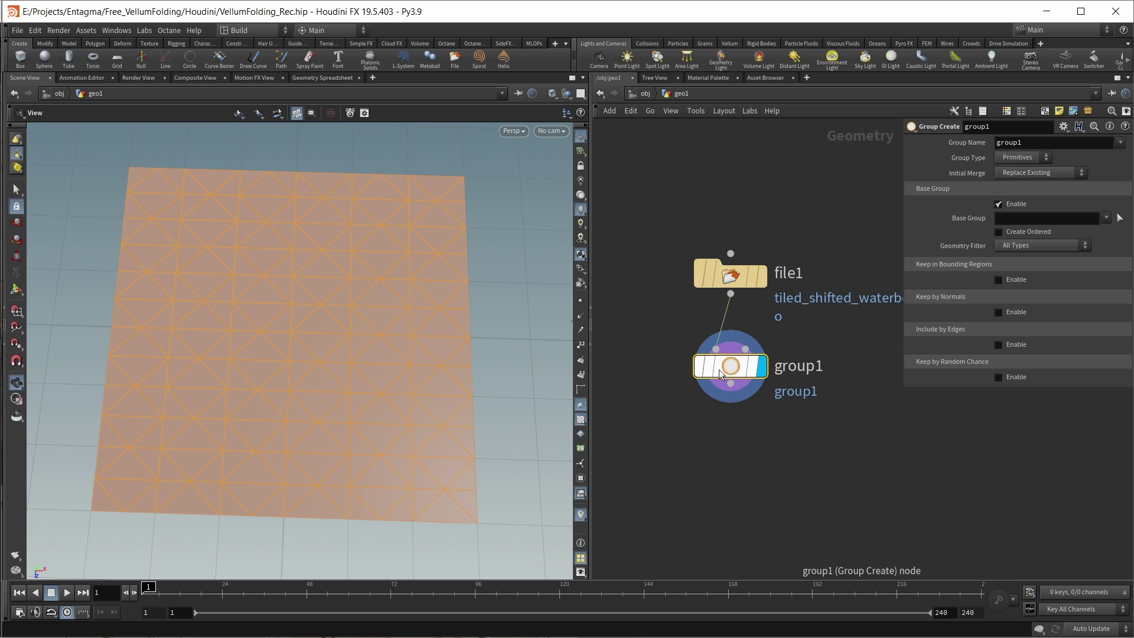
{"action": "left_click", "coordinate": [1023, 157]}
{"action": "left_click", "coordinate": [1011, 193]}
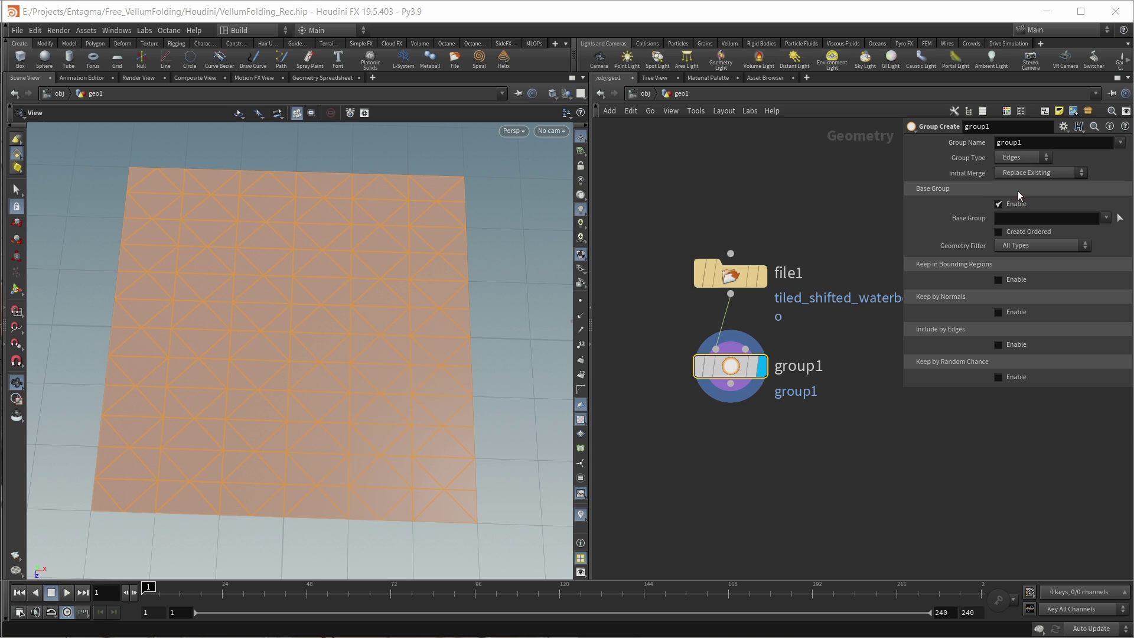
{"action": "double_click", "coordinate": [1033, 142]}
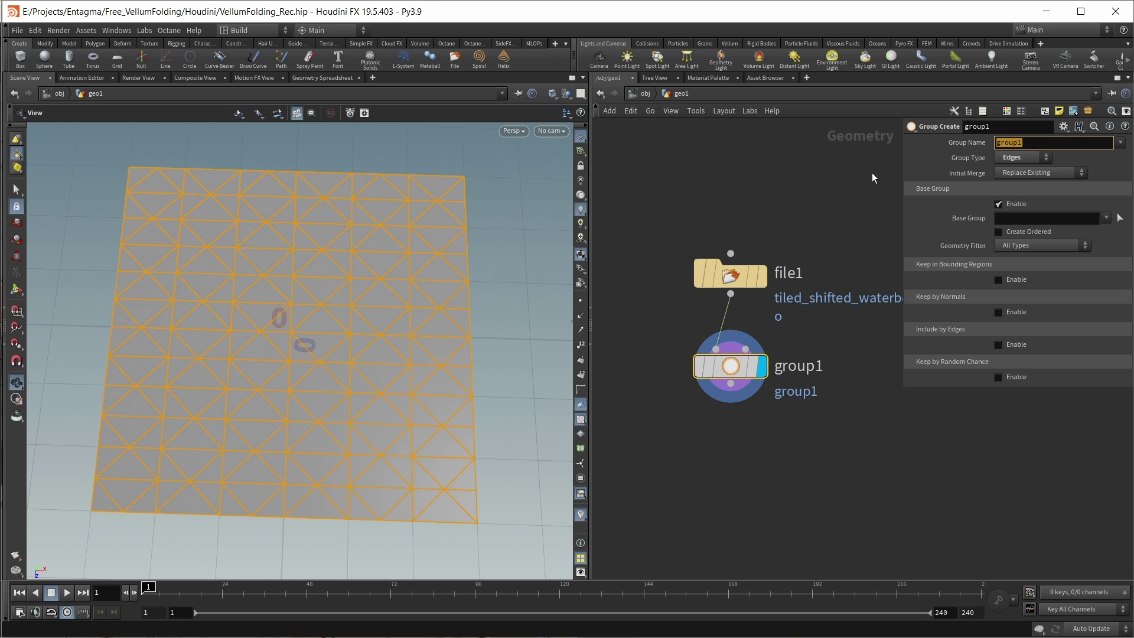
{"action": "type", "text": "fold_up"}
{"action": "key", "text": "Return"}
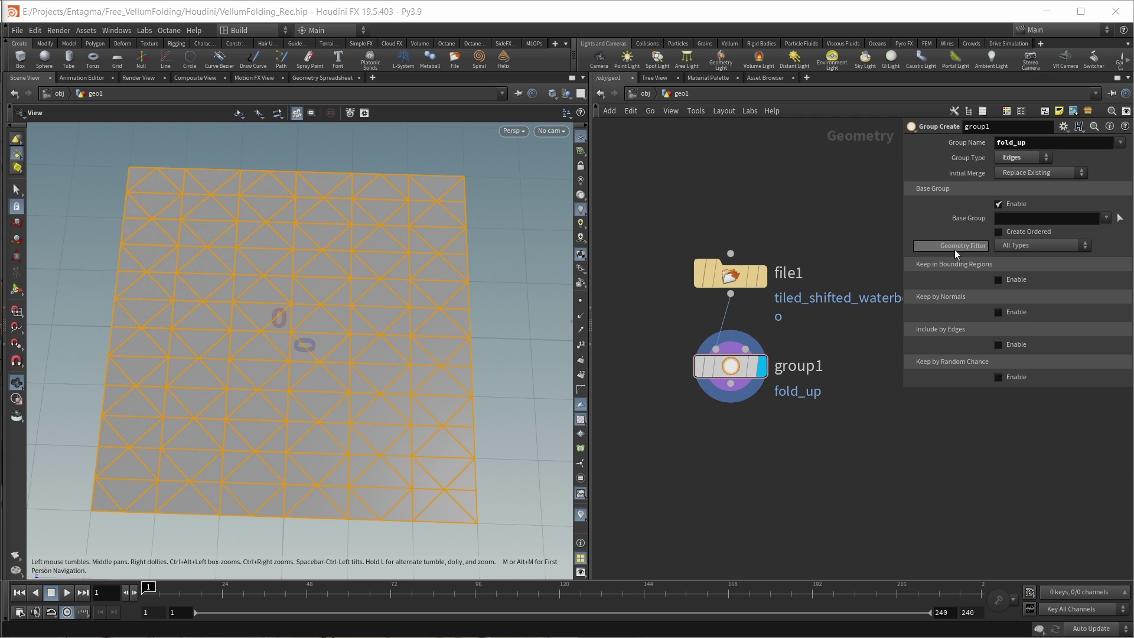
Step: Disable Base Group and include only edges between 0.11 and 0.19 long
{"action": "left_click", "coordinate": [999, 204]}
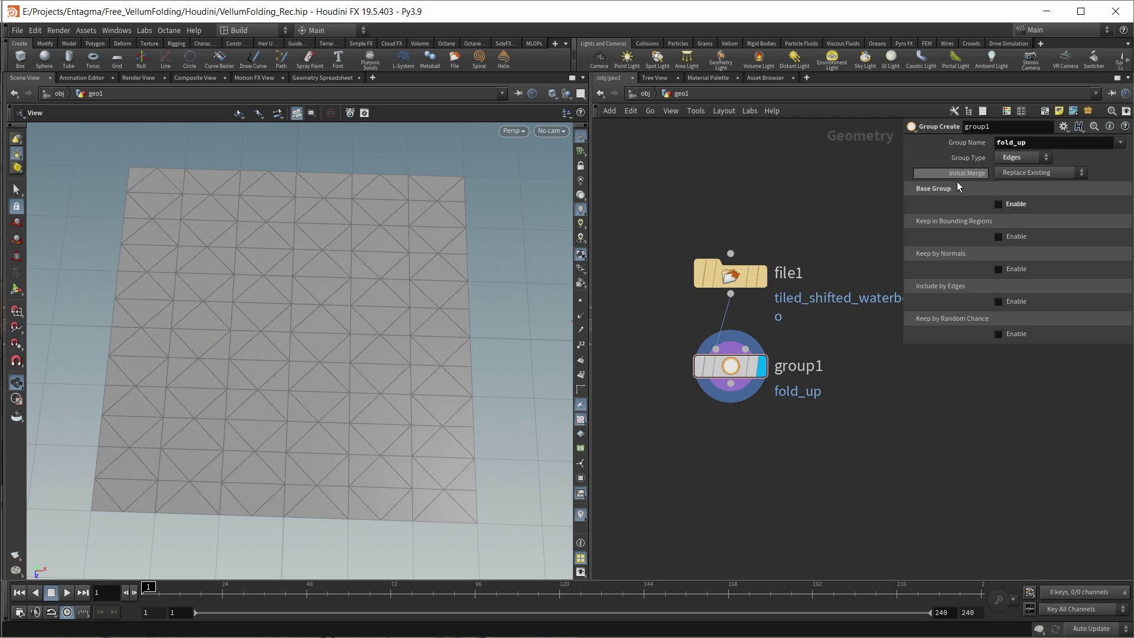
{"action": "left_click", "coordinate": [999, 302]}
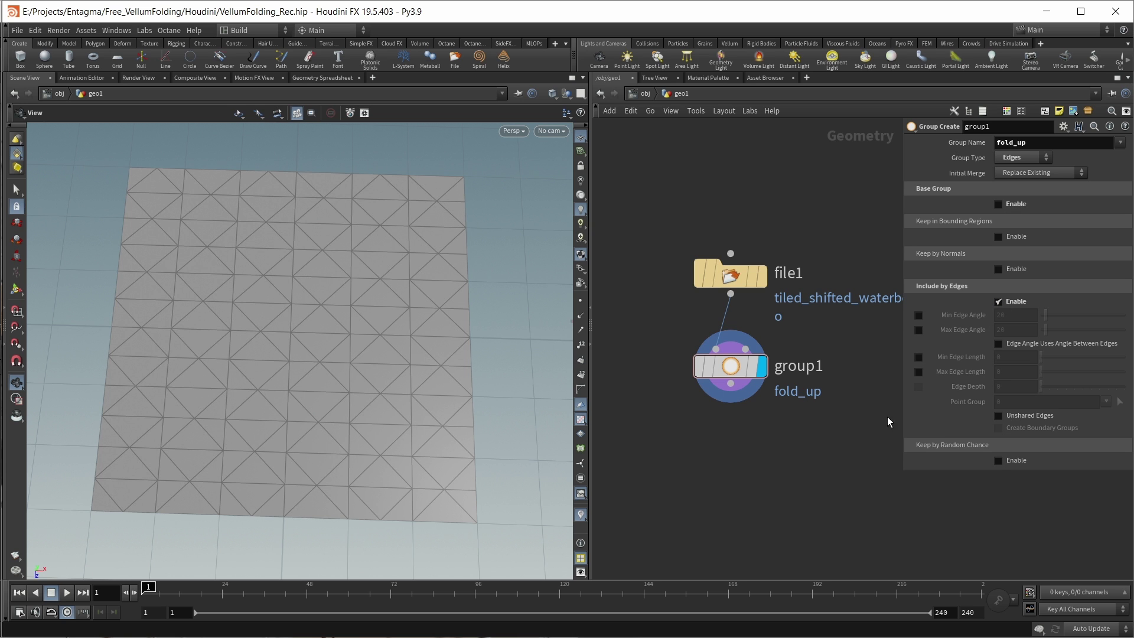
{"action": "left_click", "coordinate": [918, 357]}
{"action": "left_click", "coordinate": [919, 372]}
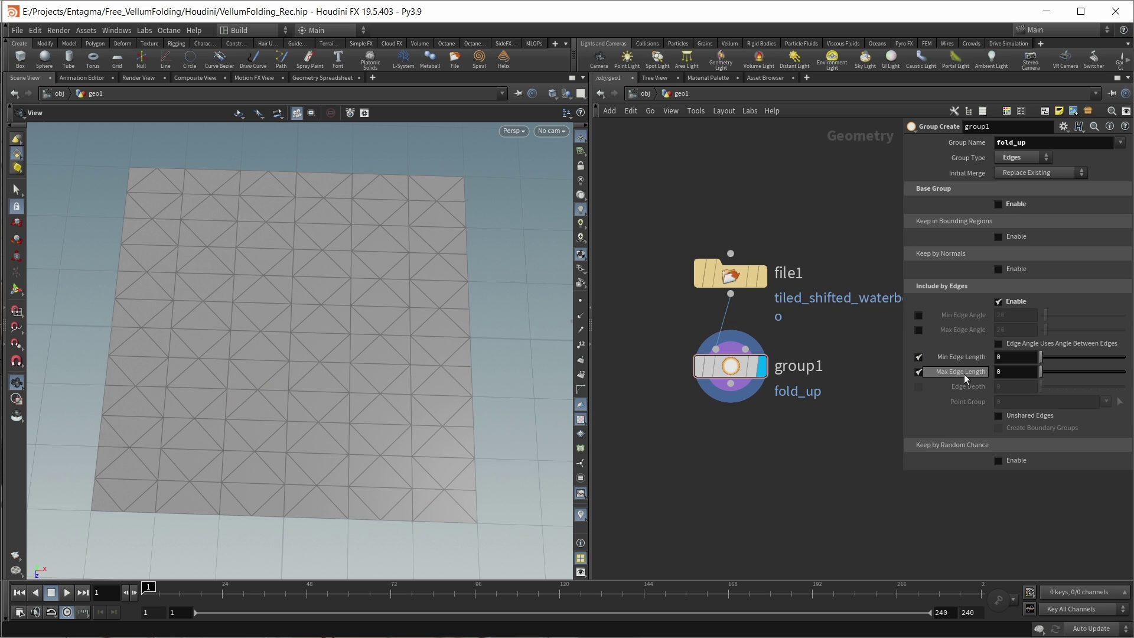
{"action": "left_click", "coordinate": [1007, 357]}
{"action": "type", "text": ".11"}
{"action": "left_click", "coordinate": [1018, 375]}
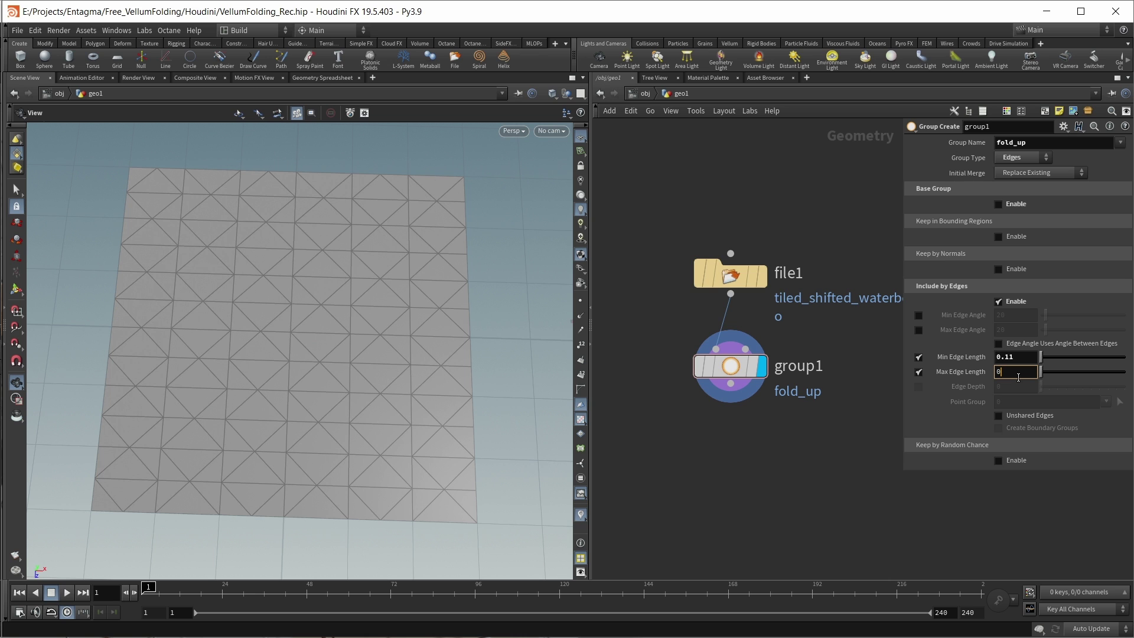
{"action": "type", "text": ".19"}
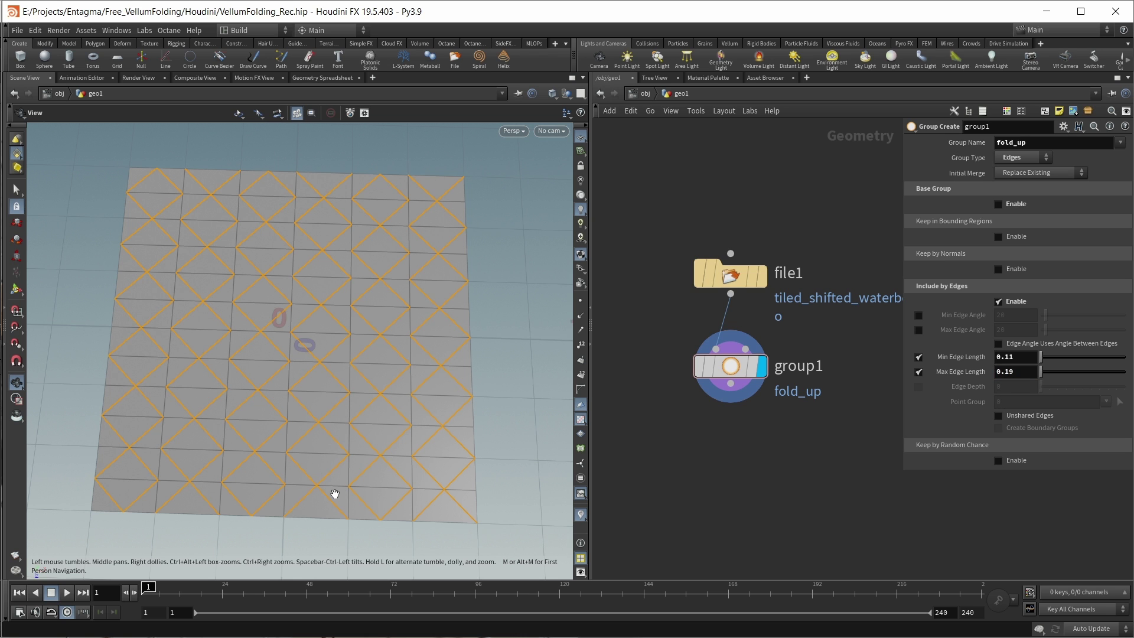
{"action": "middle_click_drag", "start_coordinate": [759, 489], "coordinate": [729, 398]}
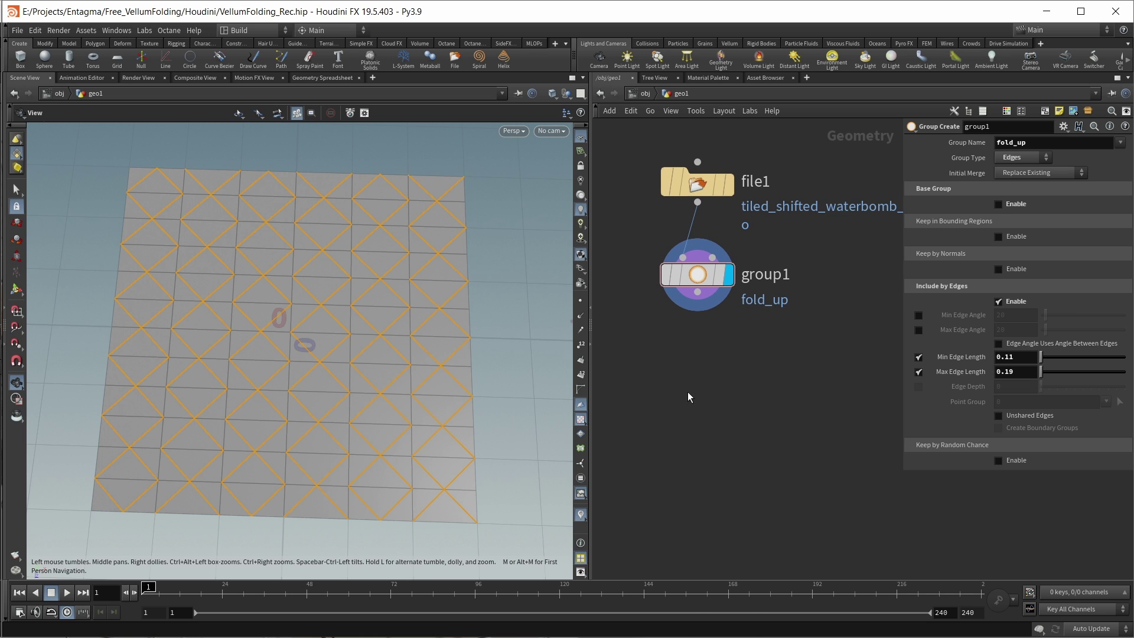
Step: Add a Group Combine node making fold_down Equals All But fold_up, and widen the network pane
{"action": "key", "text": "Tab"}
{"action": "type", "text": "group com"}
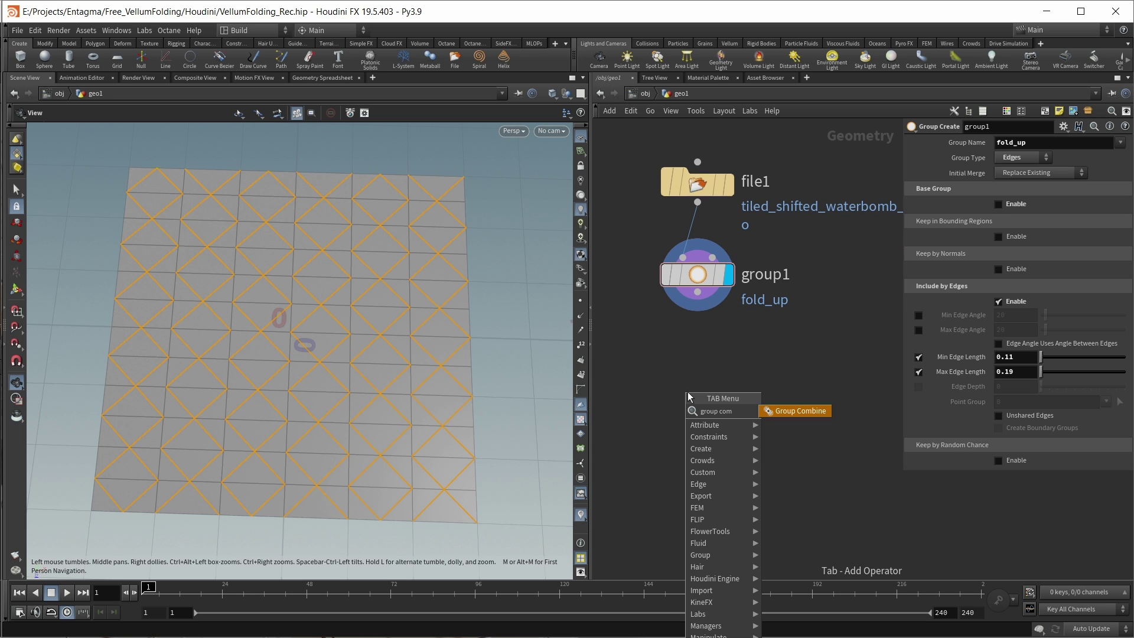
{"action": "key", "text": "Return"}
{"action": "left_click", "coordinate": [697, 355]}
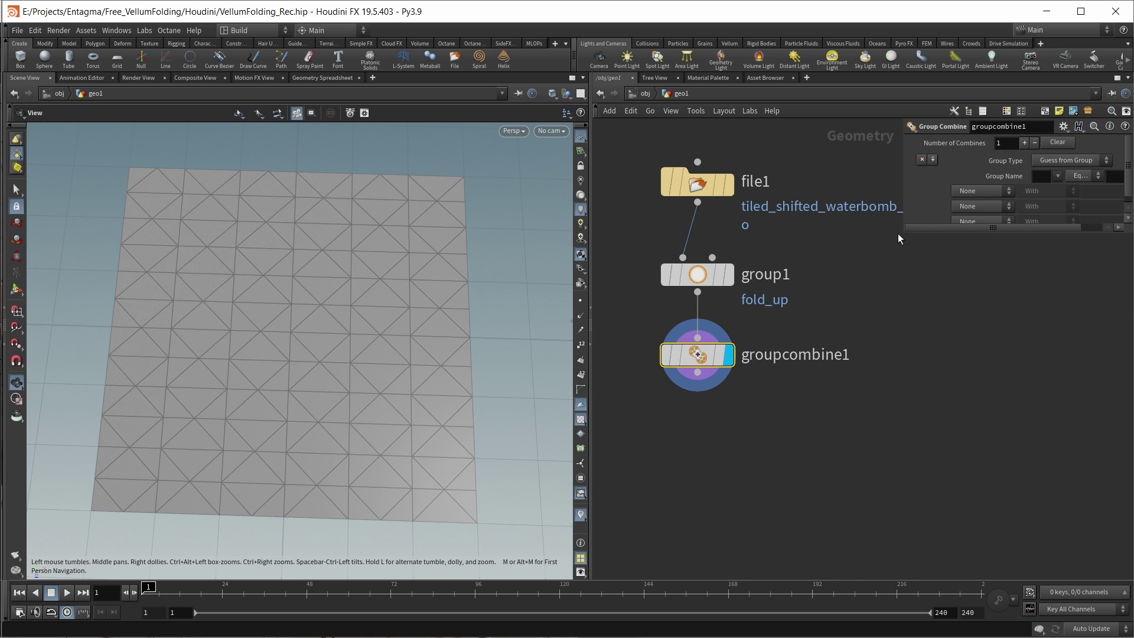
{"action": "left_click_drag", "start_coordinate": [898, 233], "coordinate": [804, 312]}
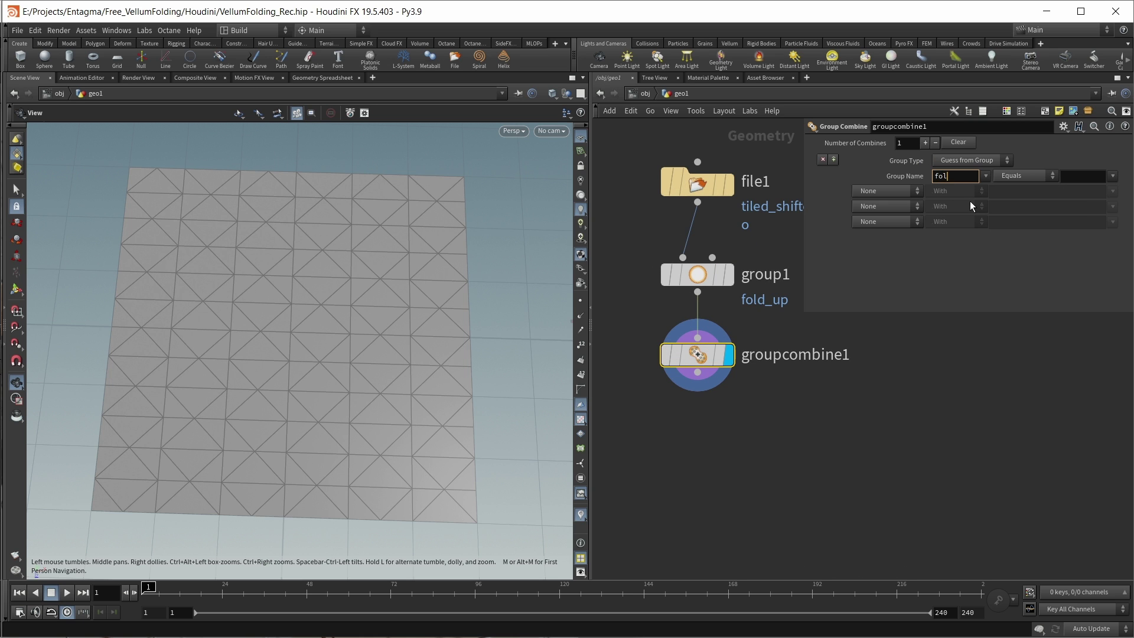
{"action": "left_click", "coordinate": [1043, 175]}
{"action": "left_click", "coordinate": [1031, 204]}
{"action": "left_click", "coordinate": [1113, 176]}
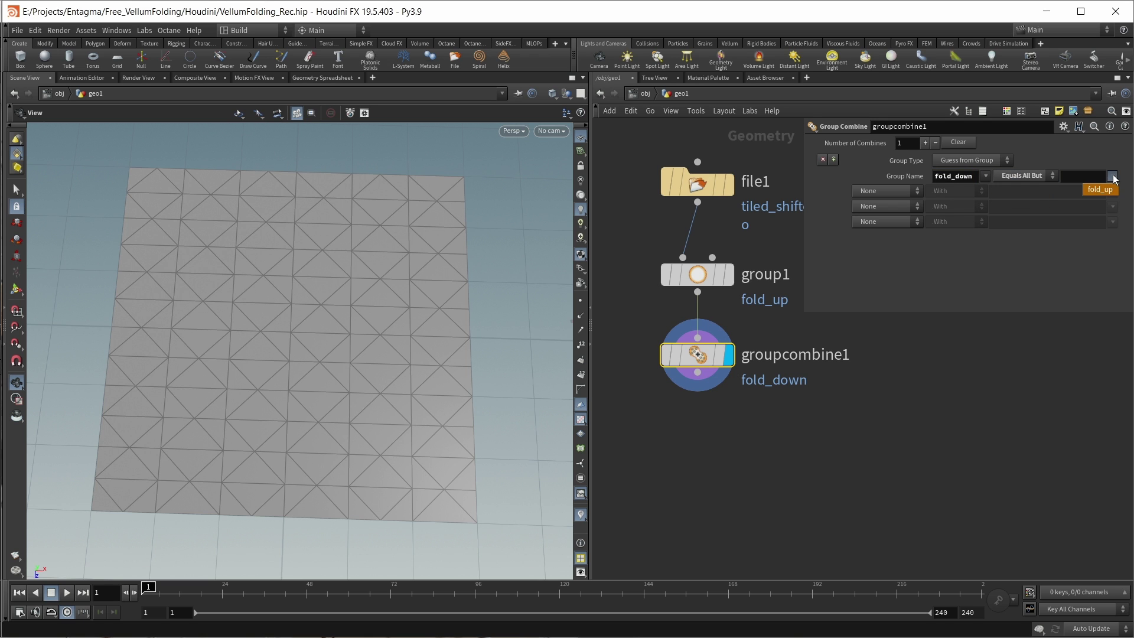
{"action": "left_click", "coordinate": [1093, 190]}
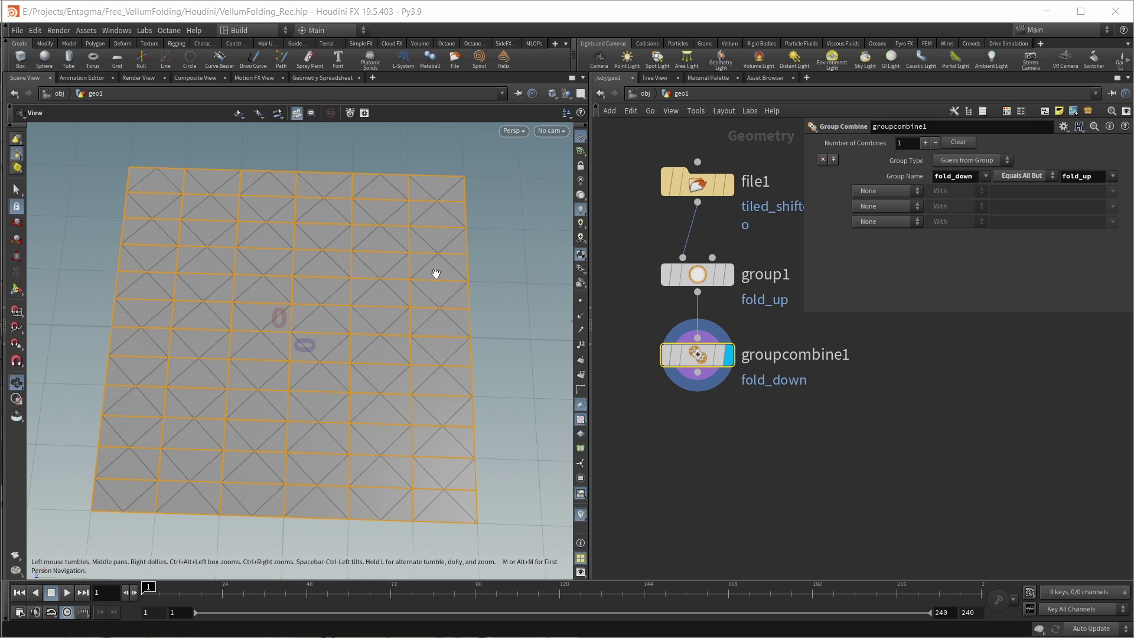
{"action": "left_click_drag", "start_coordinate": [589, 462], "coordinate": [484, 463]}
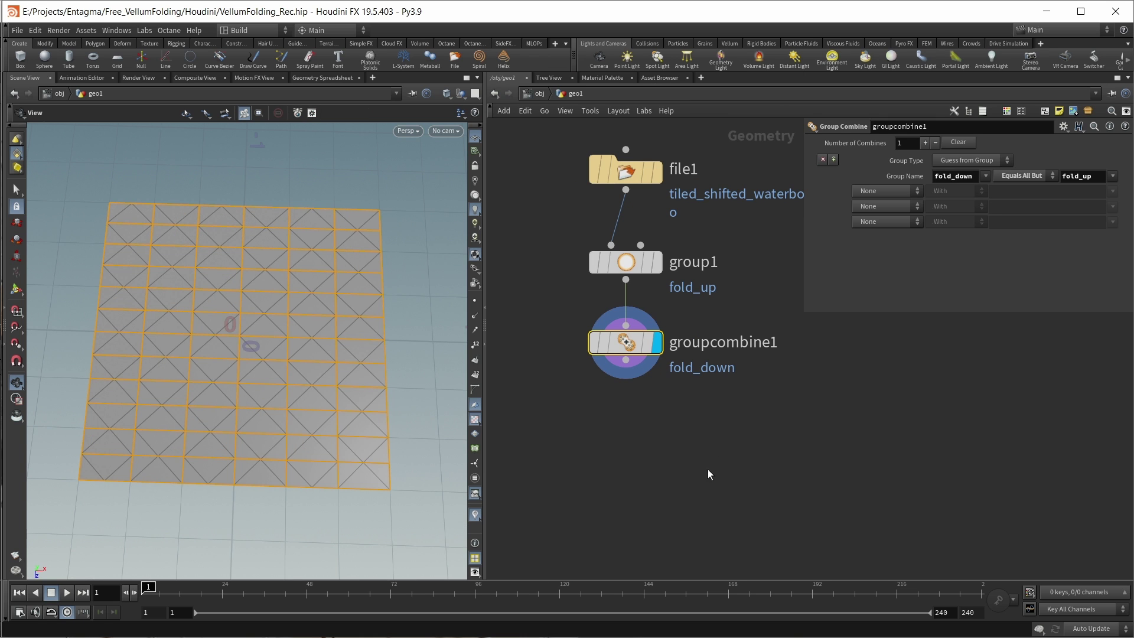
{"action": "middle_click_drag", "start_coordinate": [667, 483], "coordinate": [663, 481]}
{"action": "left_click", "coordinate": [663, 481]}
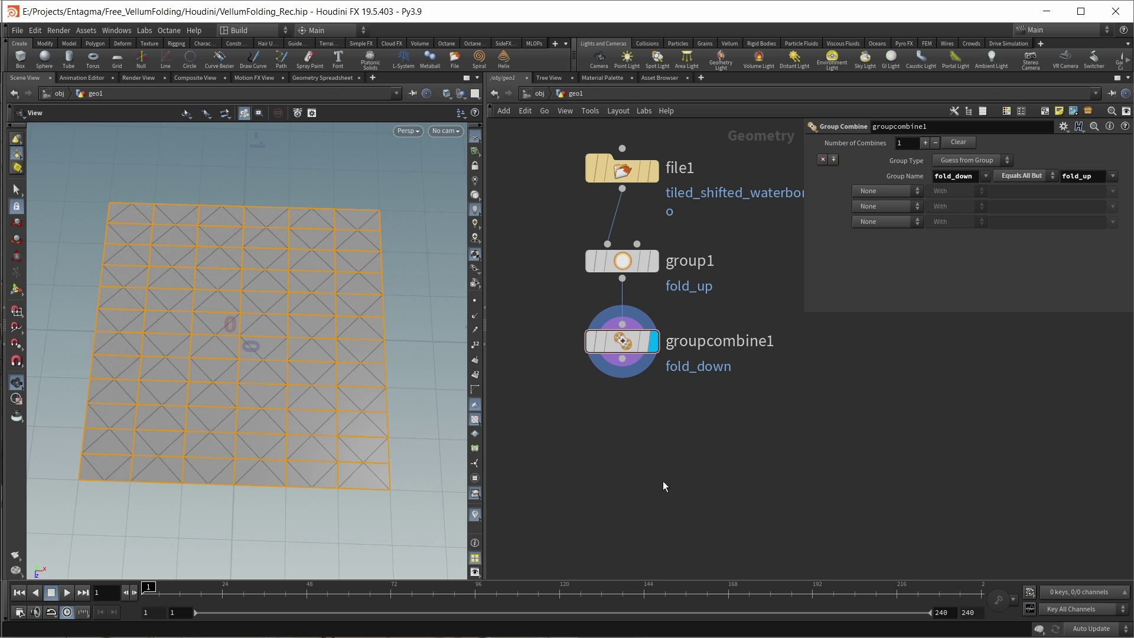
Step: Wire groupcombine1 into a displayed Vellum Constraints node set to Bend Across Triangles, making room below
{"action": "key", "text": "Tab"}
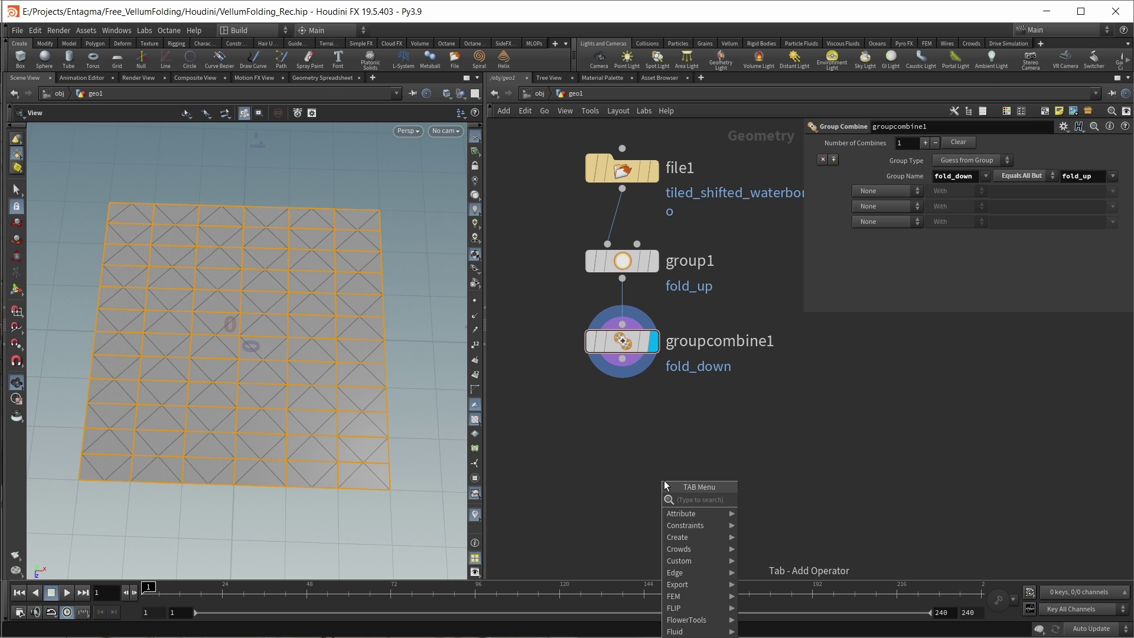
{"action": "type", "text": "vellum con"}
{"action": "key", "text": "Return"}
{"action": "left_click", "coordinate": [622, 457]}
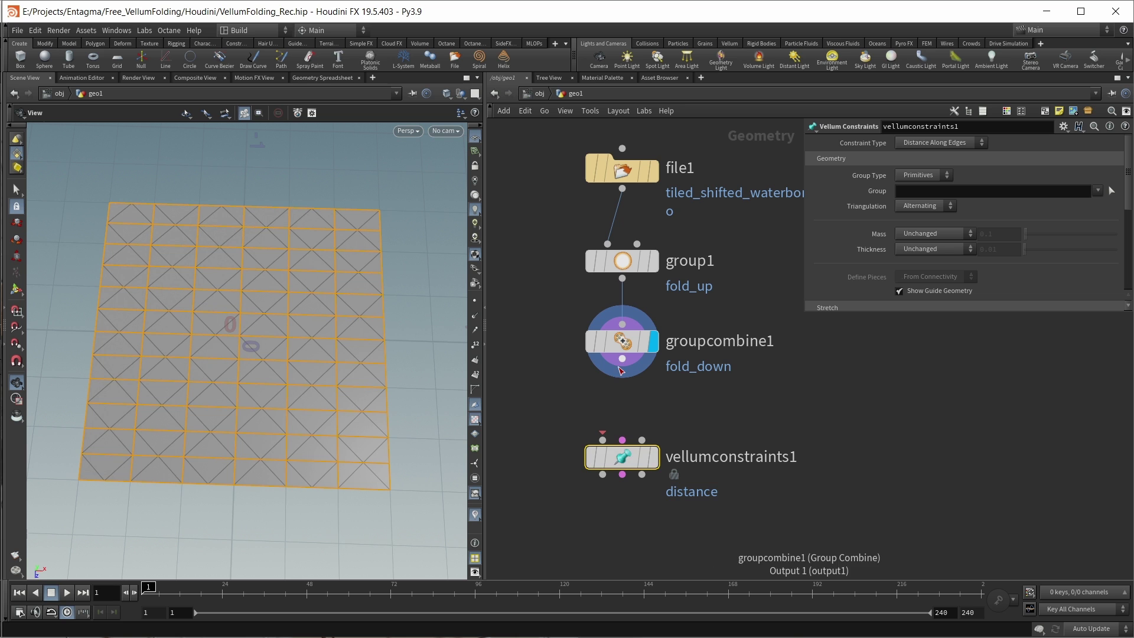
{"action": "left_click_drag", "start_coordinate": [622, 358], "coordinate": [602, 440]}
{"action": "left_click", "coordinate": [653, 457]}
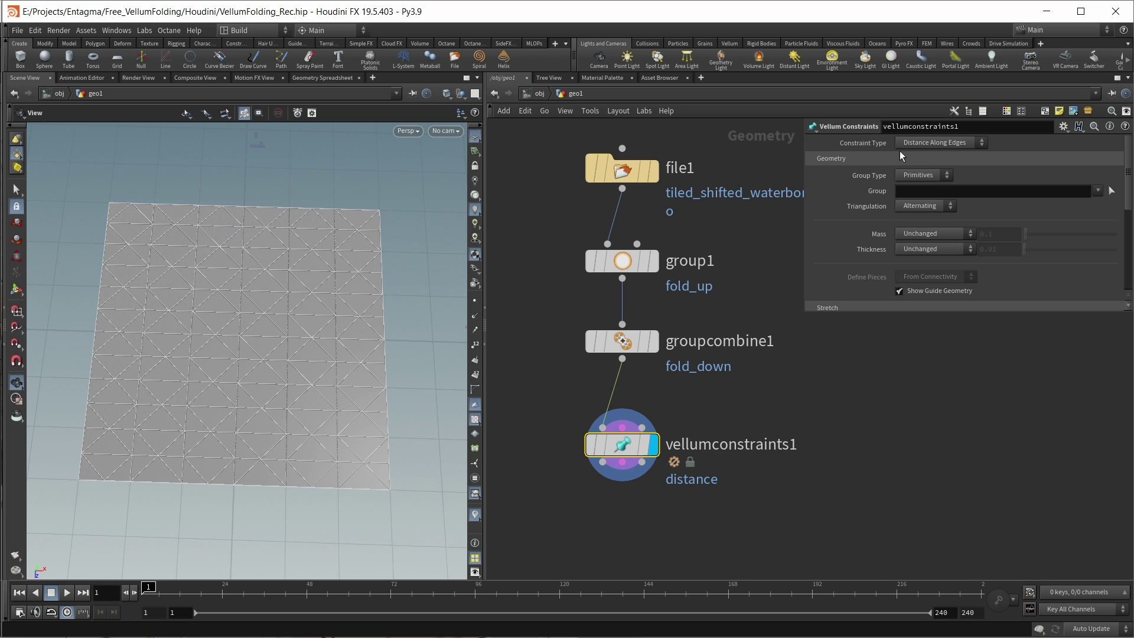
{"action": "left_click", "coordinate": [910, 145]}
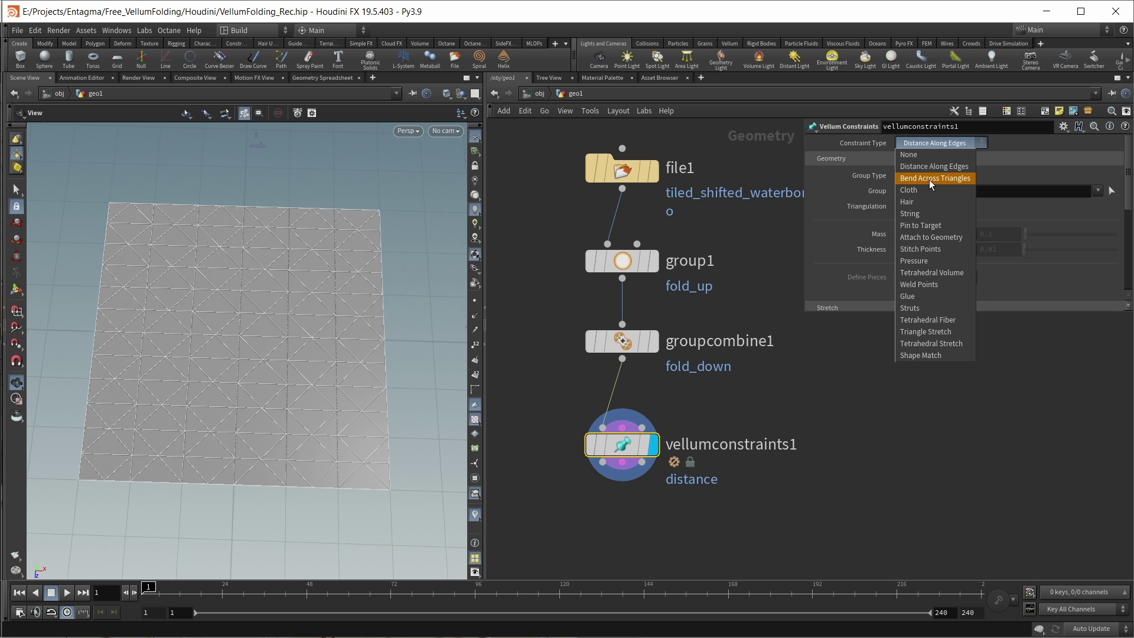
{"action": "left_click", "coordinate": [930, 179]}
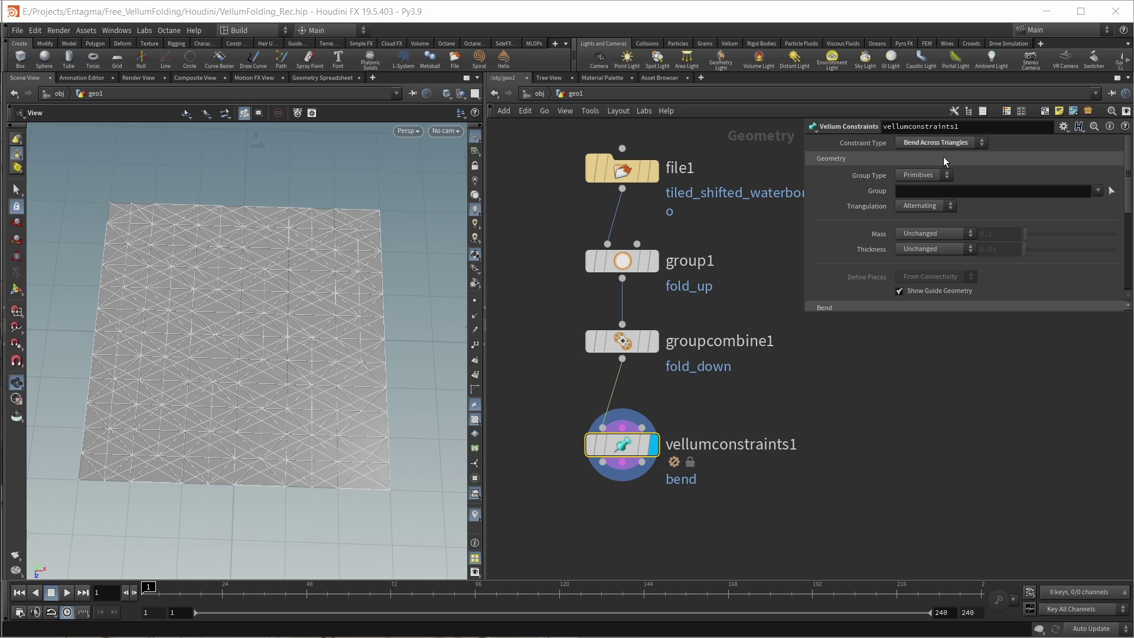
{"action": "middle_click_drag", "start_coordinate": [740, 532], "coordinate": [741, 423]}
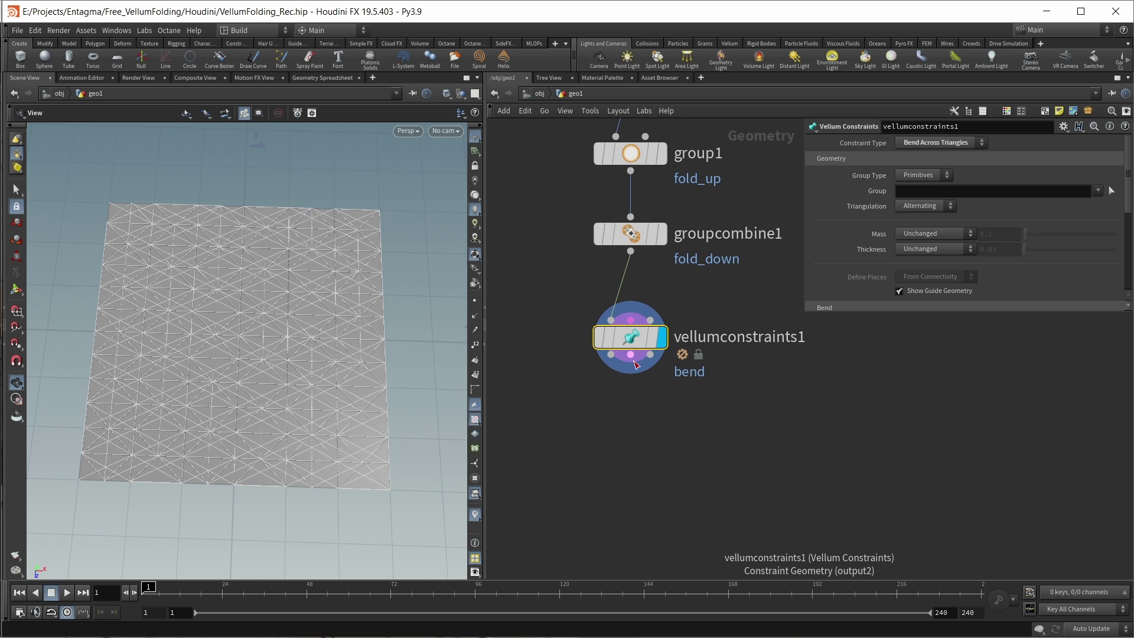
{"action": "key", "text": "Tab"}
Step: Place null1 below vellumconstraints1 and open its geometry info
{"action": "type", "text": "null"}
{"action": "key", "text": "Return"}
{"action": "left_click", "coordinate": [664, 449]}
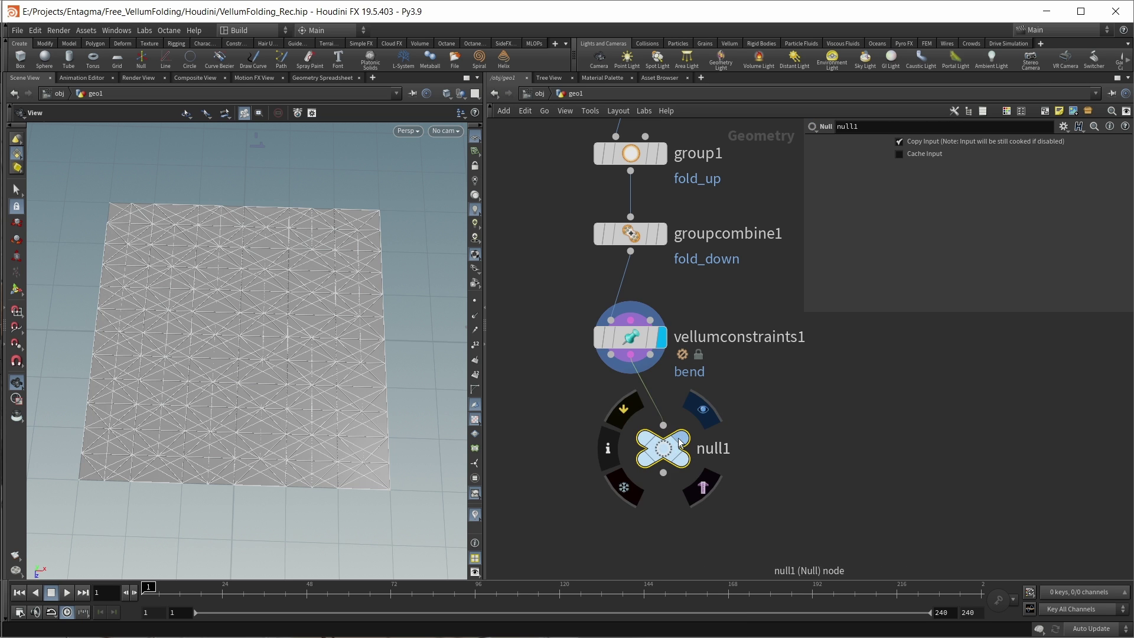
{"action": "left_click", "coordinate": [608, 449]}
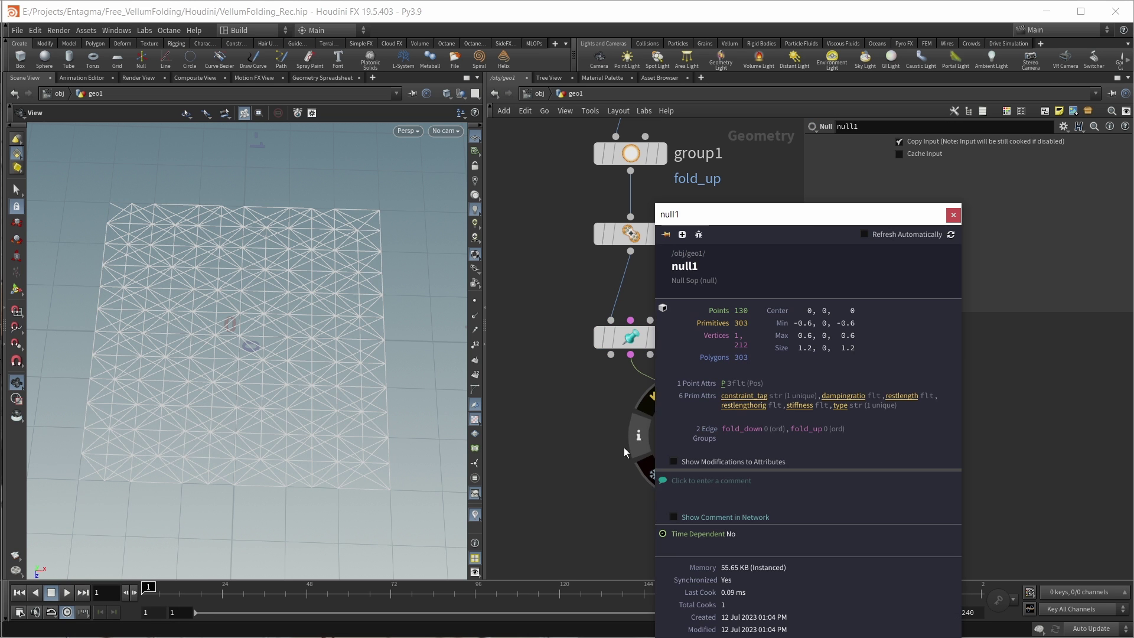
{"action": "left_click_drag", "start_coordinate": [813, 215], "coordinate": [470, 125]}
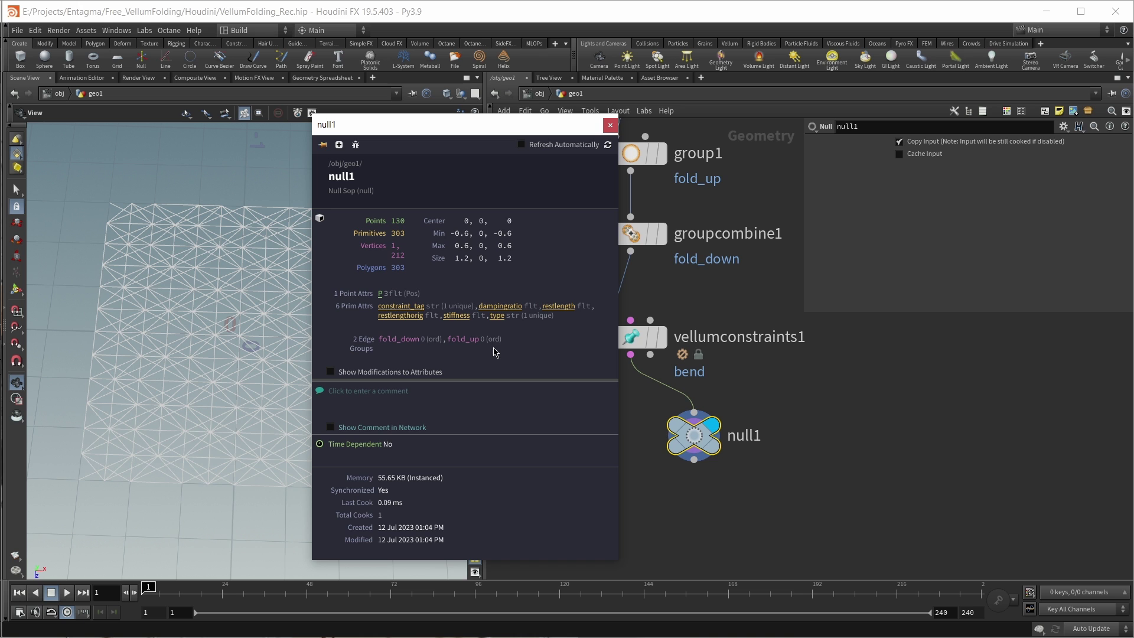
Step: Rewire null1 from vellumconstraints1's first output to its Constraint Geometry output
{"action": "mouse_move", "coordinate": [680, 432]}
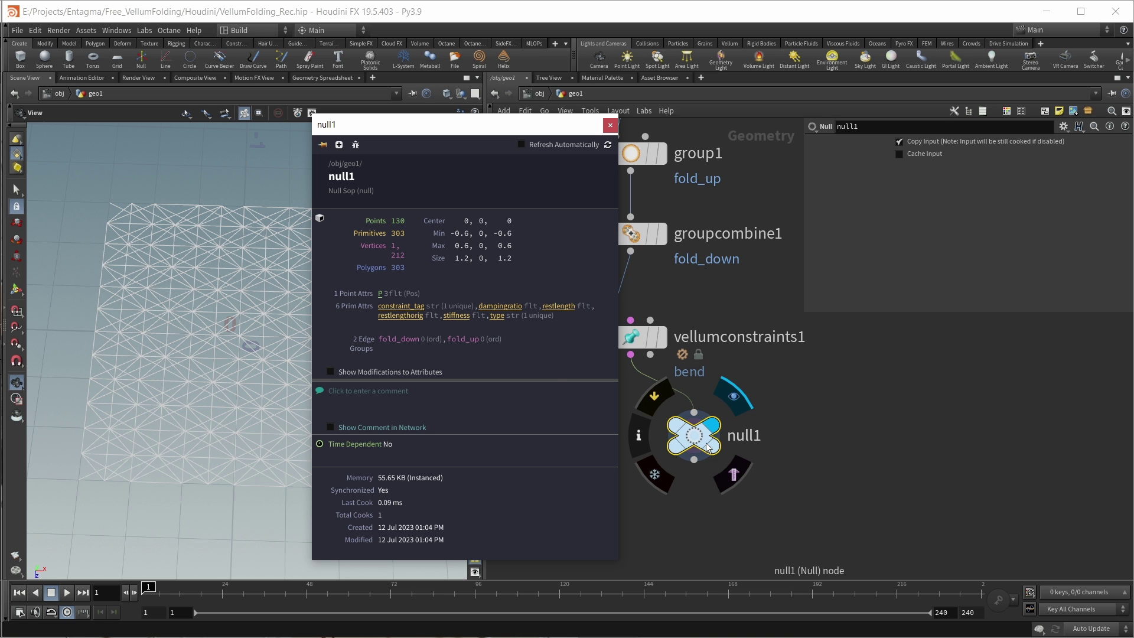
{"action": "left_click_drag", "start_coordinate": [662, 378], "coordinate": [610, 354]}
{"action": "mouse_move", "coordinate": [685, 434]}
{"action": "left_click", "coordinate": [711, 461]}
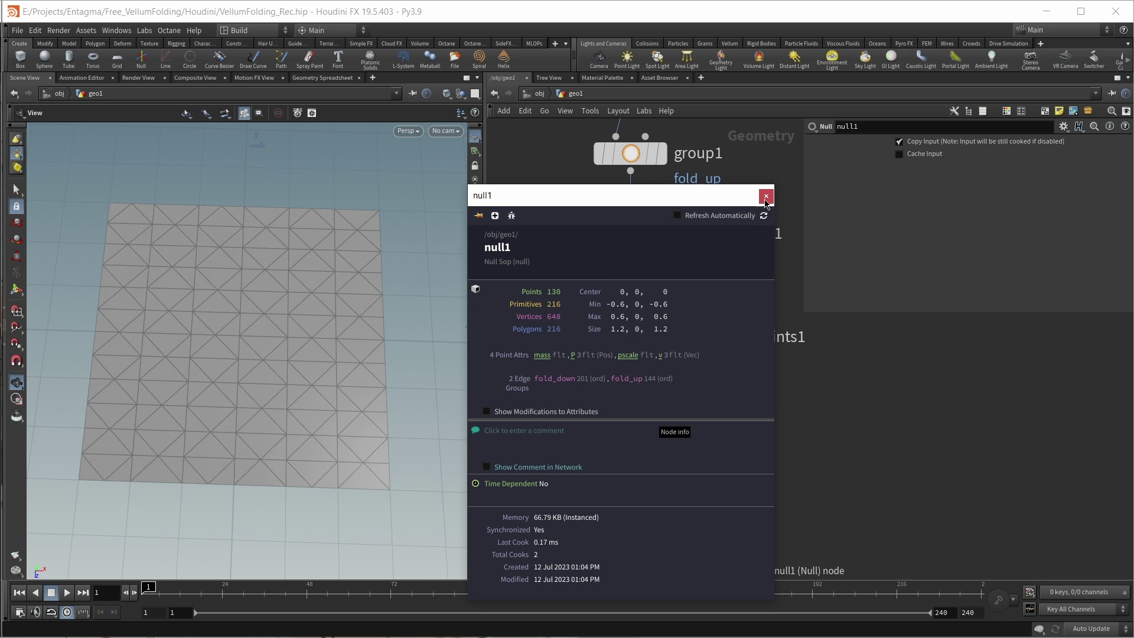
{"action": "left_click", "coordinate": [766, 196]}
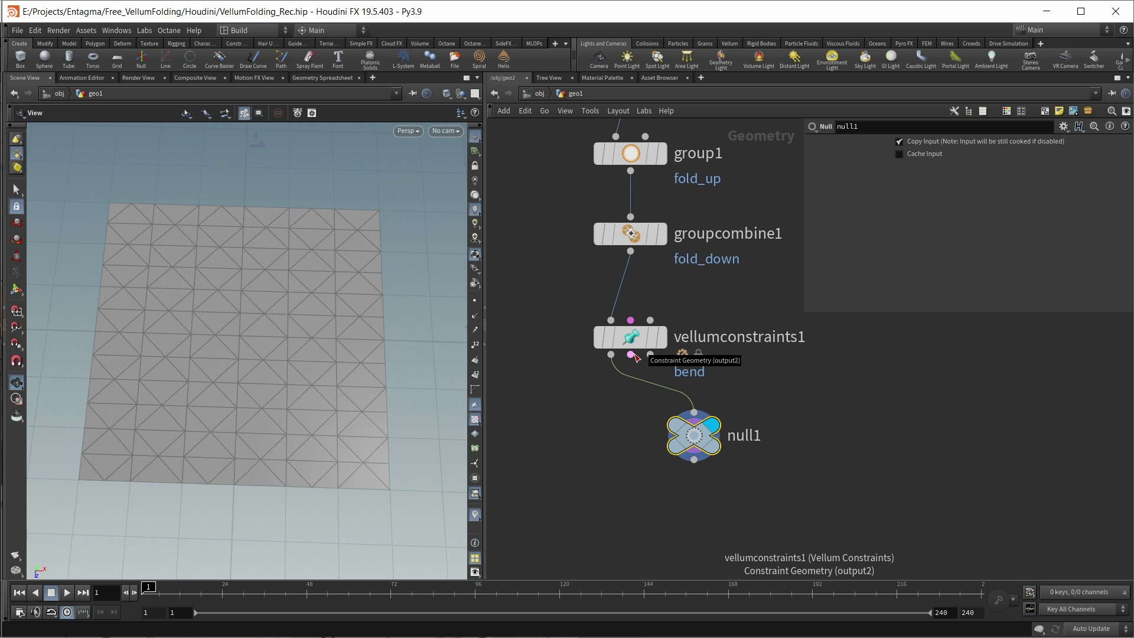
{"action": "left_click_drag", "start_coordinate": [632, 355], "coordinate": [694, 412]}
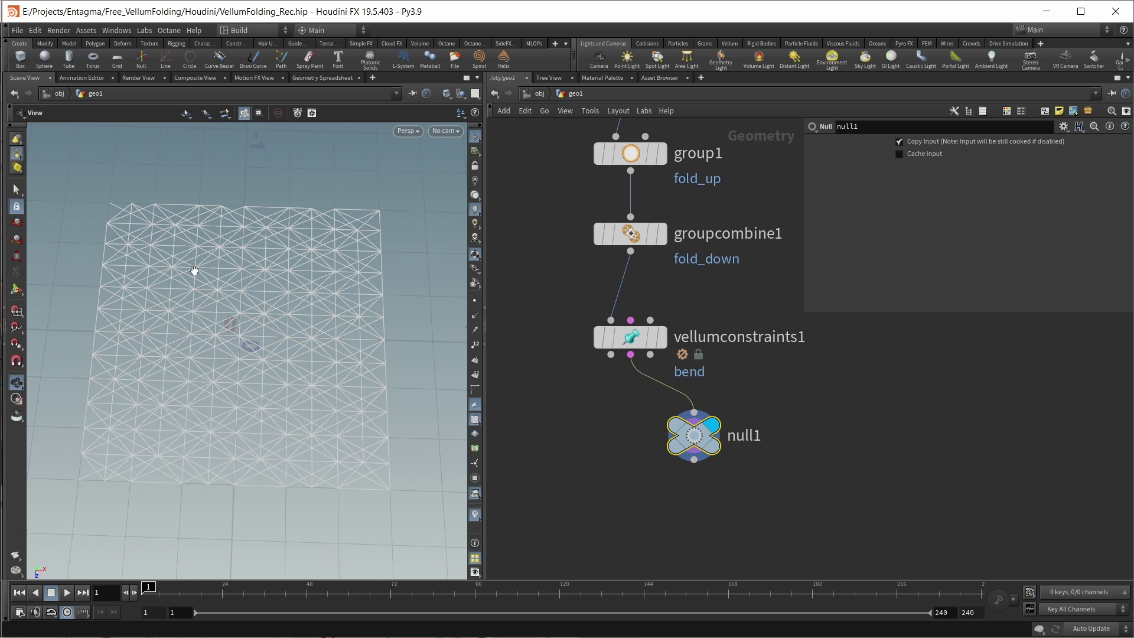
{"action": "scroll", "coordinate": [600, 415], "scroll_direction": "down", "scroll_amount": 3}
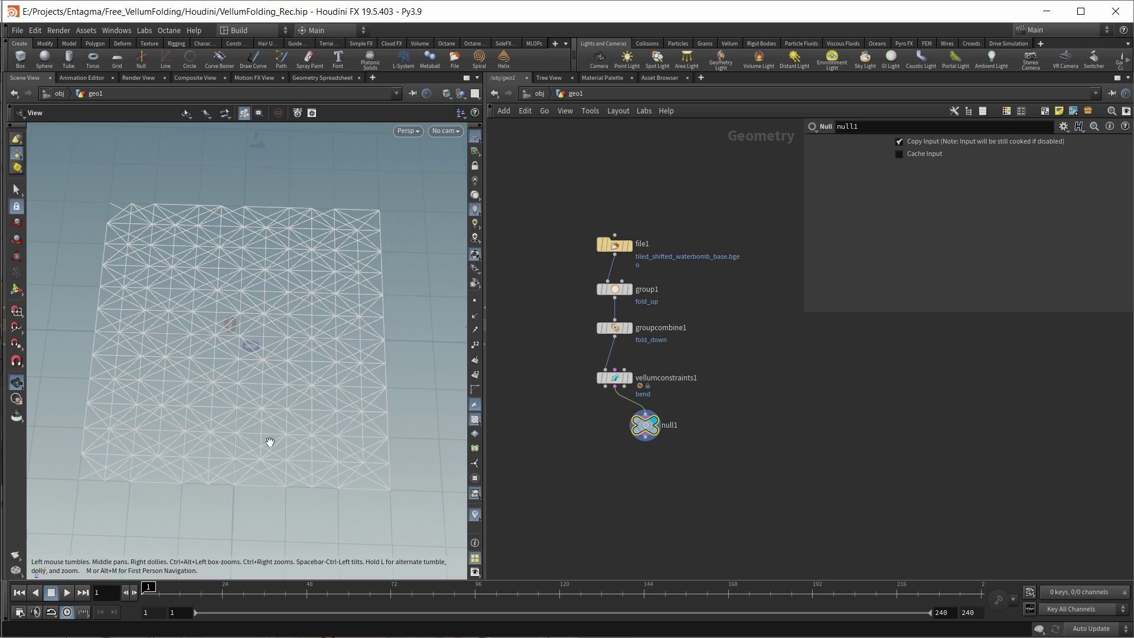
{"action": "middle_click_drag", "start_coordinate": [566, 460], "coordinate": [576, 437]}
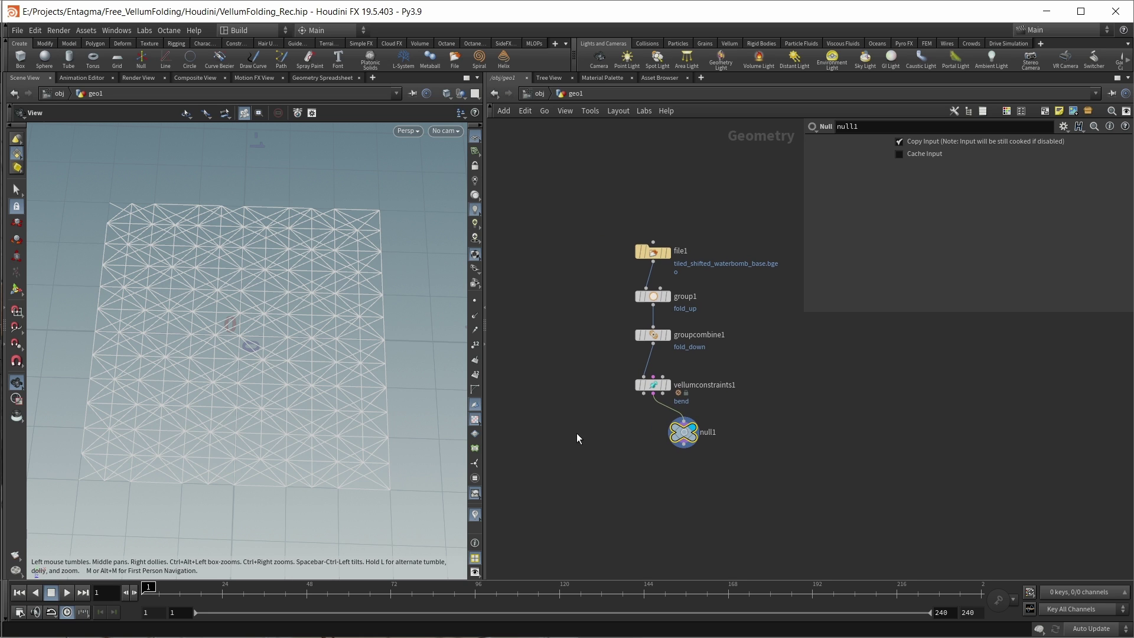
Step: Add a new File node, file2, and display it
{"action": "key", "text": "Tab"}
{"action": "type", "text": "file"}
{"action": "key", "text": "Return"}
{"action": "left_click", "coordinate": [547, 339]}
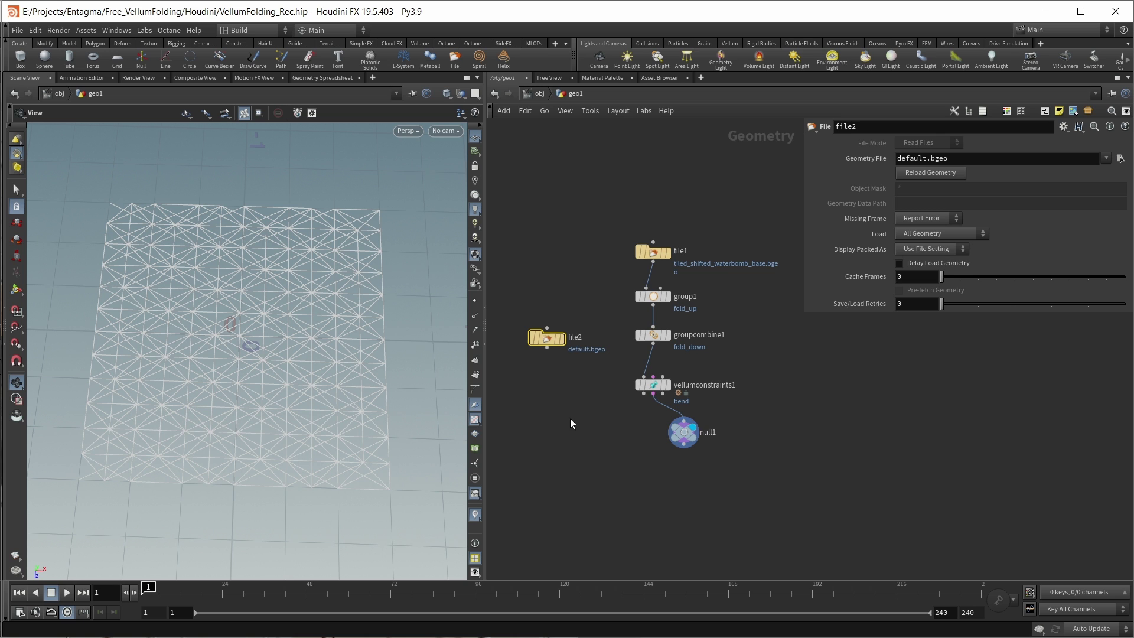
{"action": "left_click", "coordinate": [564, 341]}
Step: Load bend_constraint_demo.bgeo into file2, wire it into vellumconstraints1, and display null1
{"action": "left_click", "coordinate": [1120, 159]}
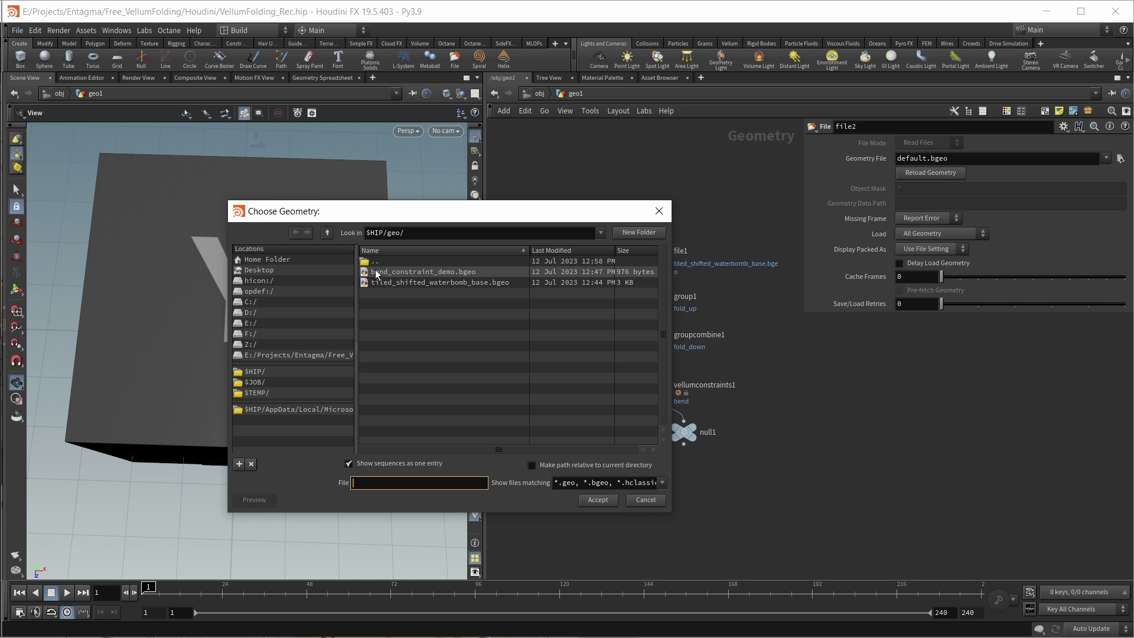
{"action": "left_click", "coordinate": [427, 271]}
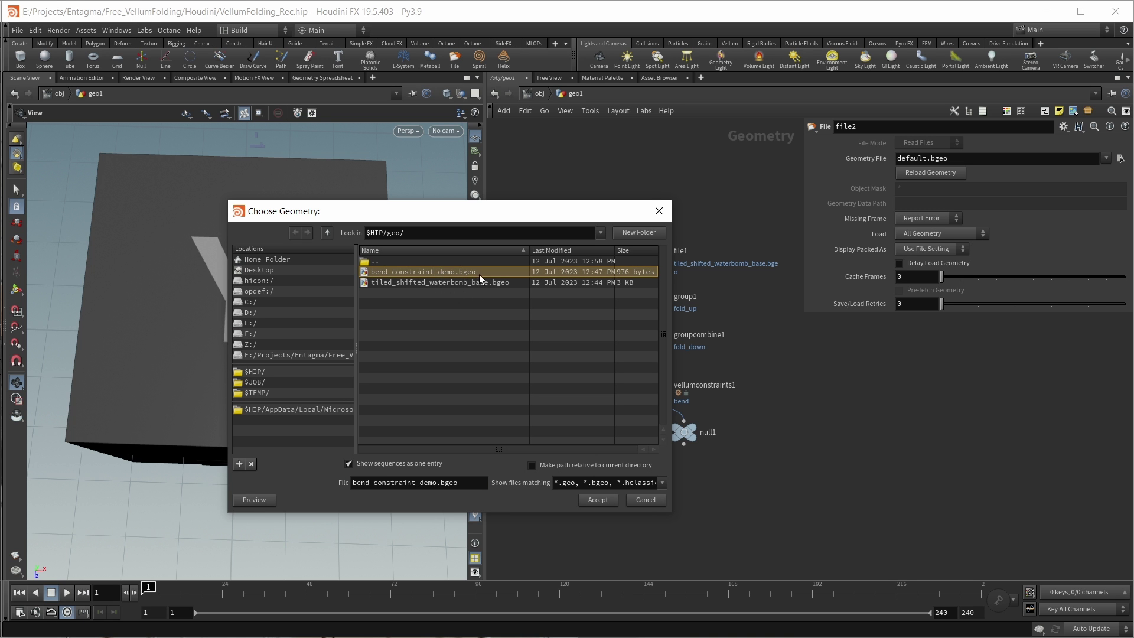
{"action": "left_click", "coordinate": [596, 499]}
{"action": "left_click_drag", "start_coordinate": [307, 332], "coordinate": [177, 411]}
{"action": "left_click_drag", "start_coordinate": [372, 420], "coordinate": [445, 445]}
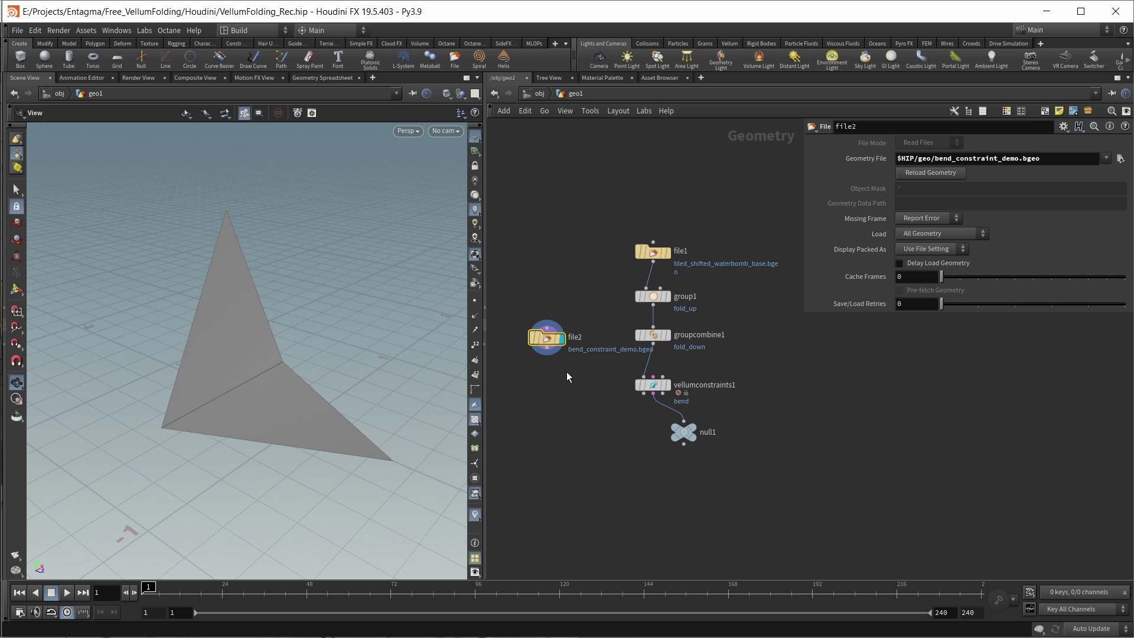
{"action": "left_click_drag", "start_coordinate": [546, 355], "coordinate": [644, 375]}
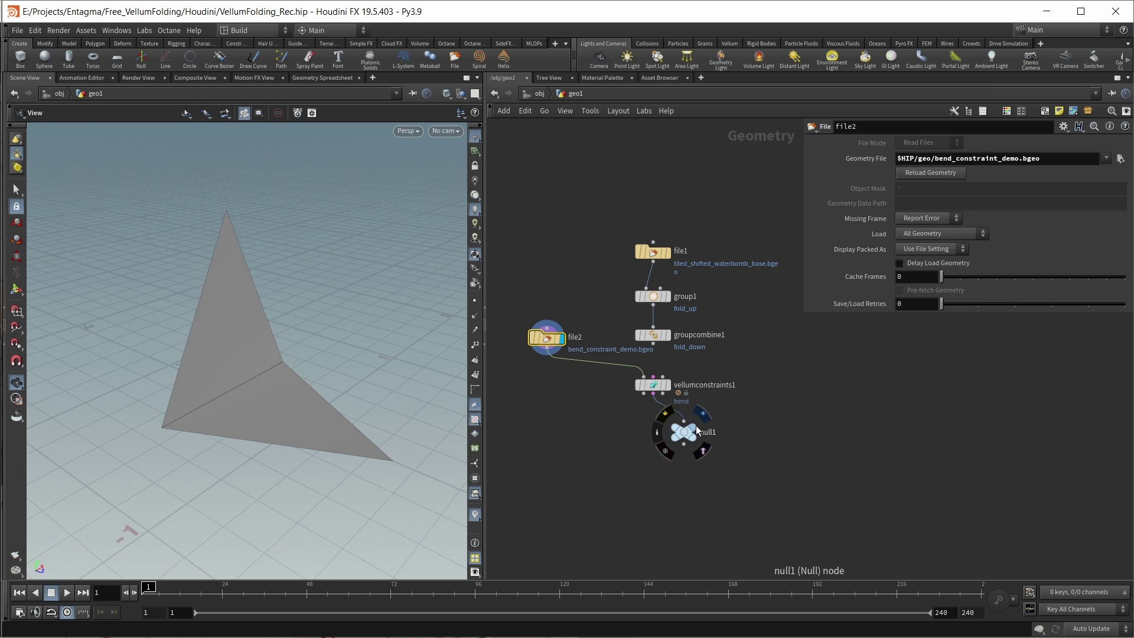
{"action": "left_click", "coordinate": [689, 434]}
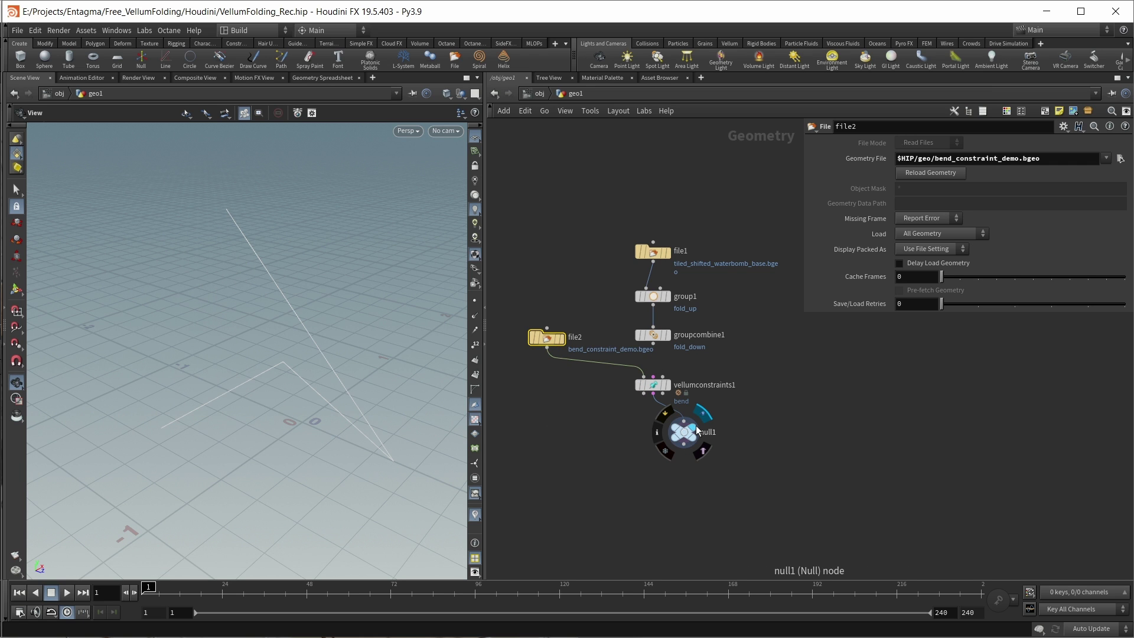
Step: Confirm null1 holds one bend constraint and display its point numbers 0–3
{"action": "middle_click", "coordinate": [658, 435]}
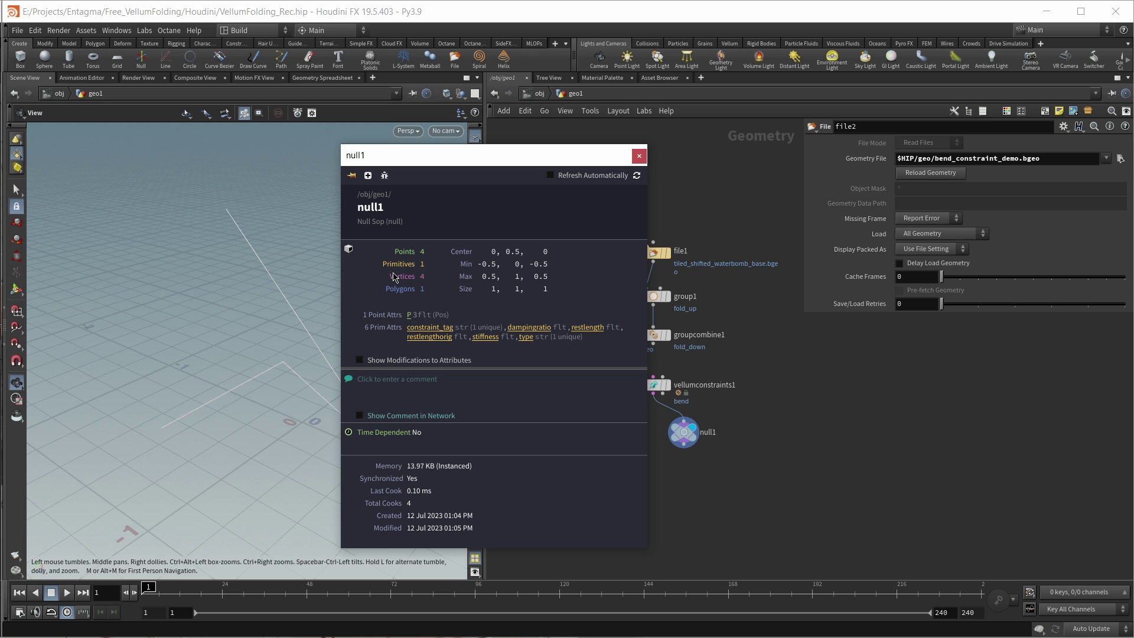
{"action": "left_click", "coordinate": [639, 156]}
{"action": "left_click_drag", "start_coordinate": [683, 431], "coordinate": [696, 464]}
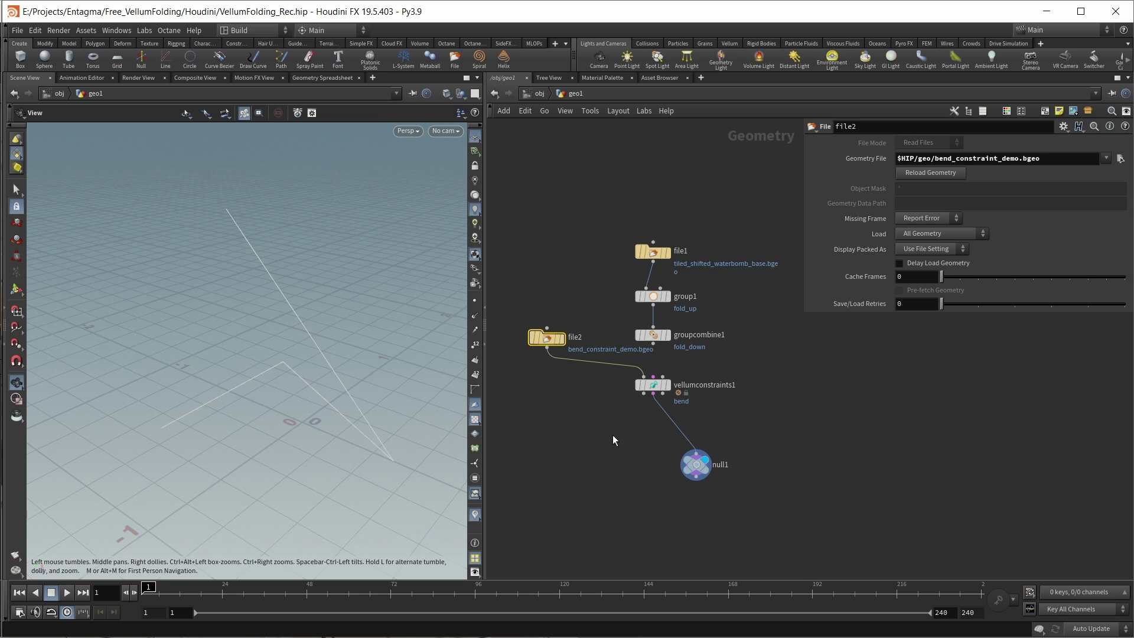
{"action": "left_click", "coordinate": [475, 344]}
Step: Insert sort1 between vellumconstraints1 and null1 with Point Sort By Vertex Order, templating file2
{"action": "key", "text": "Tab"}
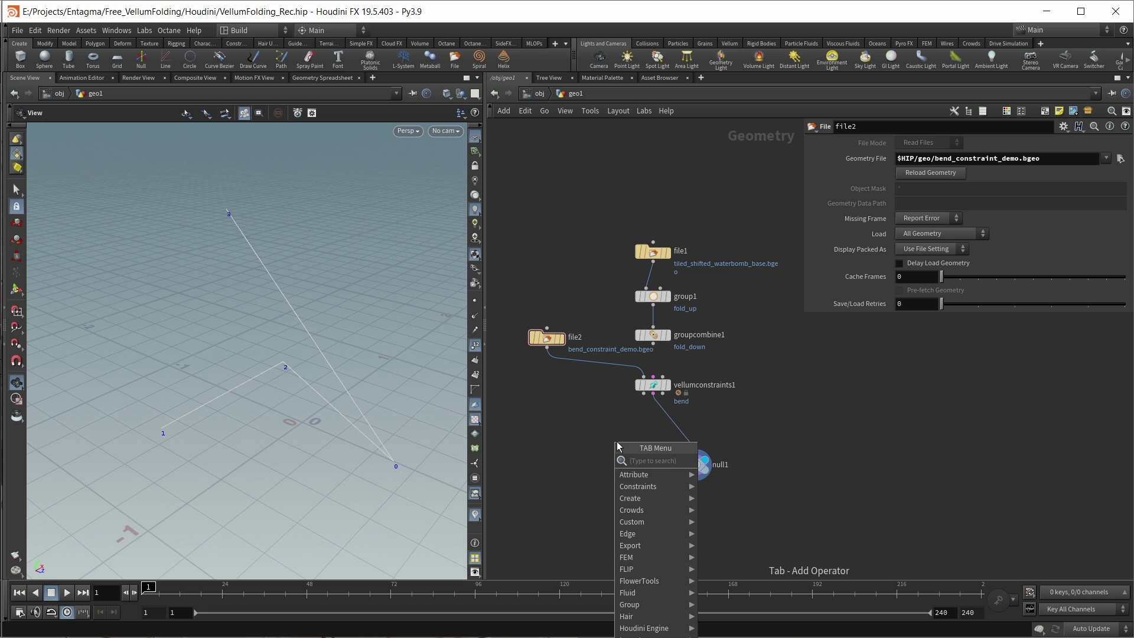
{"action": "type", "text": "sort"}
{"action": "key", "text": "Return"}
{"action": "left_click", "coordinate": [617, 443]}
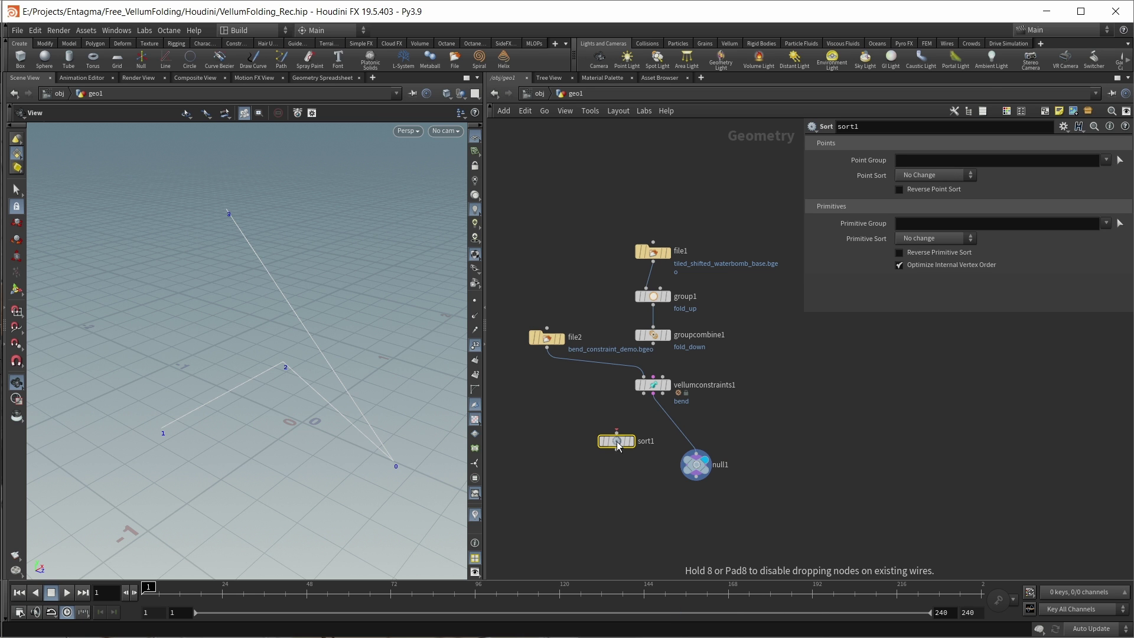
{"action": "left_click_drag", "start_coordinate": [618, 444], "coordinate": [697, 430]}
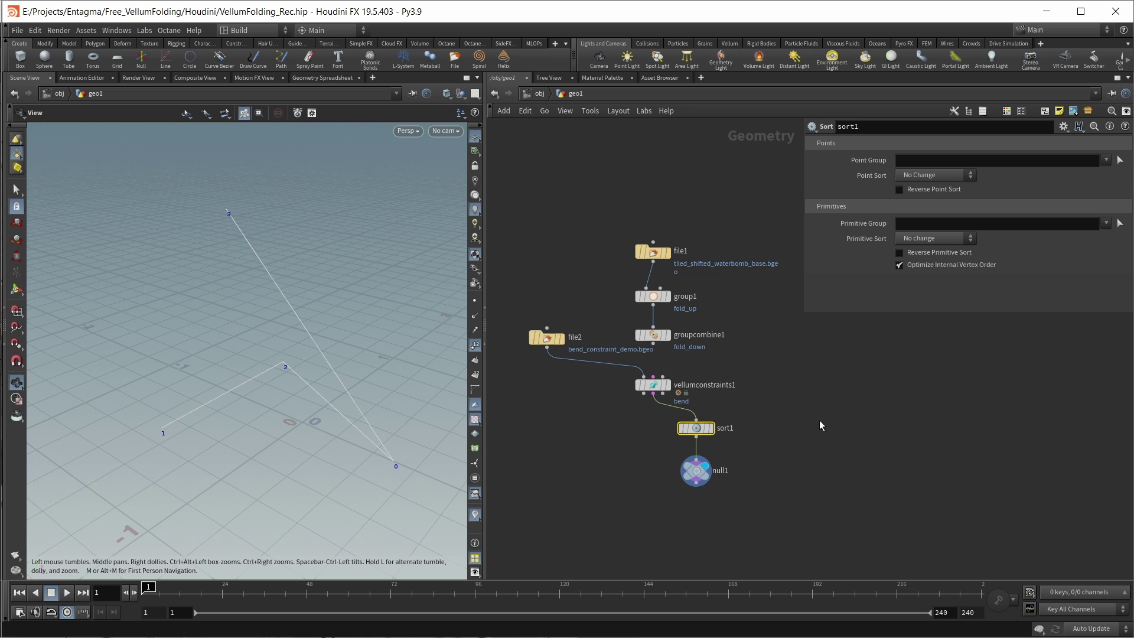
{"action": "left_click", "coordinate": [948, 176]}
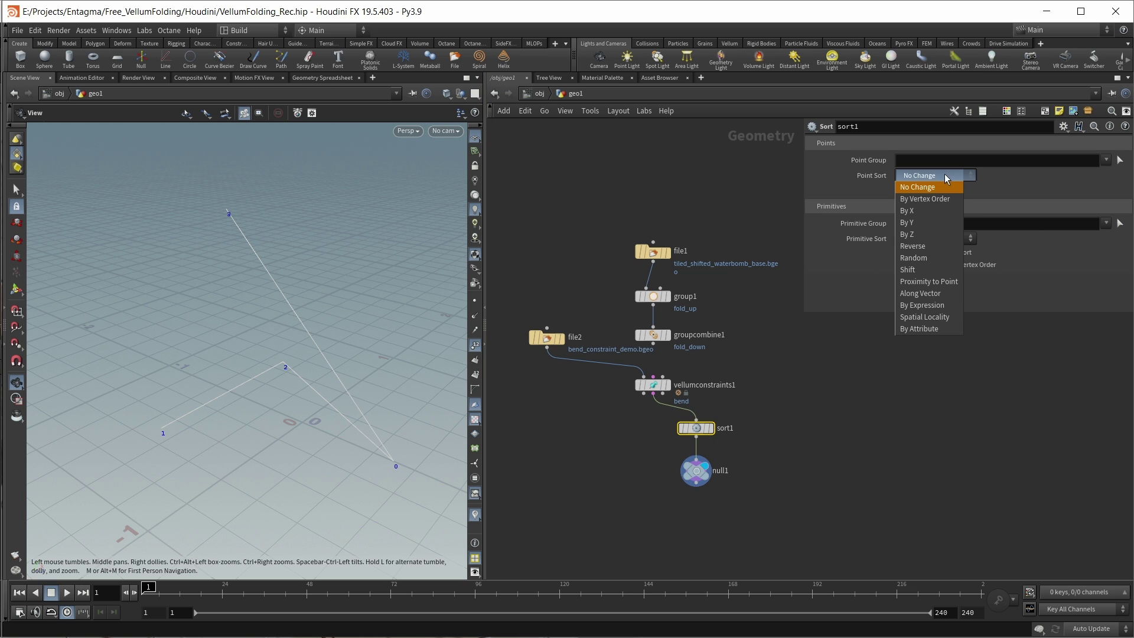
{"action": "left_click", "coordinate": [940, 205]}
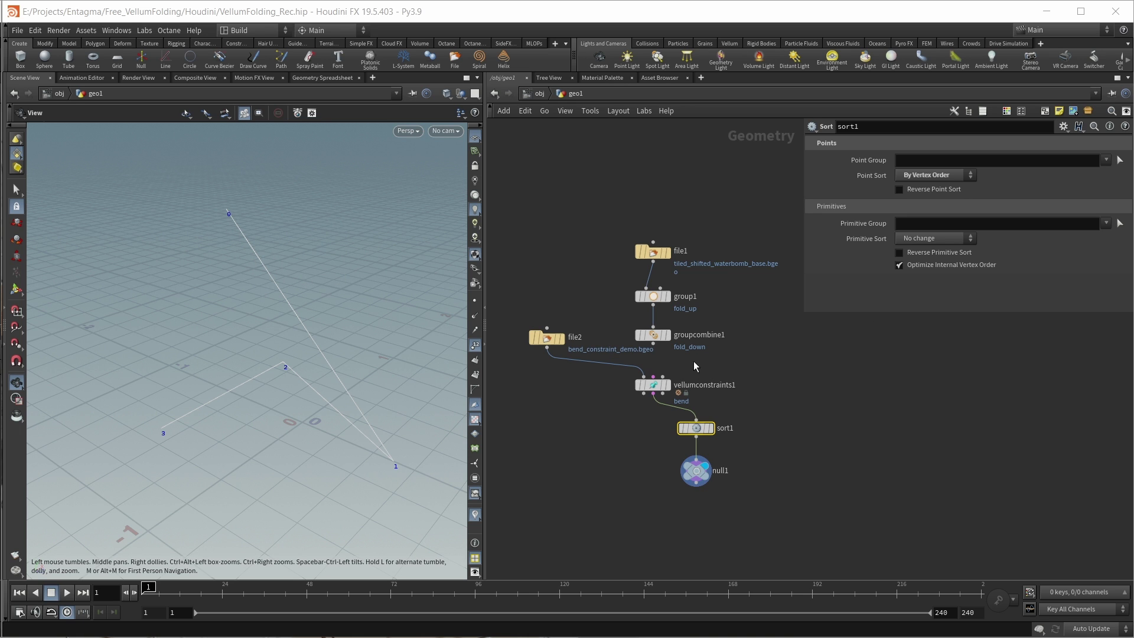
{"action": "left_click", "coordinate": [559, 338]}
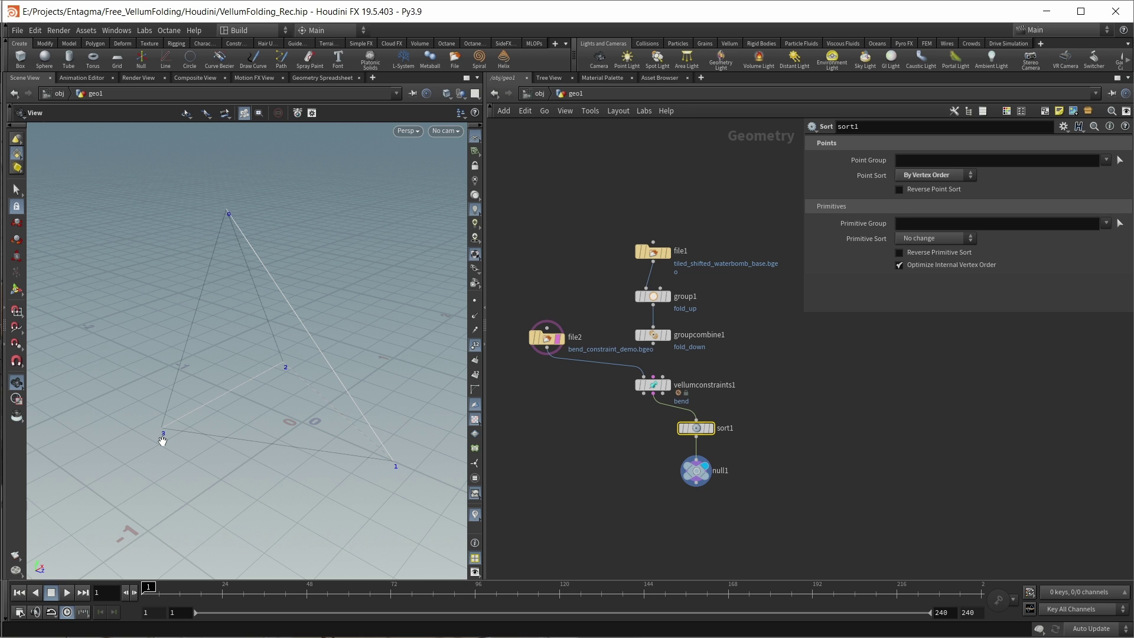
{"action": "scroll", "coordinate": [654, 434], "scroll_direction": "up", "scroll_amount": 2}
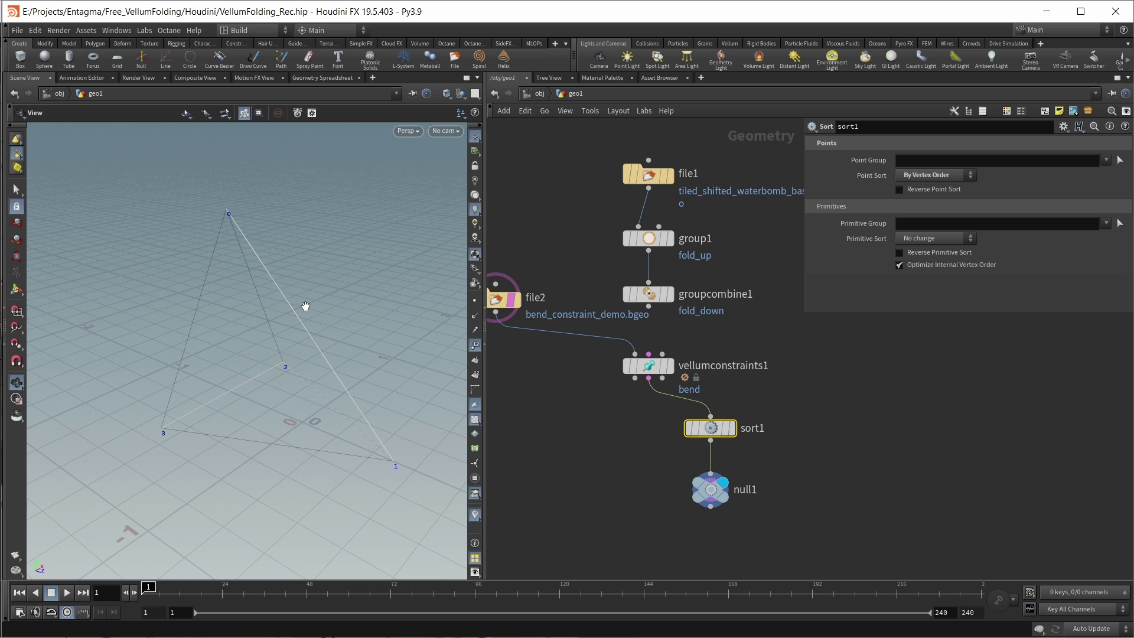
Step: List the constraint primitive's attributes in the Geometry Spreadsheet: rest length 90.0, stiffness 0.1
{"action": "left_click", "coordinate": [322, 78]}
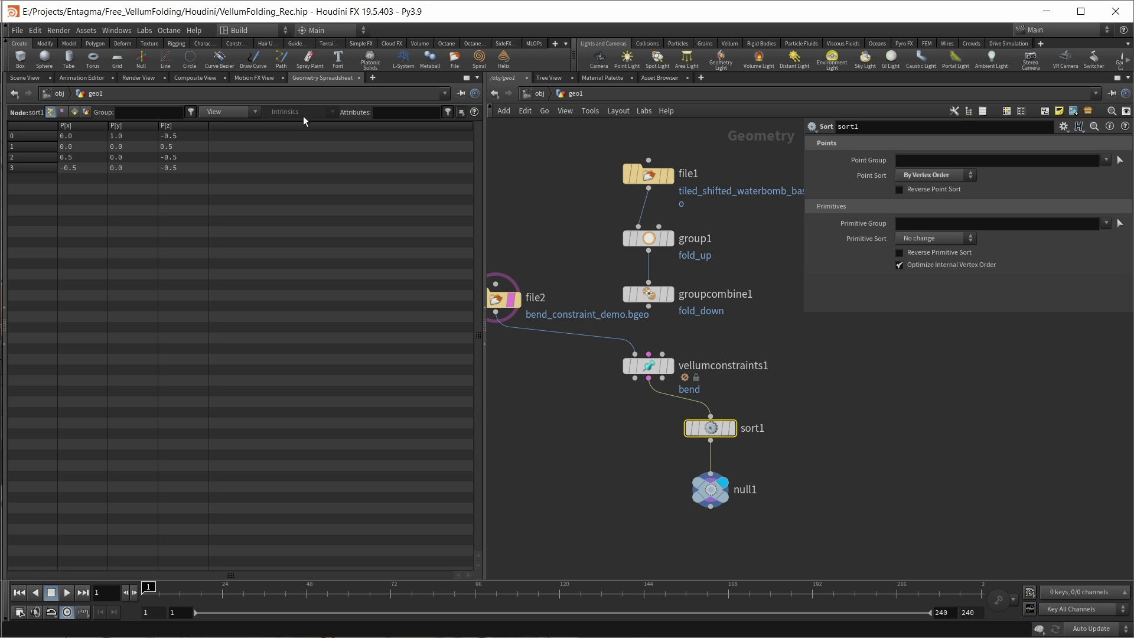
{"action": "left_click", "coordinate": [77, 112]}
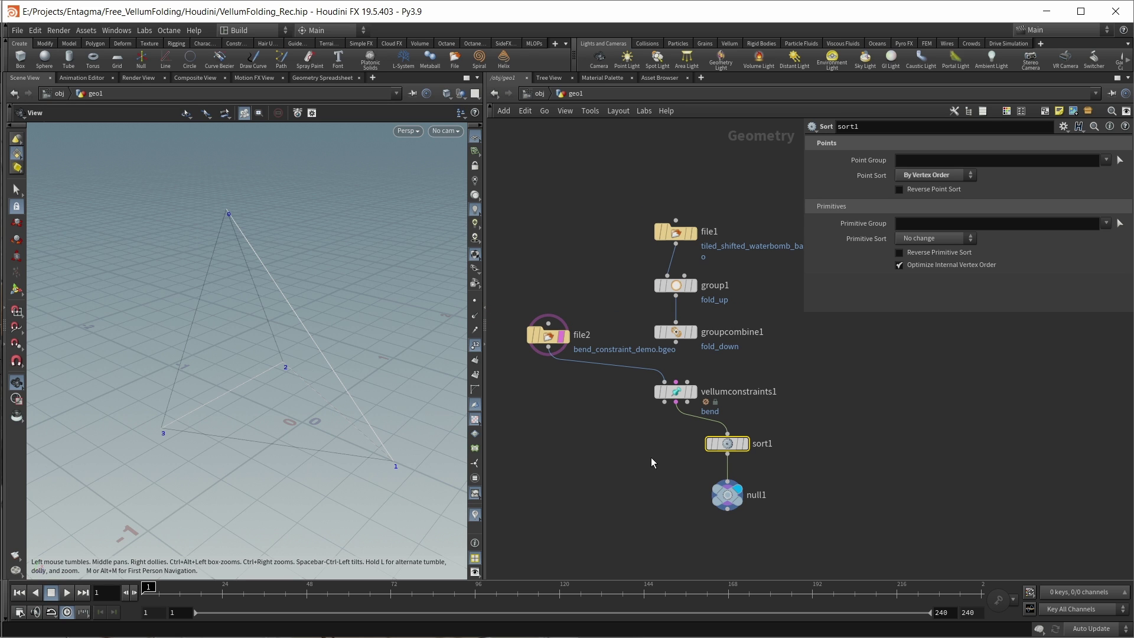
Step: Wire groupcombine1 into vellumconstraints1 and delete the sort1, null1 and file2 demo nodes
{"action": "left_click_drag", "start_coordinate": [675, 340], "coordinate": [664, 383]}
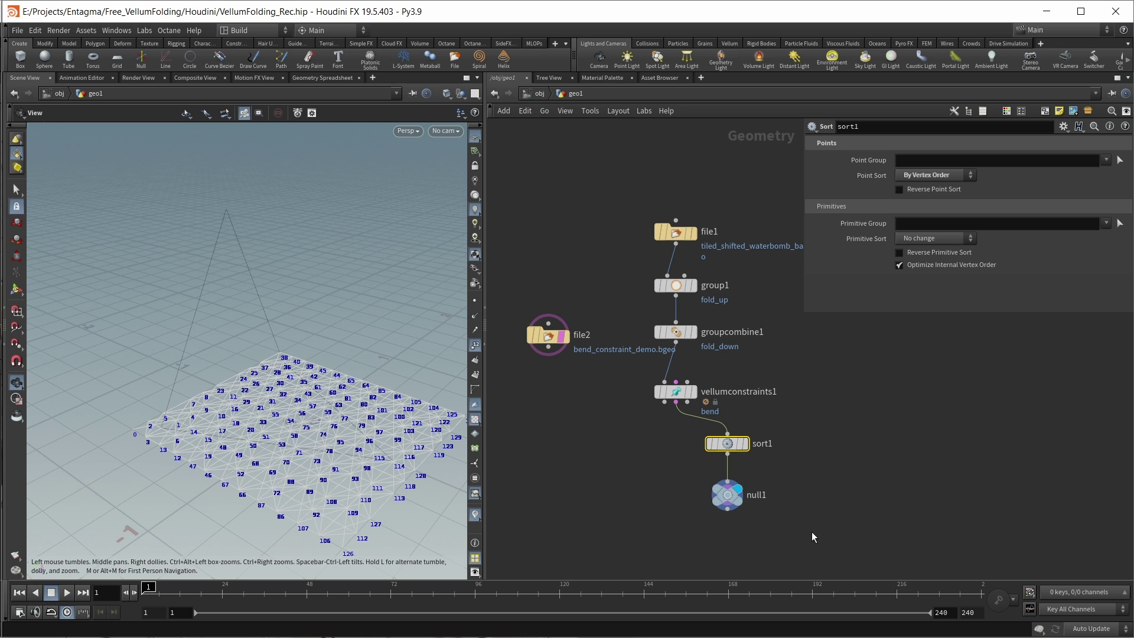
{"action": "left_click_drag", "start_coordinate": [811, 531], "coordinate": [706, 437]}
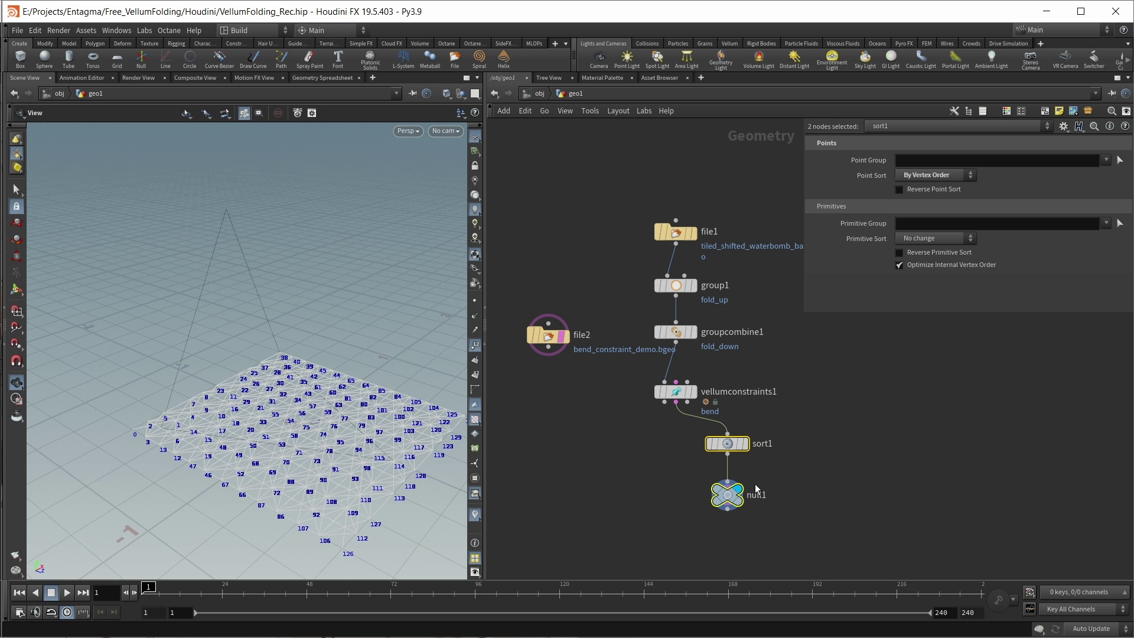
{"action": "key", "text": "Delete"}
{"action": "left_click", "coordinate": [548, 336]}
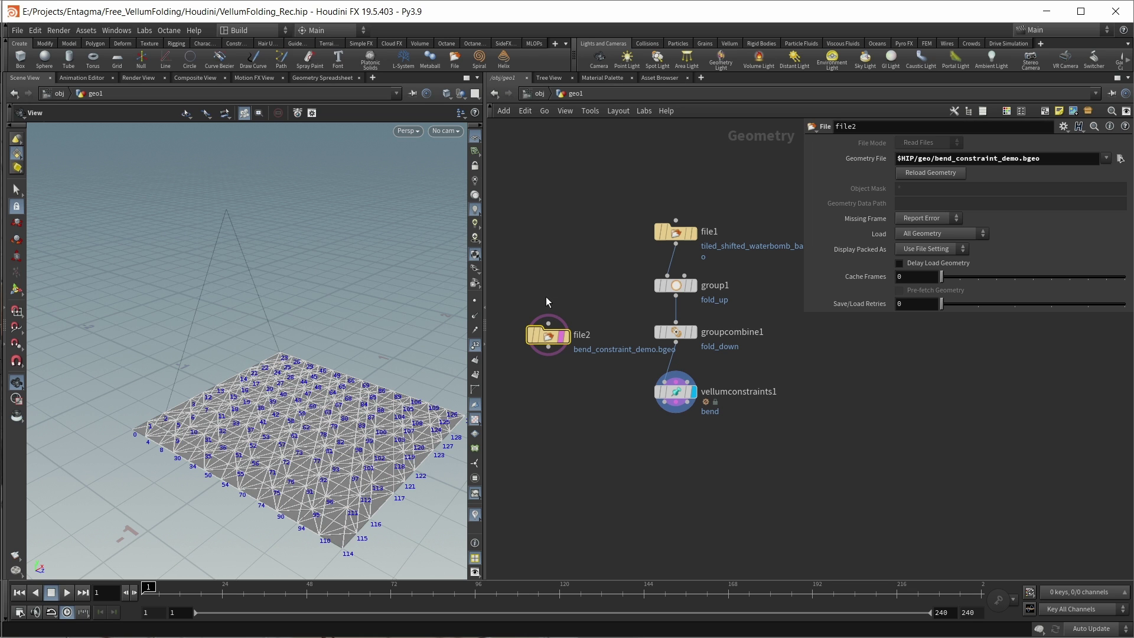
{"action": "key", "text": "Delete"}
Step: Add an Attribute Wrangle with both inputs fed from vellumconstraints1, and display it
{"action": "key", "text": "h"}
{"action": "key", "text": "Tab"}
{"action": "left_click", "coordinate": [821, 415]}
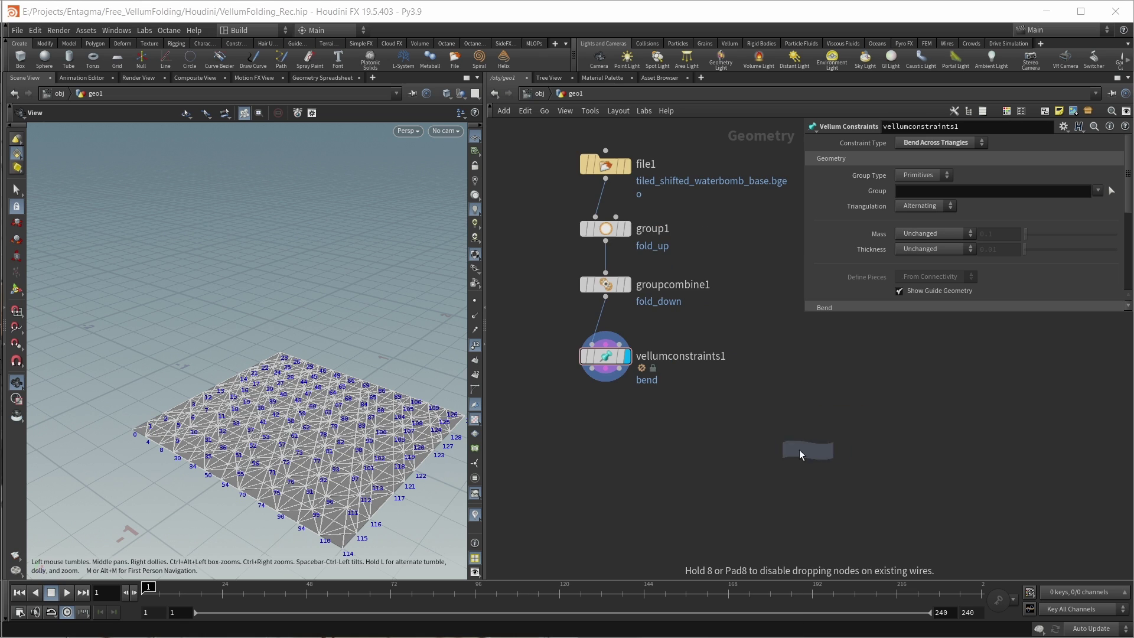
{"action": "left_click", "coordinate": [666, 430]}
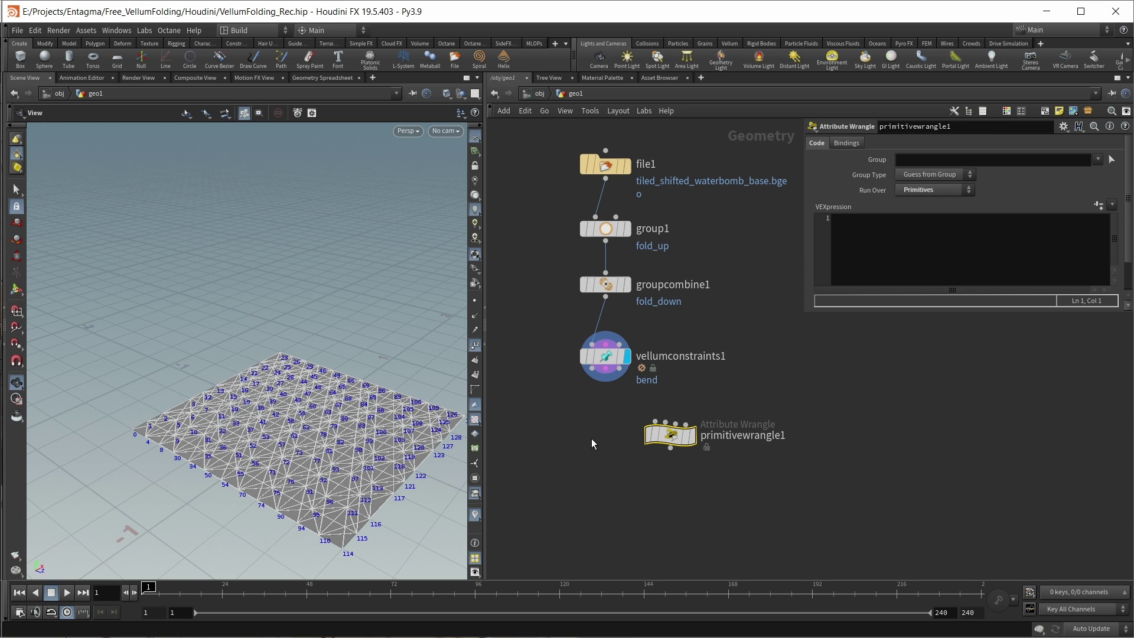
{"action": "scroll", "coordinate": [591, 438], "scroll_direction": "up", "scroll_amount": 1}
{"action": "left_click_drag", "start_coordinate": [603, 353], "coordinate": [663, 415]}
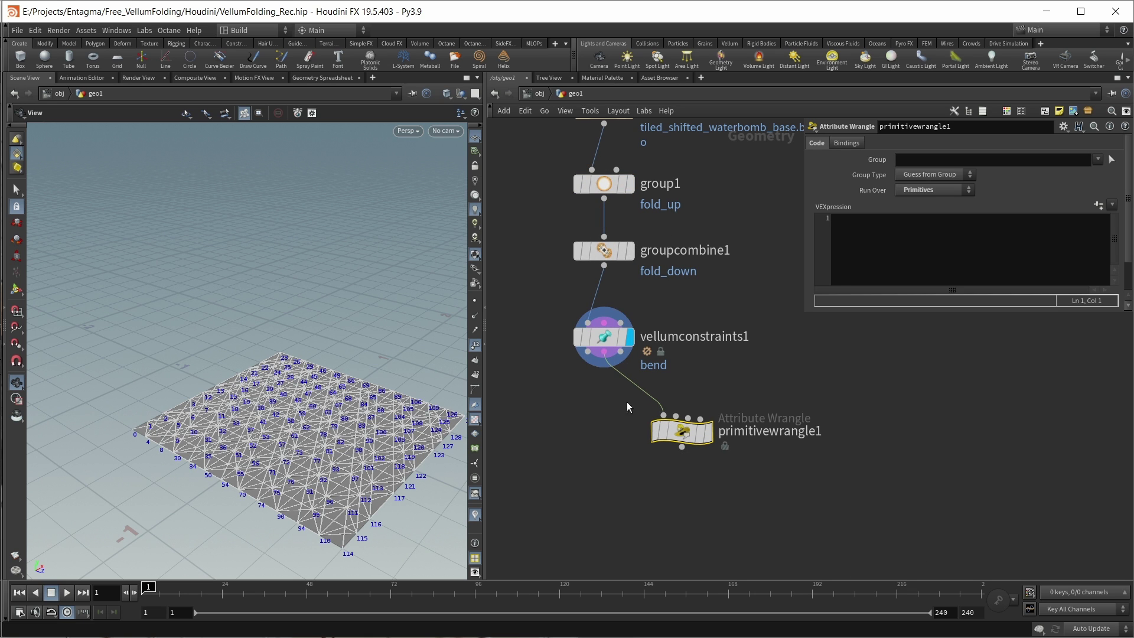
{"action": "left_click_drag", "start_coordinate": [603, 353], "coordinate": [675, 422]}
{"action": "left_click", "coordinate": [699, 408]}
{"action": "left_click_drag", "start_coordinate": [804, 247], "coordinate": [700, 247]}
Step: Write VEX using primpoints and inedgegroup to set i@group_fold_up = 1 when pts[2]–pts[3] lies in fold_up
{"action": "left_click", "coordinate": [785, 248]}
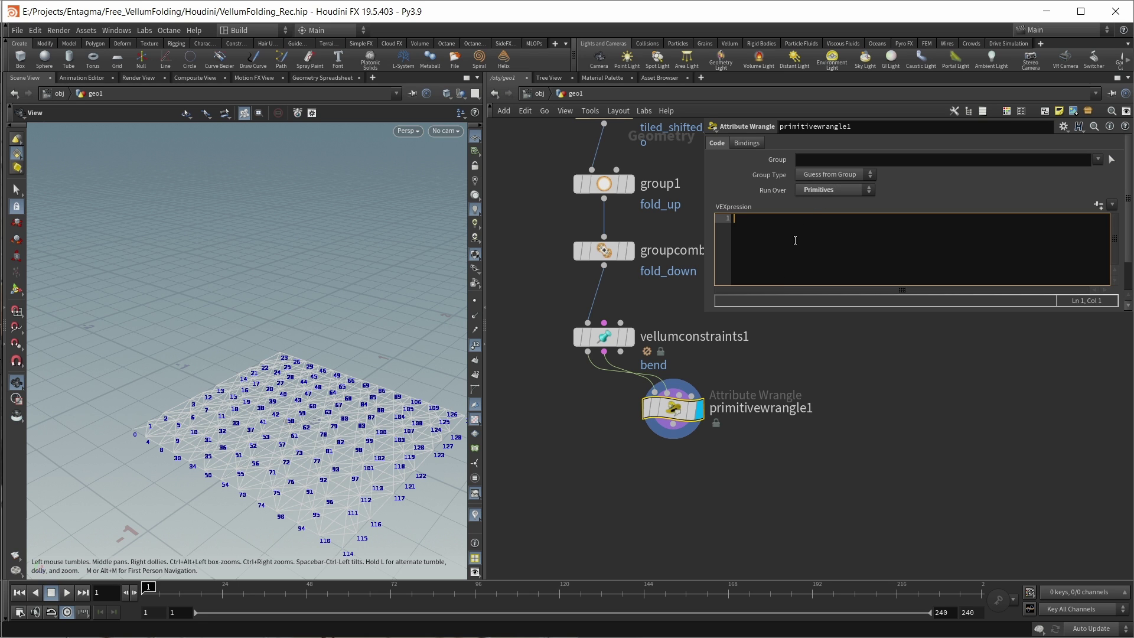
{"action": "type", "text": "int "}
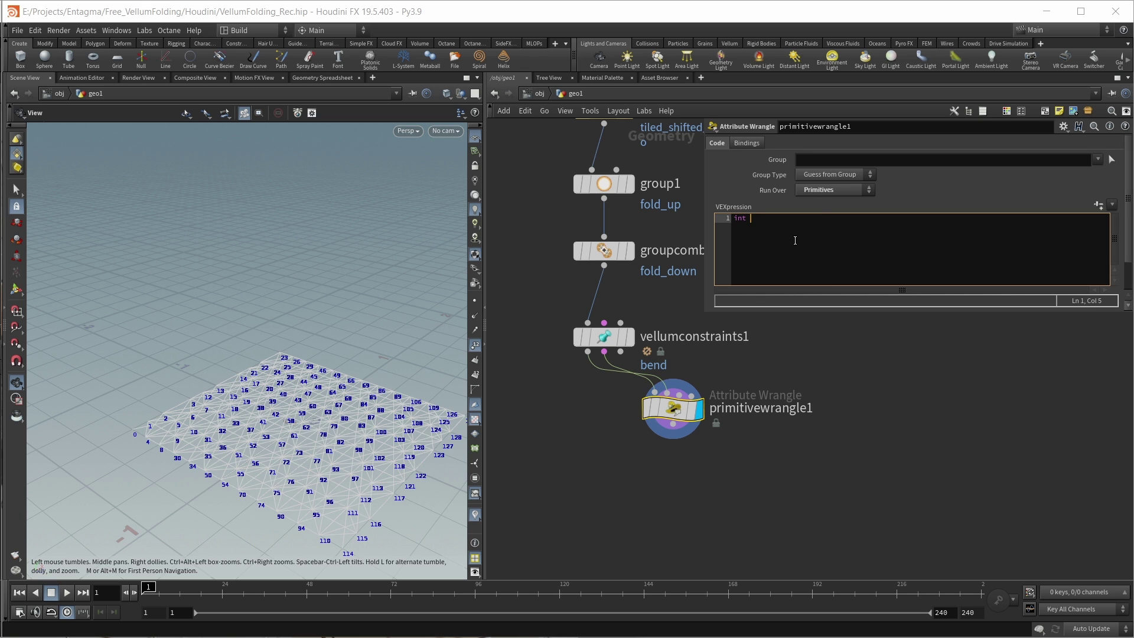
{"action": "type", "text": "pts[] = primpoints(0, @primnum"}
{"action": "type", "text": ")"}
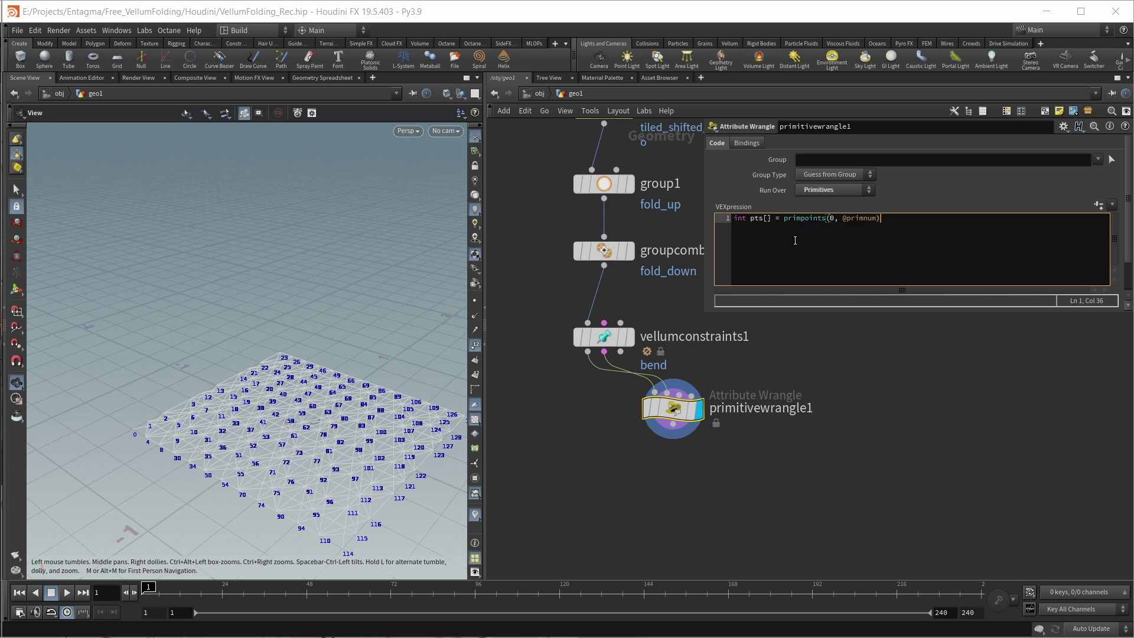
{"action": "type", "text": ";"}
{"action": "key", "text": "Return"}
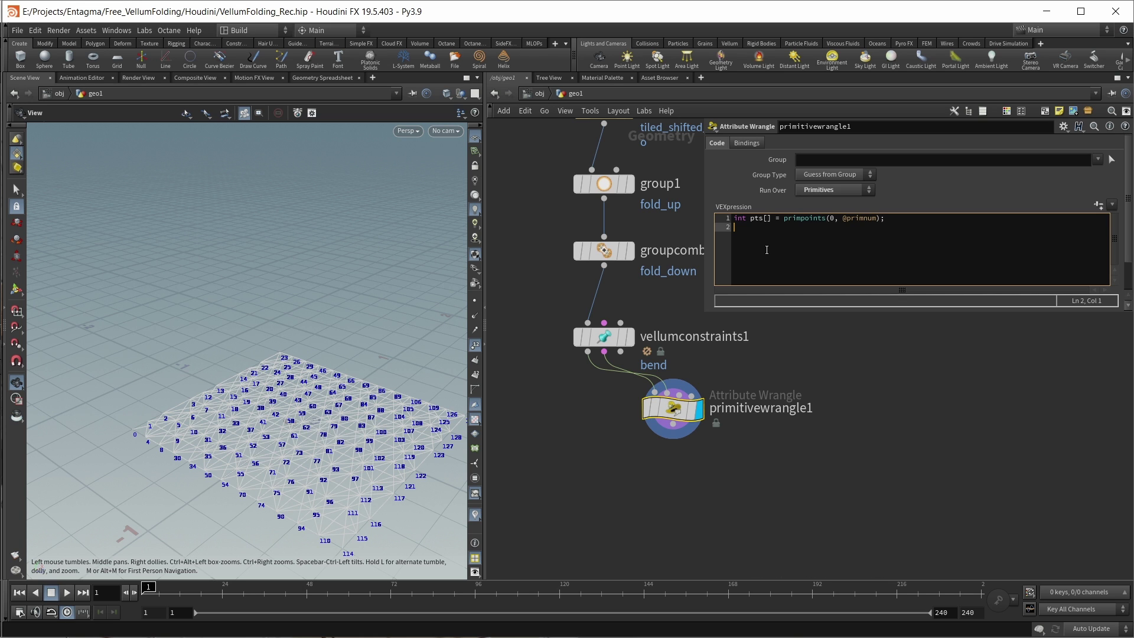
{"action": "type", "text": "if("}
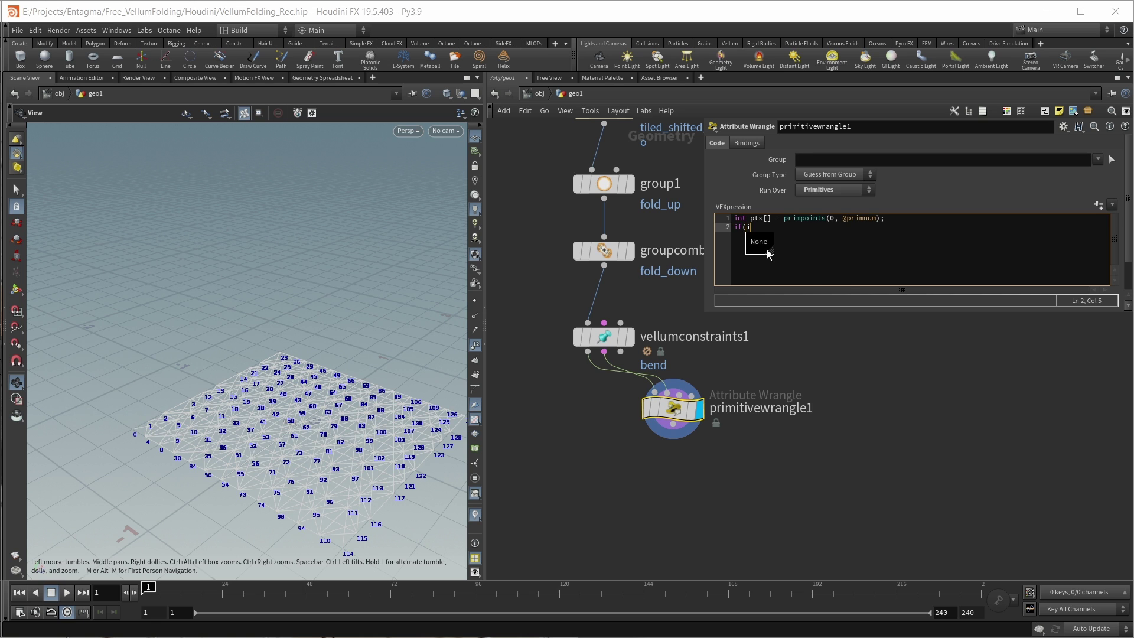
{"action": "type", "text": "inedgegroup"}
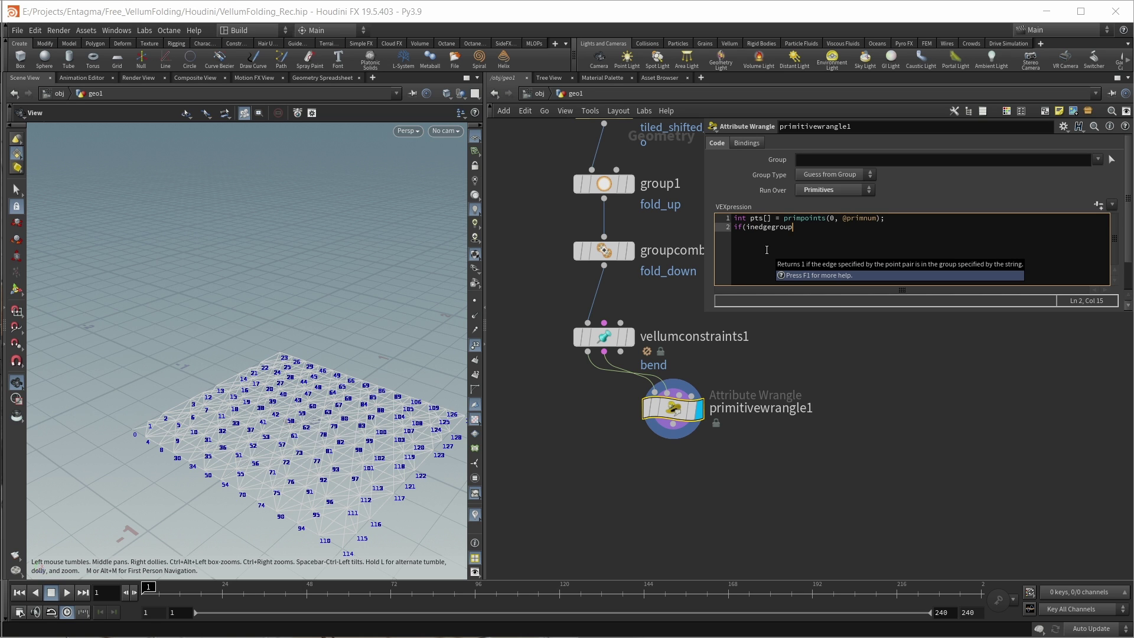
{"action": "type", "text": "("}
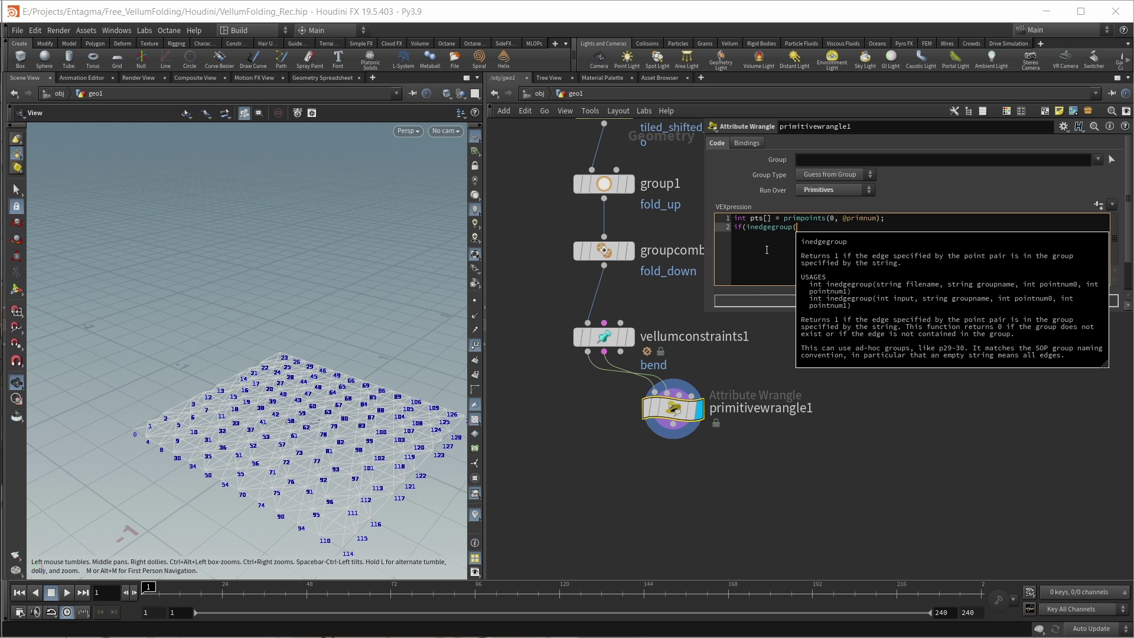
{"action": "type", "text": "1"}
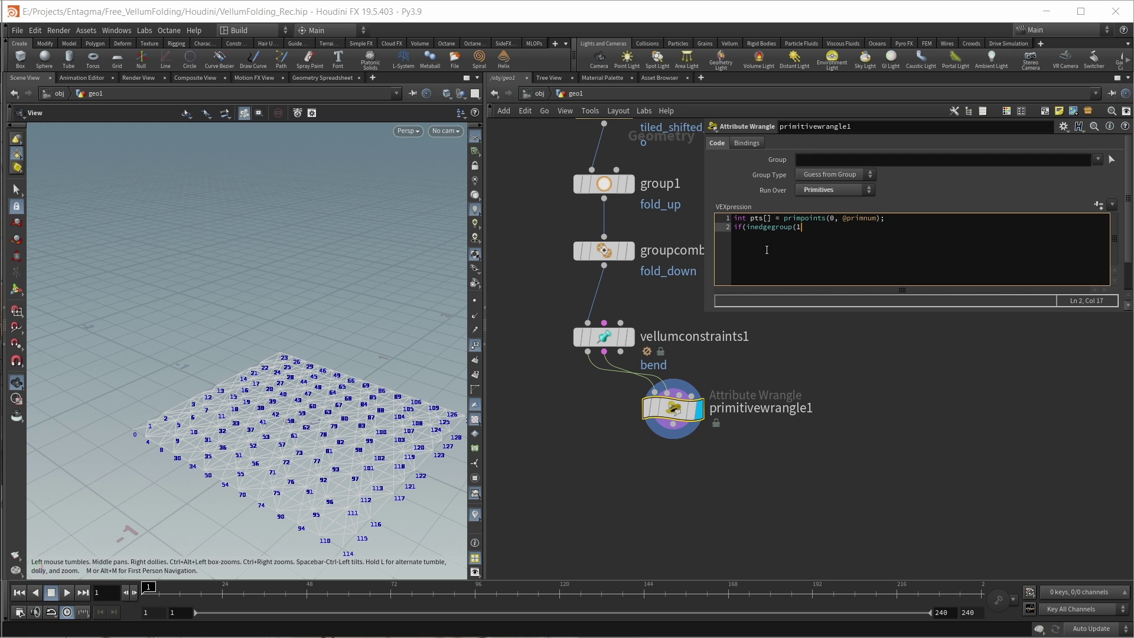
{"action": "type", "text": ", 'fold_up', pts[]"}
{"action": "key", "text": "Left"}
{"action": "type", "text": "2"}
{"action": "key", "text": "Right"}
{"action": "type", "text": ", pts[3])) "}
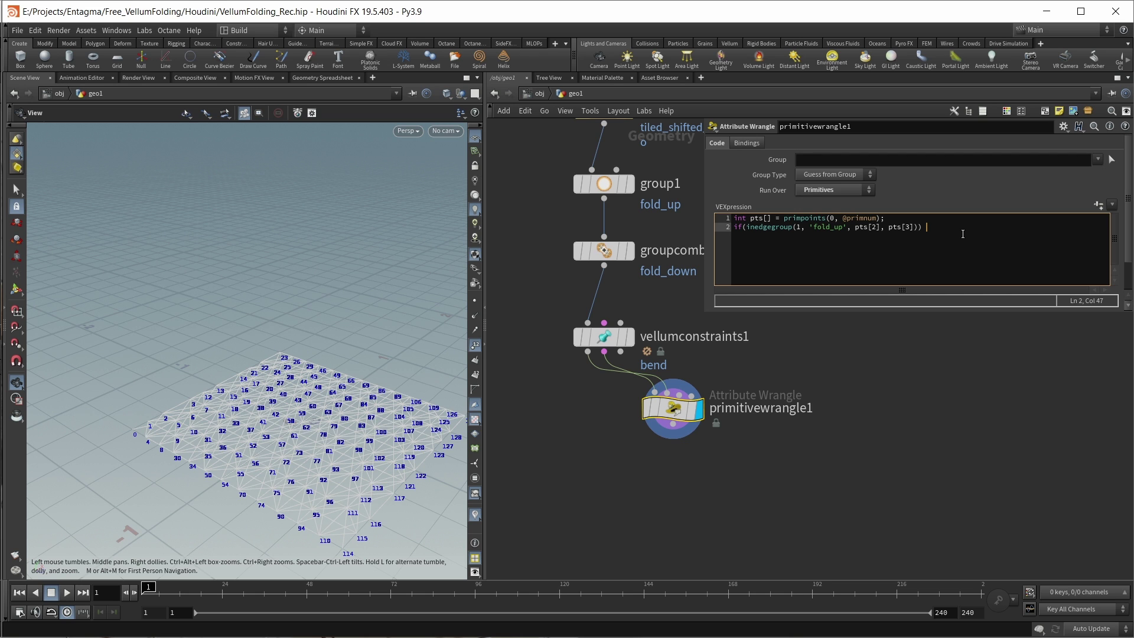
{"action": "type", "text": "i@group"}
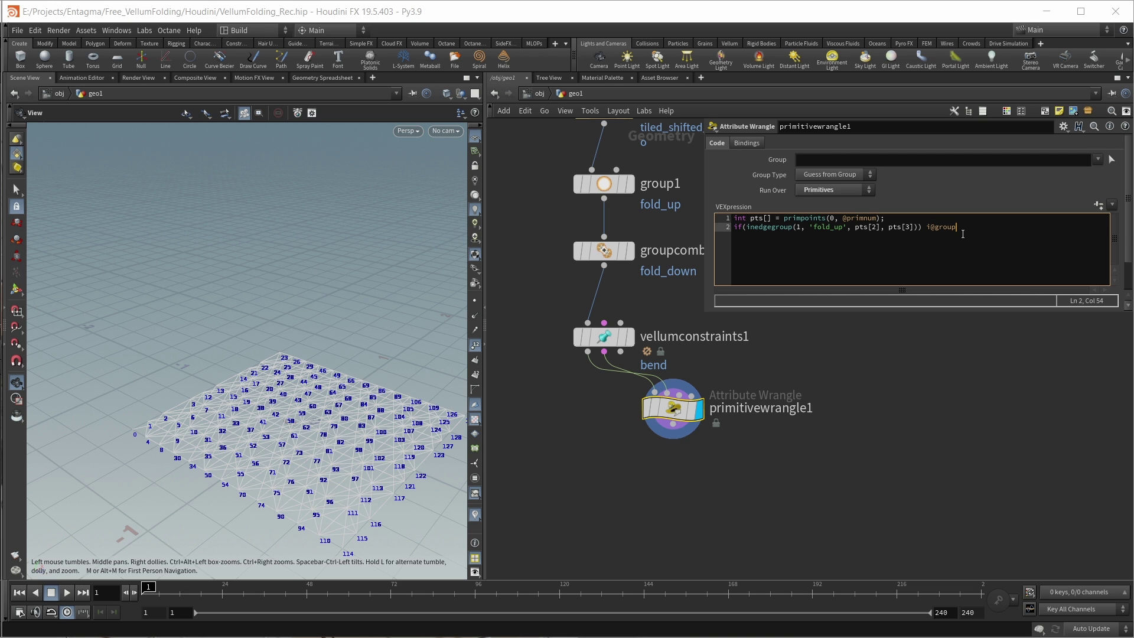
{"action": "type", "text": "_fold_up =1"}
{"action": "key", "text": "End"}
{"action": "type", "text": ";"}
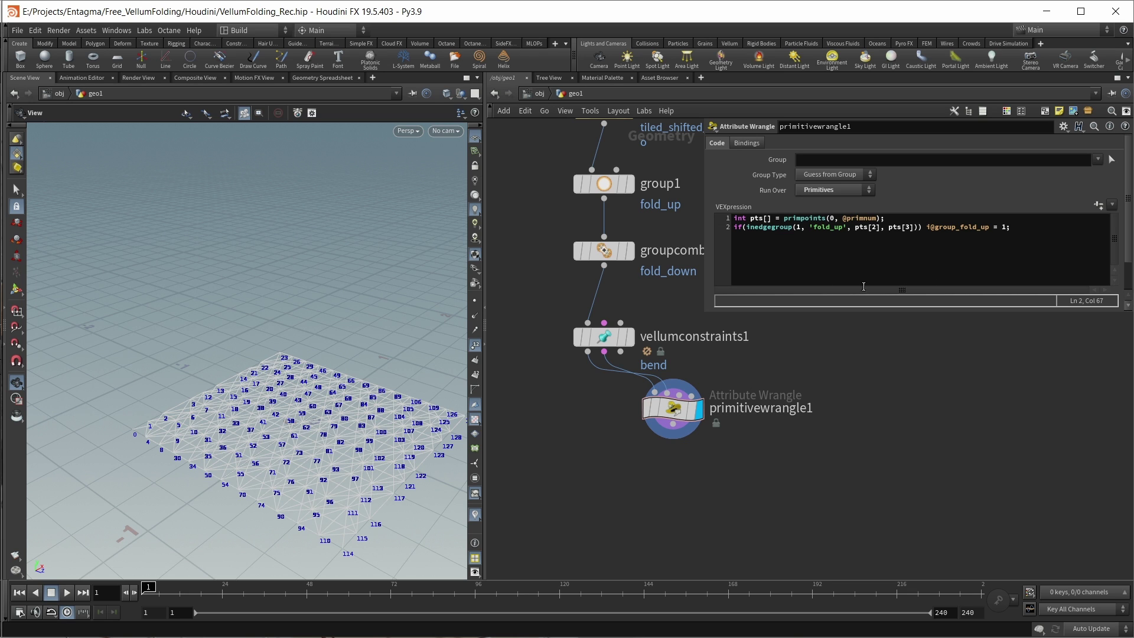
Step: Set the wrangle's Output Selection Group to fold_up and inspect the highlighted edges
{"action": "left_click", "coordinate": [740, 143]}
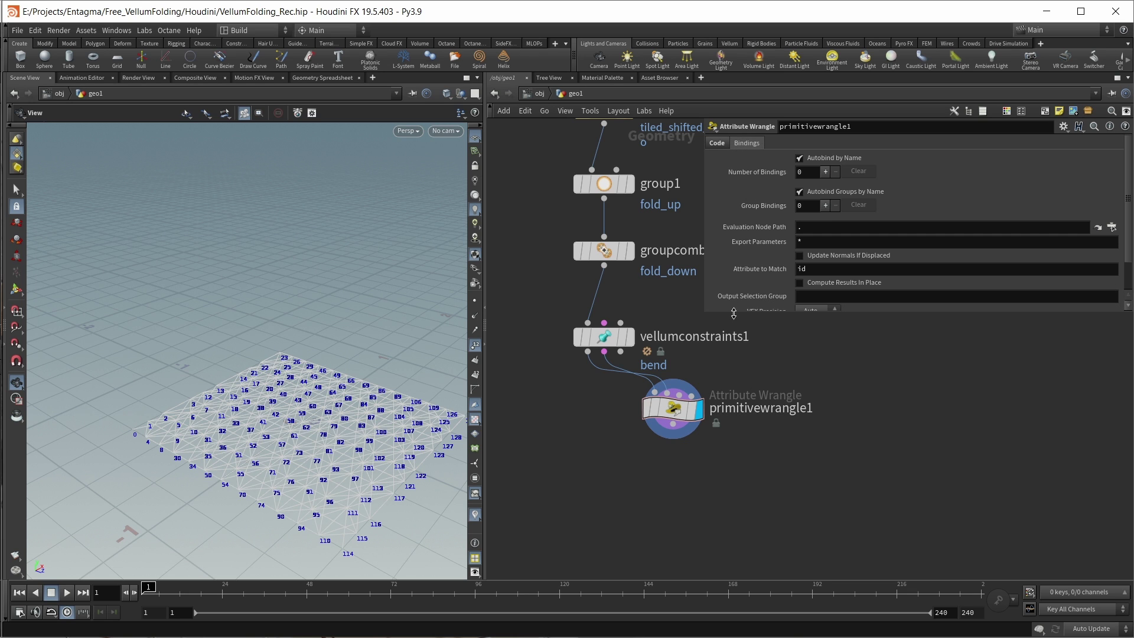
{"action": "left_click_drag", "start_coordinate": [733, 314], "coordinate": [734, 366]}
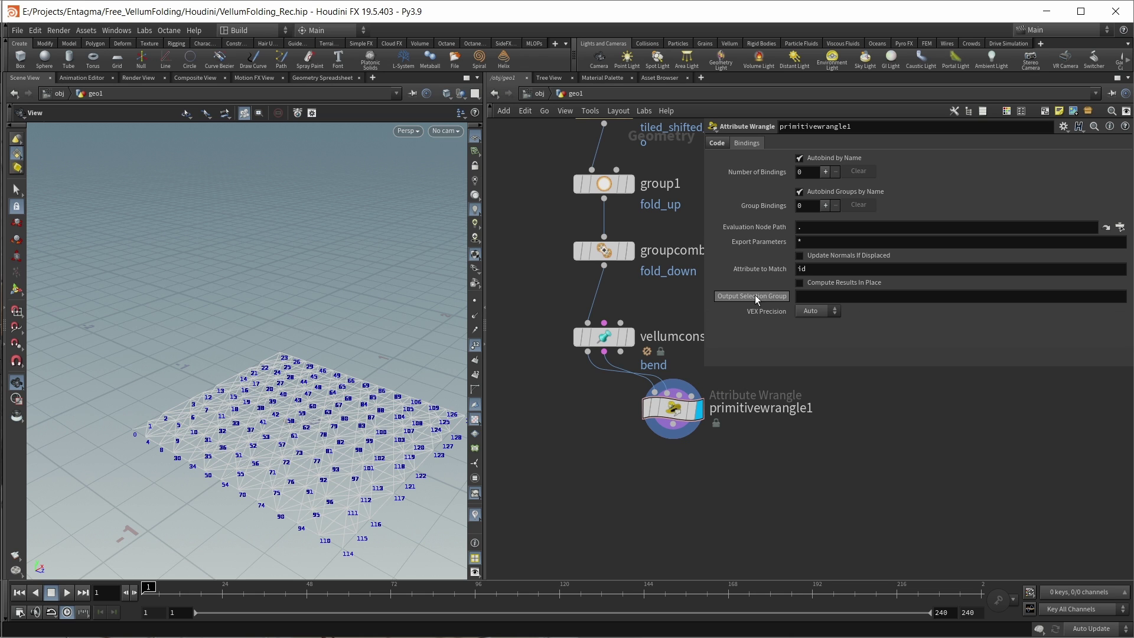
{"action": "left_click", "coordinate": [823, 296]}
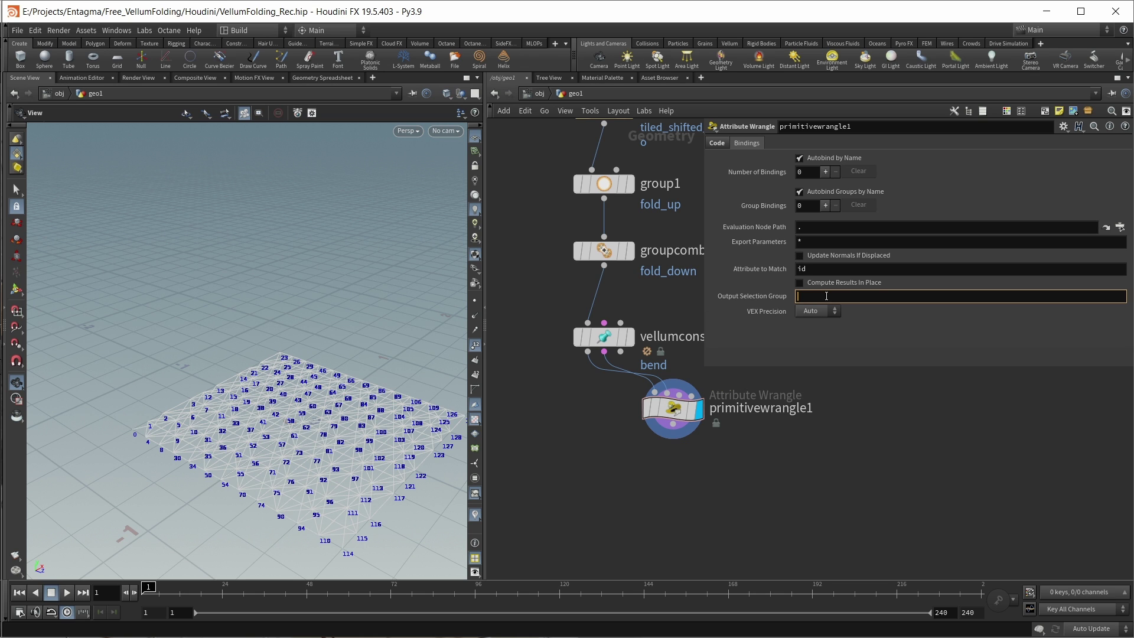
{"action": "type", "text": "fold_up"}
{"action": "key", "text": "Return"}
{"action": "left_click_drag", "start_coordinate": [254, 472], "coordinate": [244, 420]}
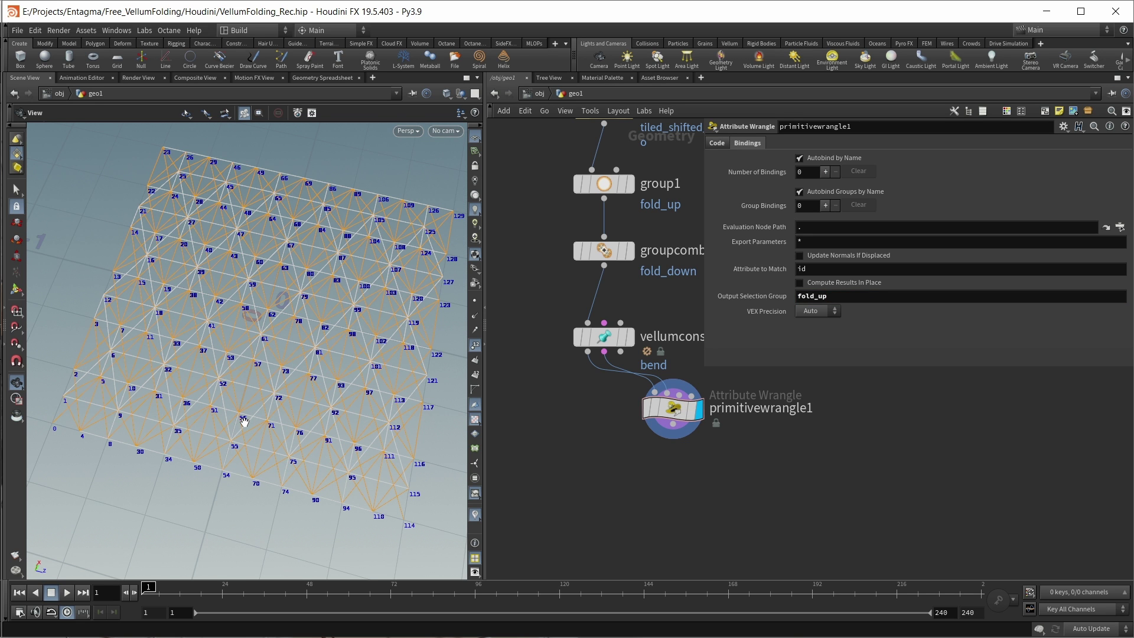
Step: Duplicate the wrangle below the original as primitivewrangle2
{"action": "left_click", "coordinate": [717, 143]}
{"action": "middle_click_drag", "start_coordinate": [751, 507], "coordinate": [690, 502]}
{"action": "mouse_move", "coordinate": [611, 407]}
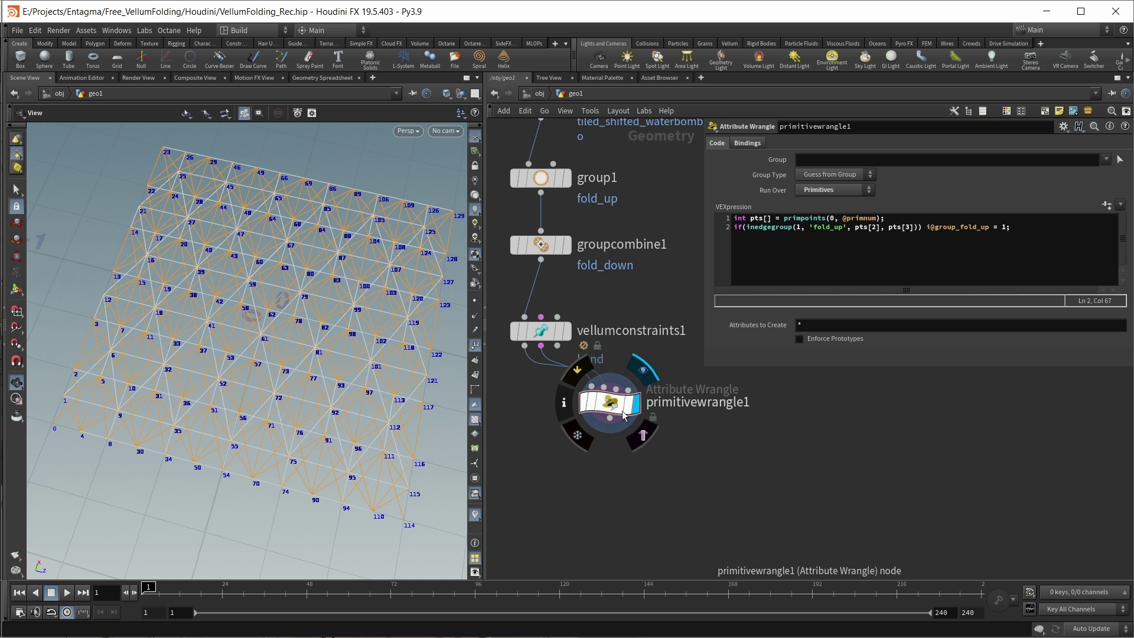
{"action": "left_click_drag", "start_coordinate": [609, 407], "coordinate": [608, 498], "text": "alt"}
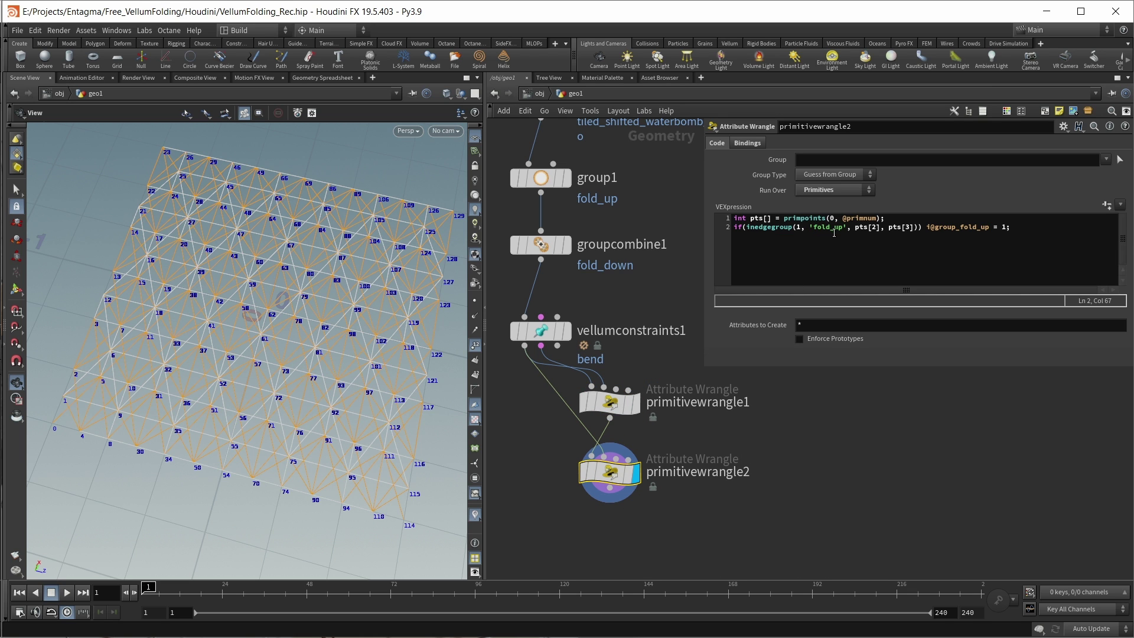
Step: In the copy, change fold_up to fold_down in the code and Output Selection Group
{"action": "left_click_drag", "start_coordinate": [844, 232], "coordinate": [834, 232]}
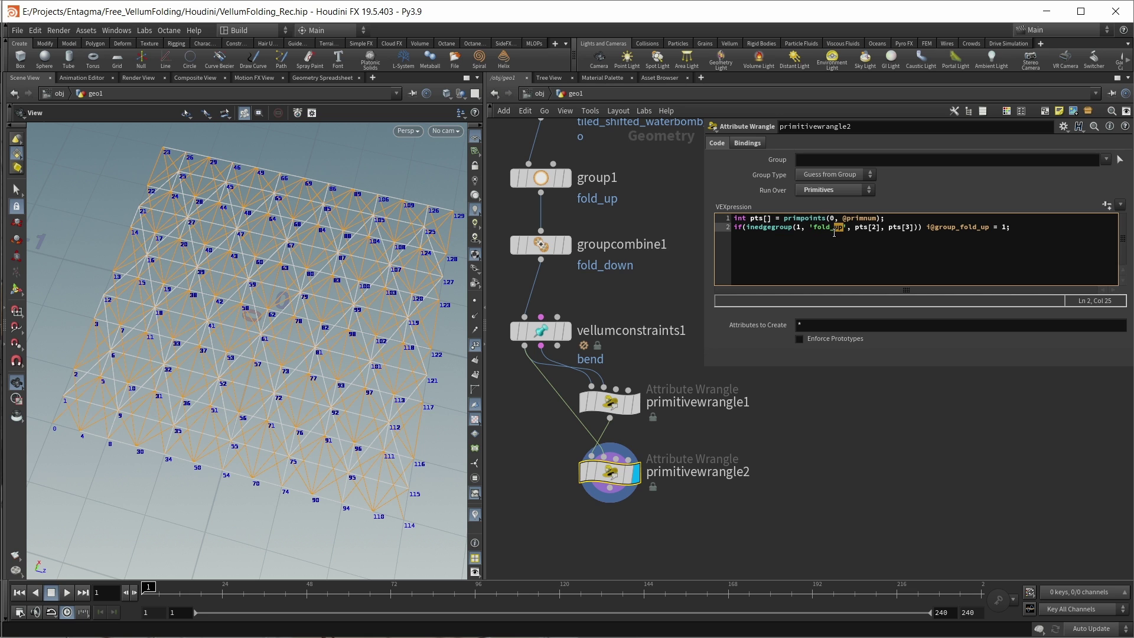
{"action": "type", "text": "down"}
{"action": "double_click", "coordinate": [992, 226]}
{"action": "type", "text": "down"}
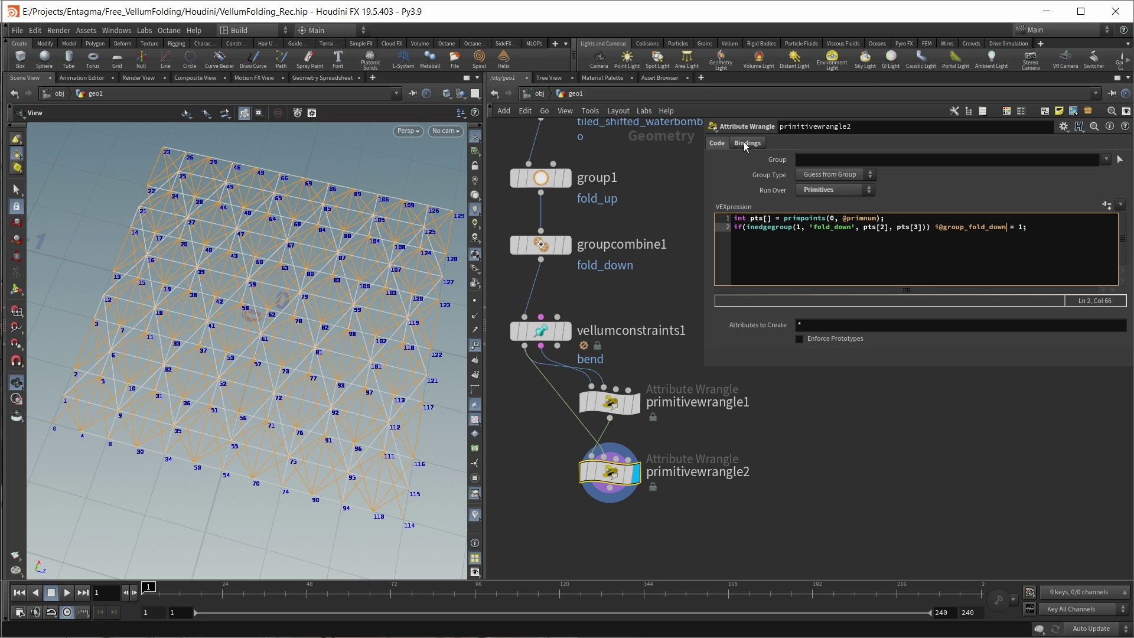
{"action": "left_click", "coordinate": [746, 144]}
{"action": "left_click", "coordinate": [886, 296]}
{"action": "type", "text": "fold_down"}
{"action": "key", "text": "Return"}
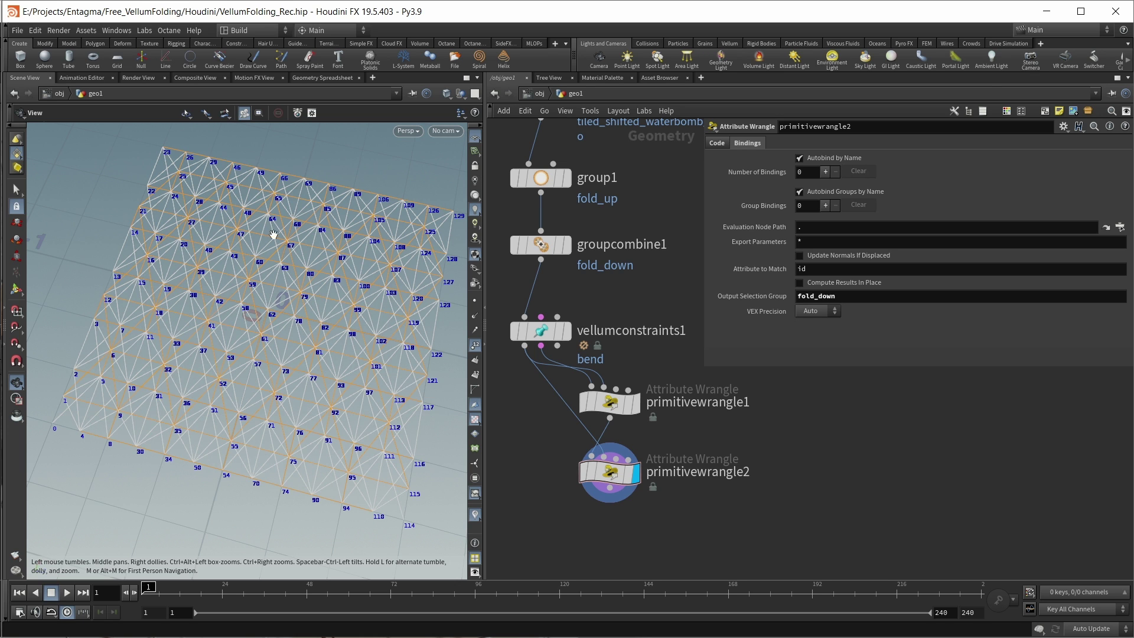
{"action": "left_click", "coordinate": [572, 317]}
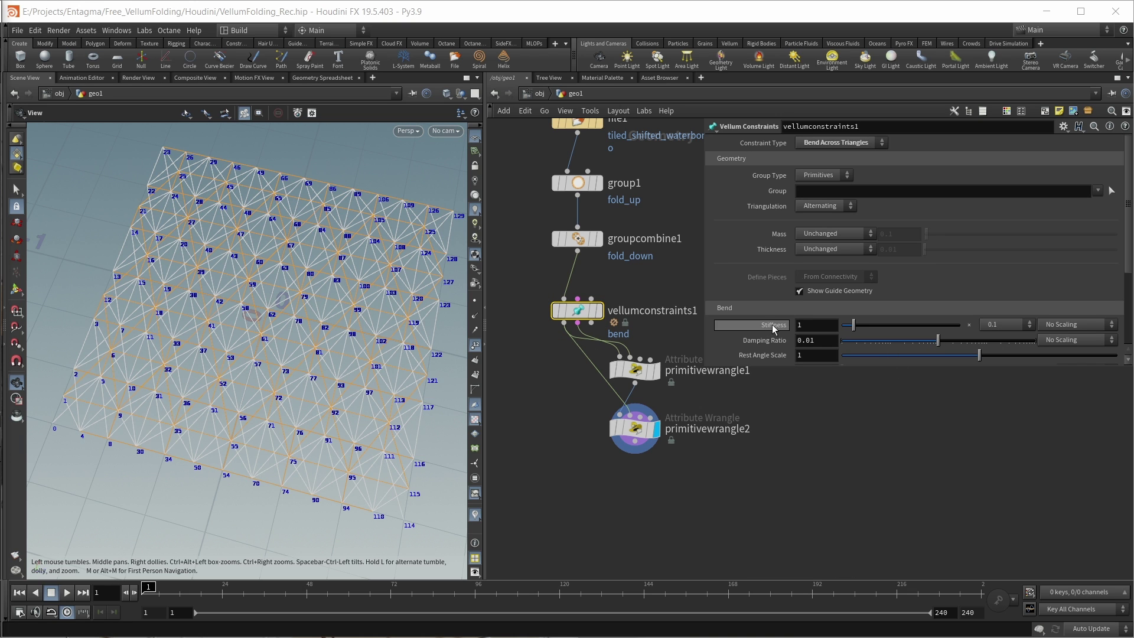
Step: On vellumconstraints1, choose the ×10 bend stiffness multiplier and raise Damping Ratio to 1
{"action": "left_click", "coordinate": [994, 325]}
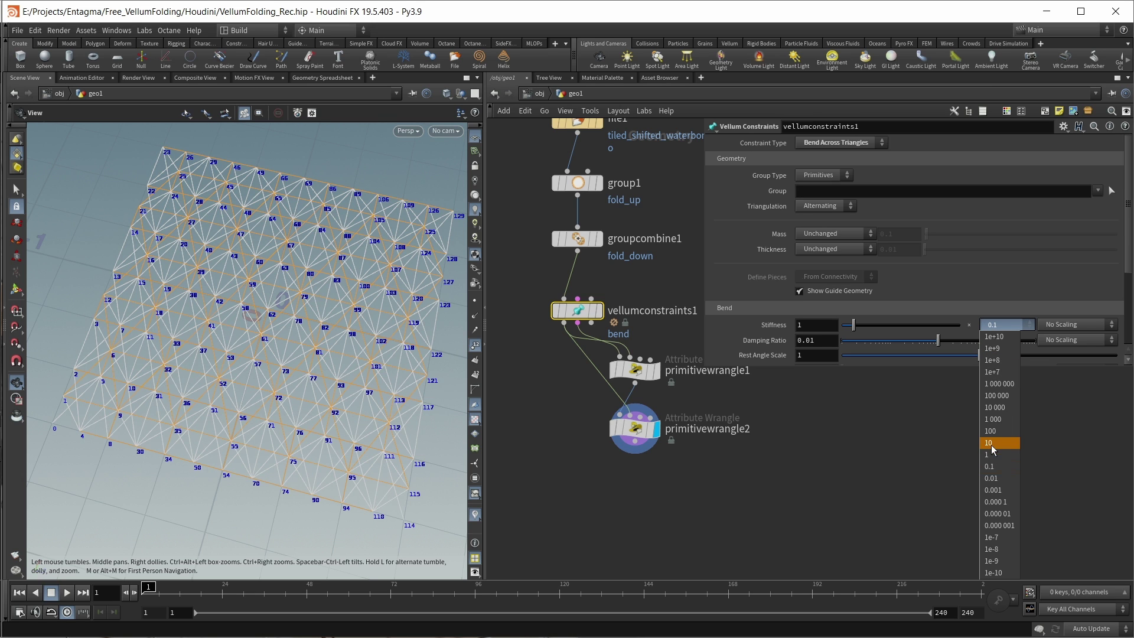
{"action": "left_click", "coordinate": [990, 442]}
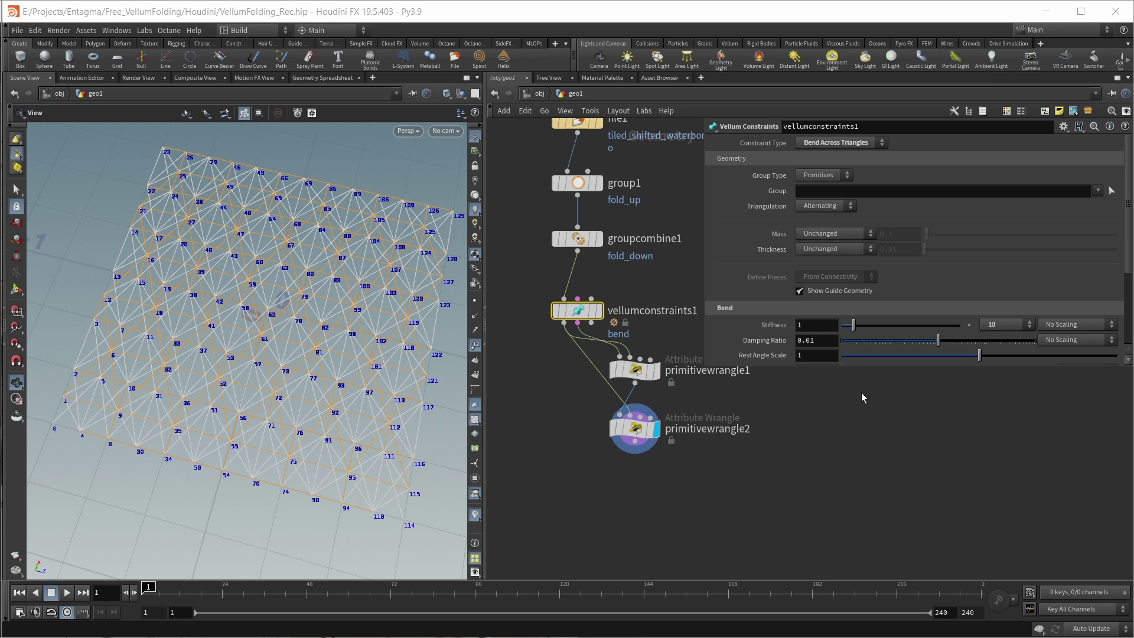
{"action": "left_click_drag", "start_coordinate": [955, 338], "coordinate": [1079, 349]}
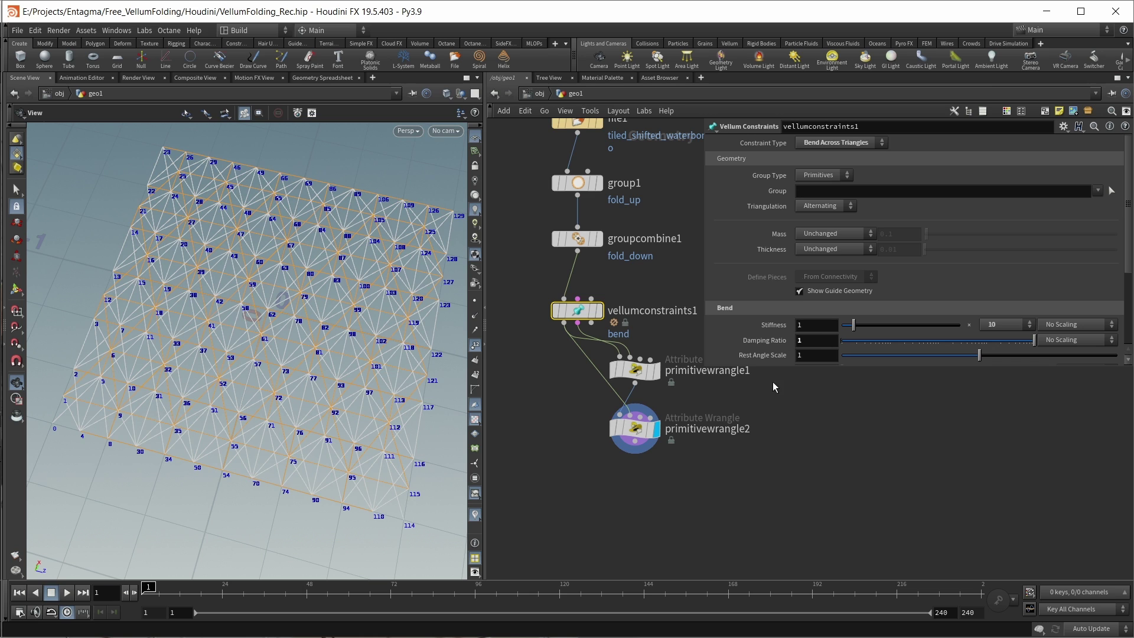
{"action": "middle_click_drag", "start_coordinate": [580, 488], "coordinate": [565, 449]}
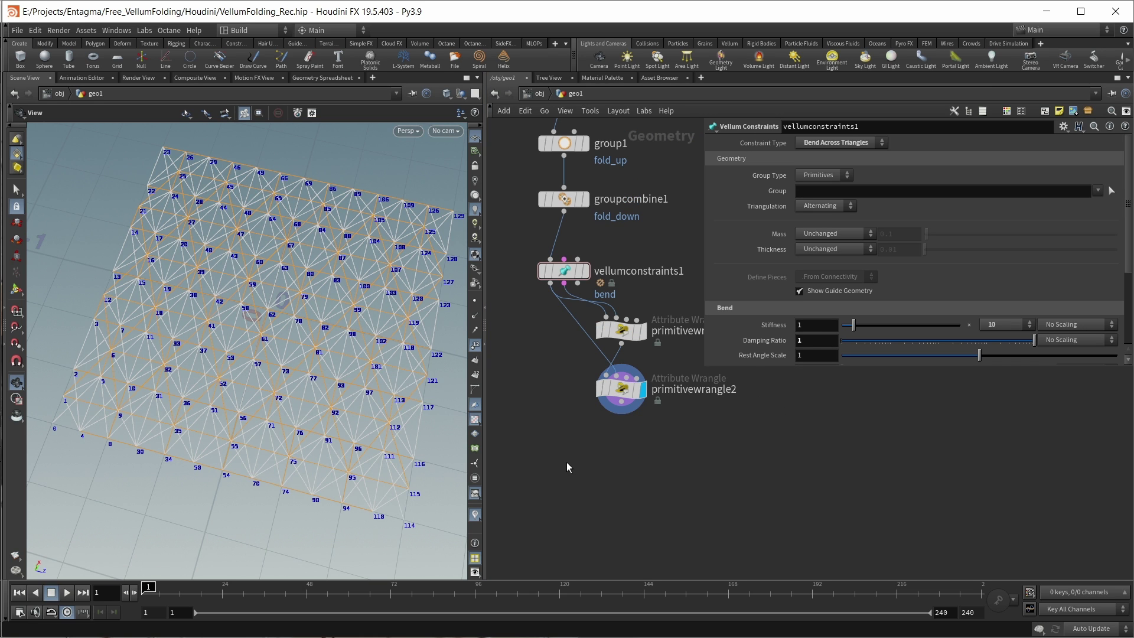
Step: Add a Distance Along Edges vellumconstraints2 wired from vellumconstraints1 and primitivewrangle2, and display it
{"action": "key", "text": "Tab"}
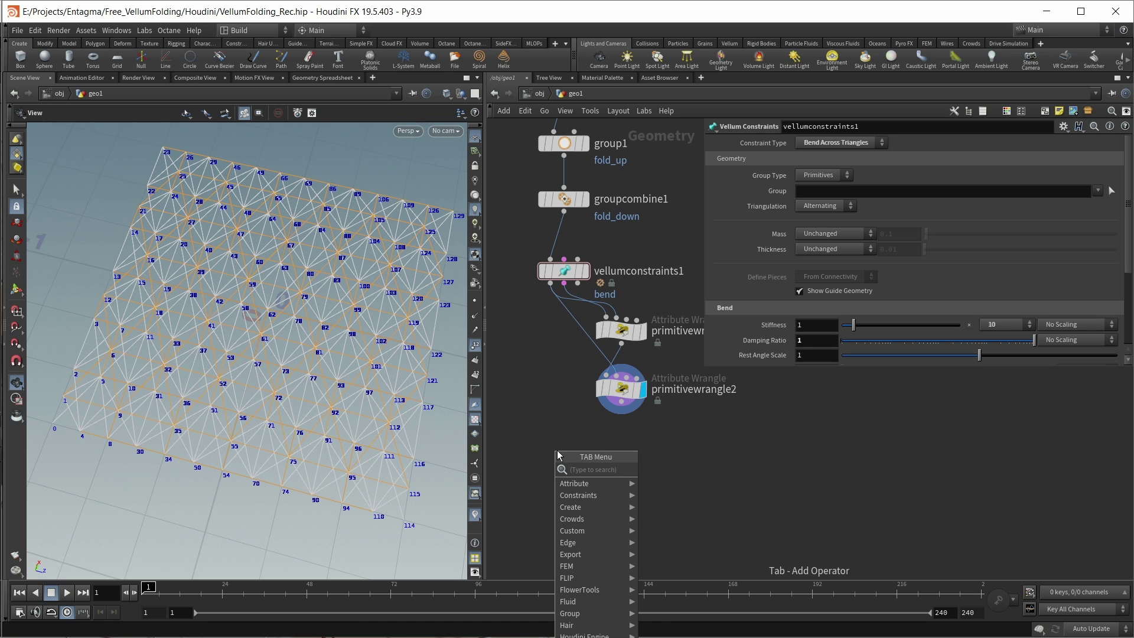
{"action": "type", "text": "vellum con"}
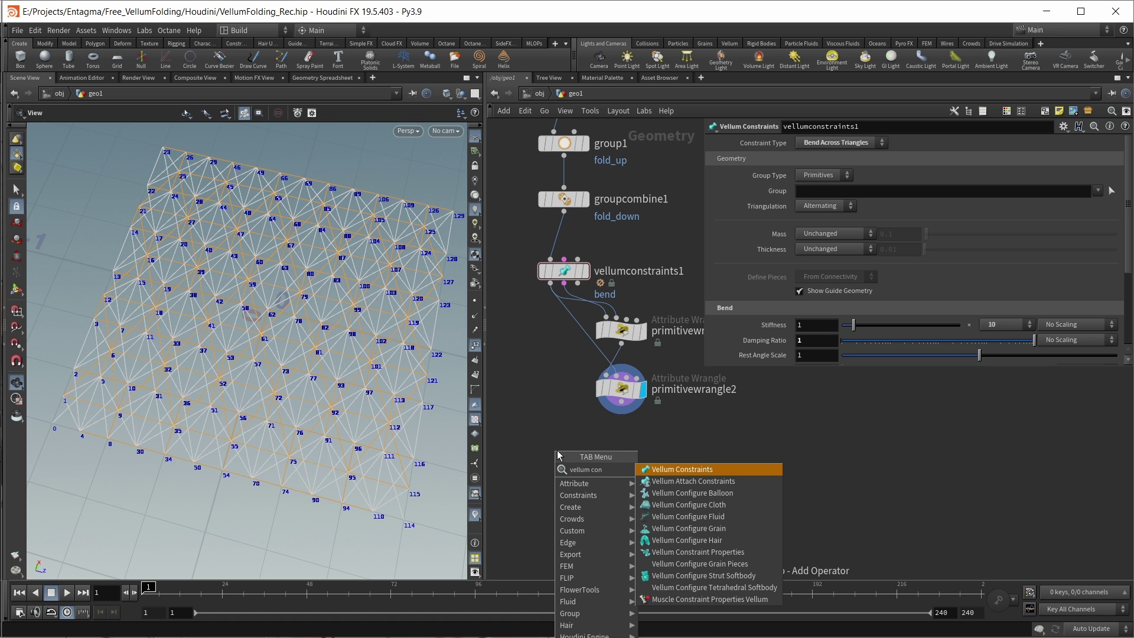
{"action": "key", "text": "Return"}
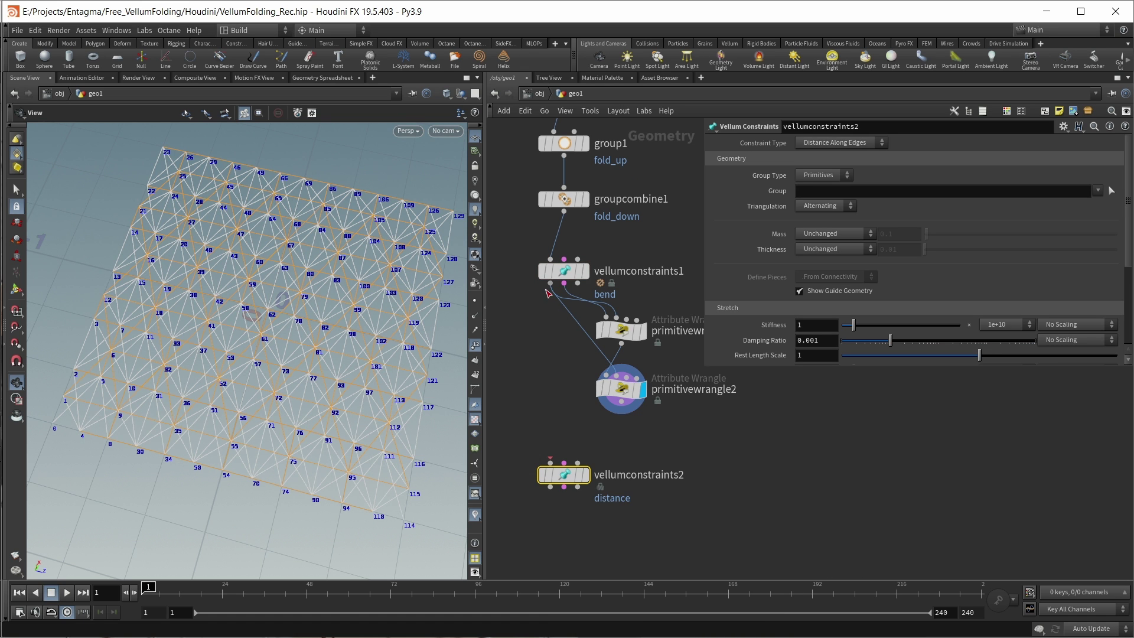
{"action": "left_click_drag", "start_coordinate": [550, 284], "coordinate": [527, 485]}
{"action": "left_click_drag", "start_coordinate": [621, 413], "coordinate": [571, 471]}
{"action": "mouse_move", "coordinate": [571, 479]}
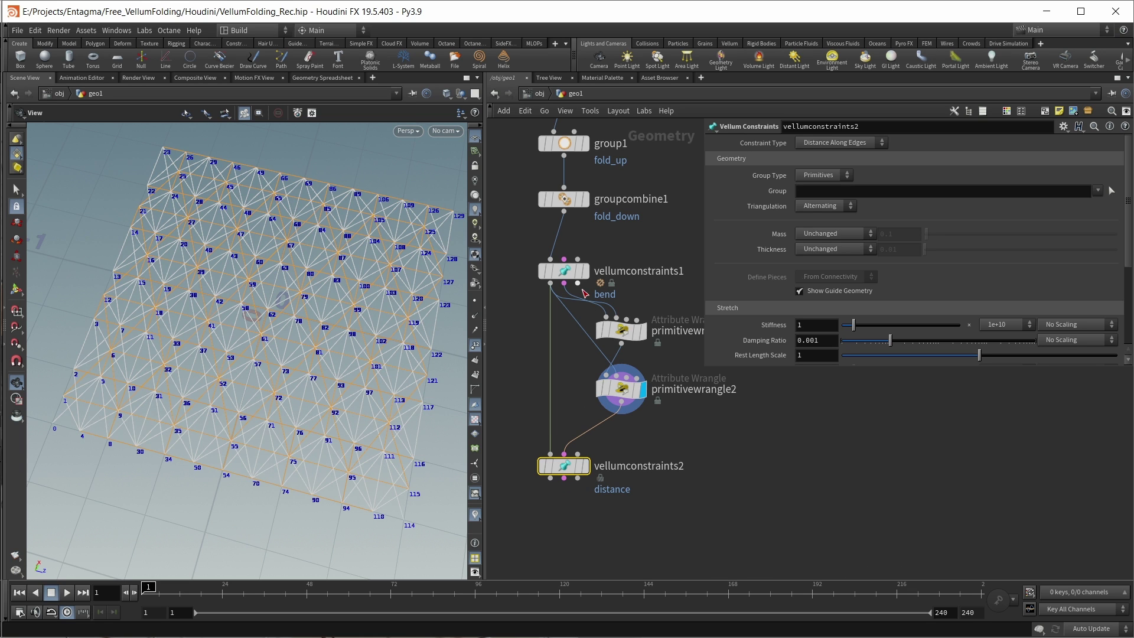
{"action": "left_click_drag", "start_coordinate": [577, 414], "coordinate": [578, 454]}
{"action": "left_click", "coordinate": [585, 466]}
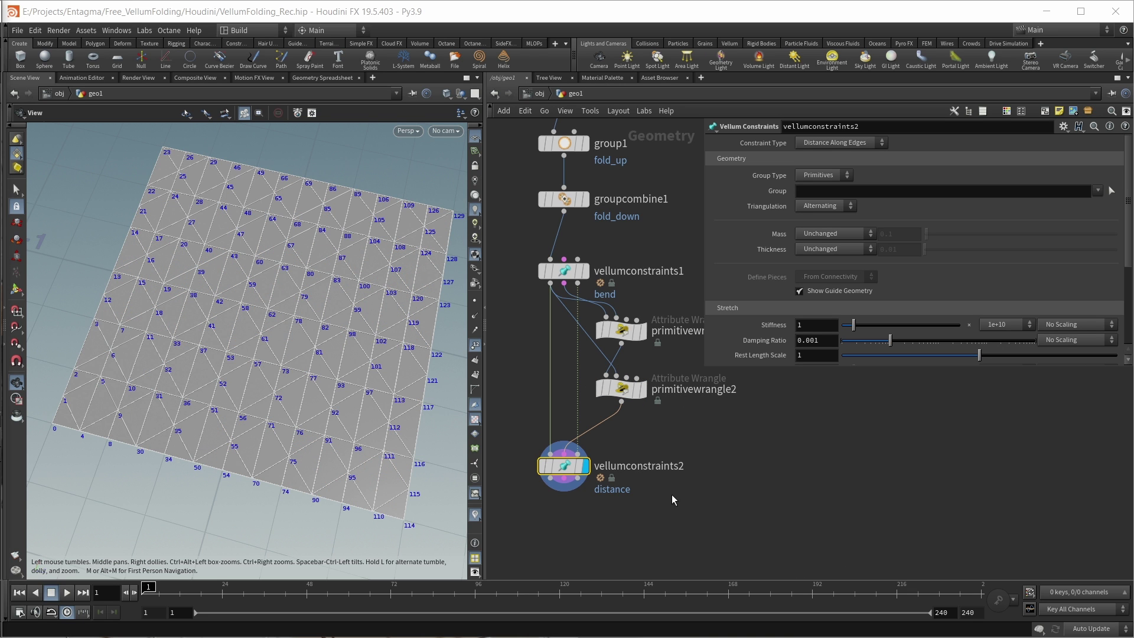
{"action": "left_click_drag", "start_coordinate": [564, 467], "coordinate": [564, 451]}
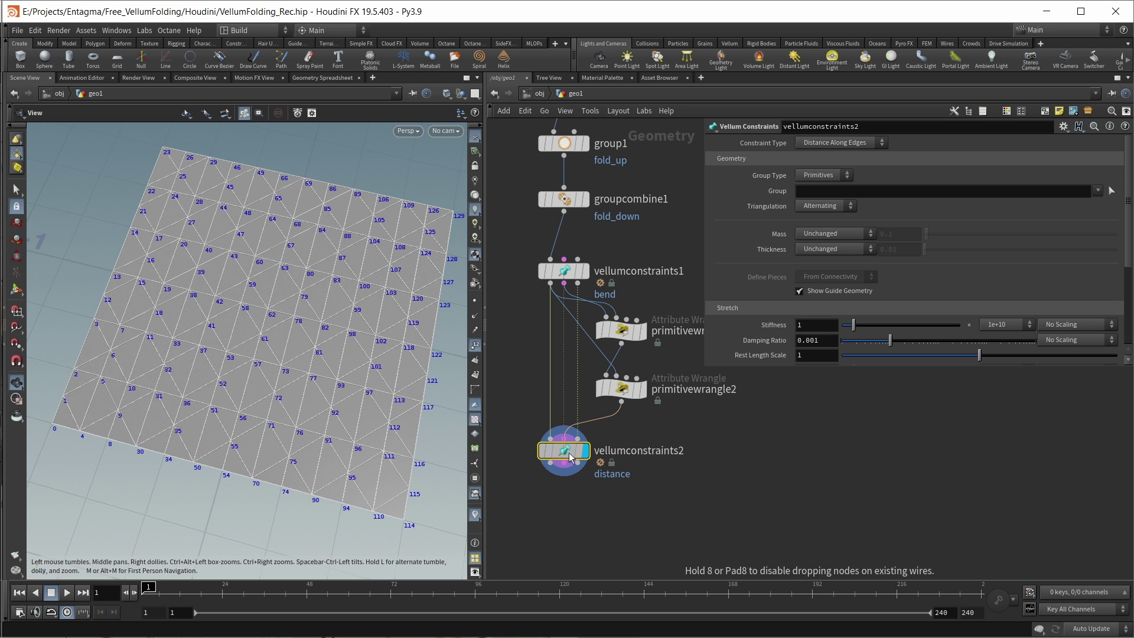
{"action": "middle_click_drag", "start_coordinate": [622, 539], "coordinate": [612, 487]}
{"action": "key", "text": "Tab"}
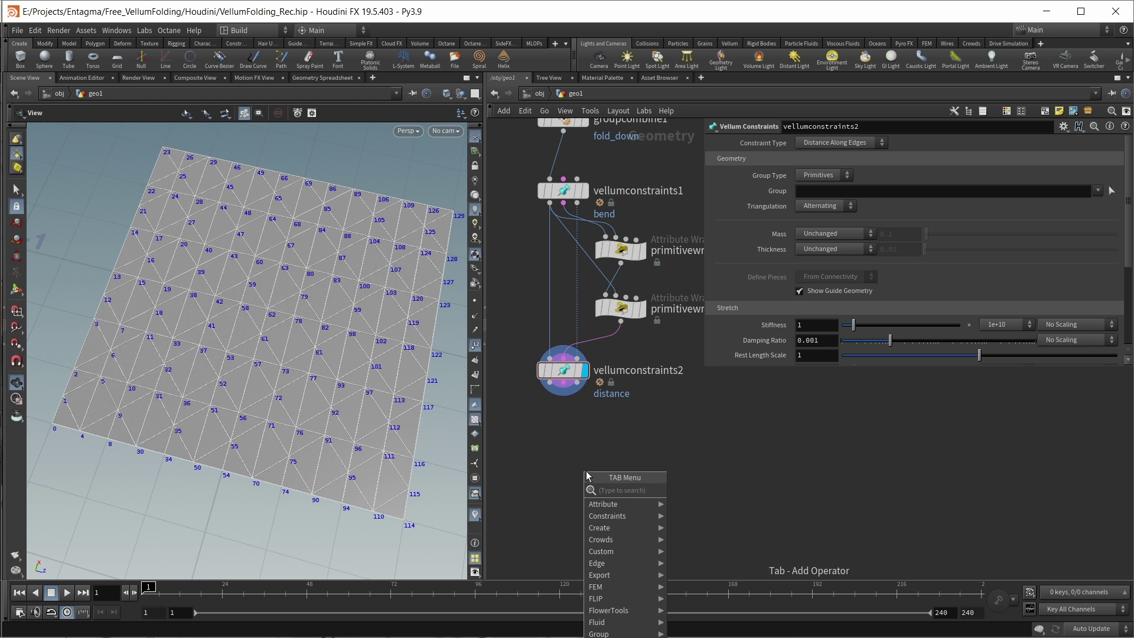
Step: Add vellumsolver1 below vellumconstraints2 with 300 constraint iterations and a ground plane at -0.01
{"action": "type", "text": "vellum"}
{"action": "key", "text": "Return"}
{"action": "left_click", "coordinate": [564, 428]}
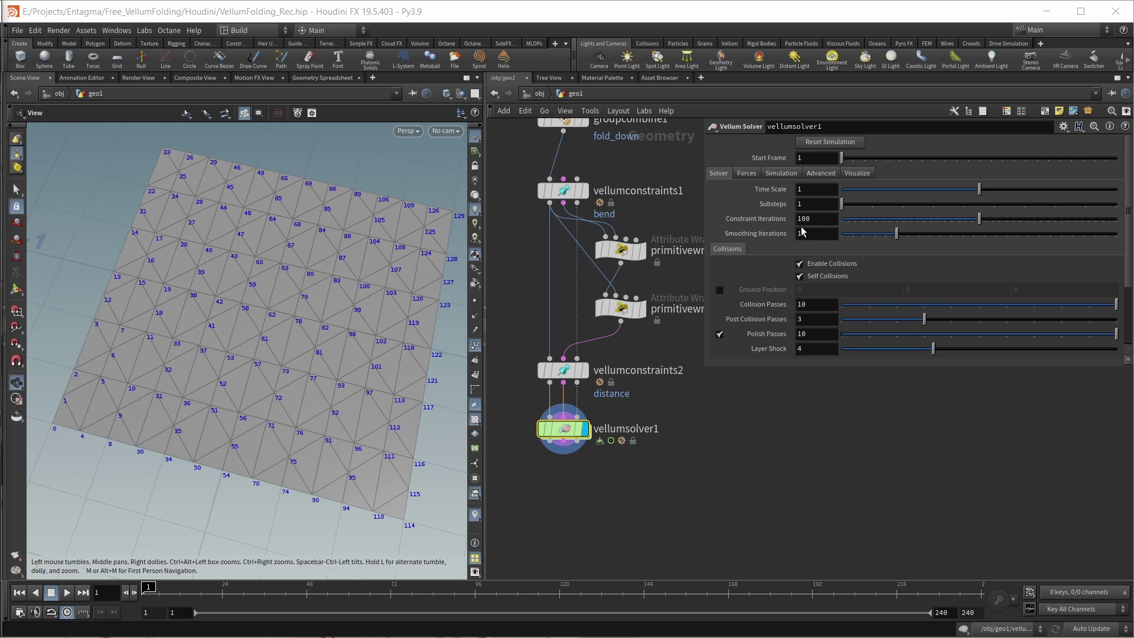
{"action": "left_click", "coordinate": [797, 218]}
{"action": "type", "text": "3"}
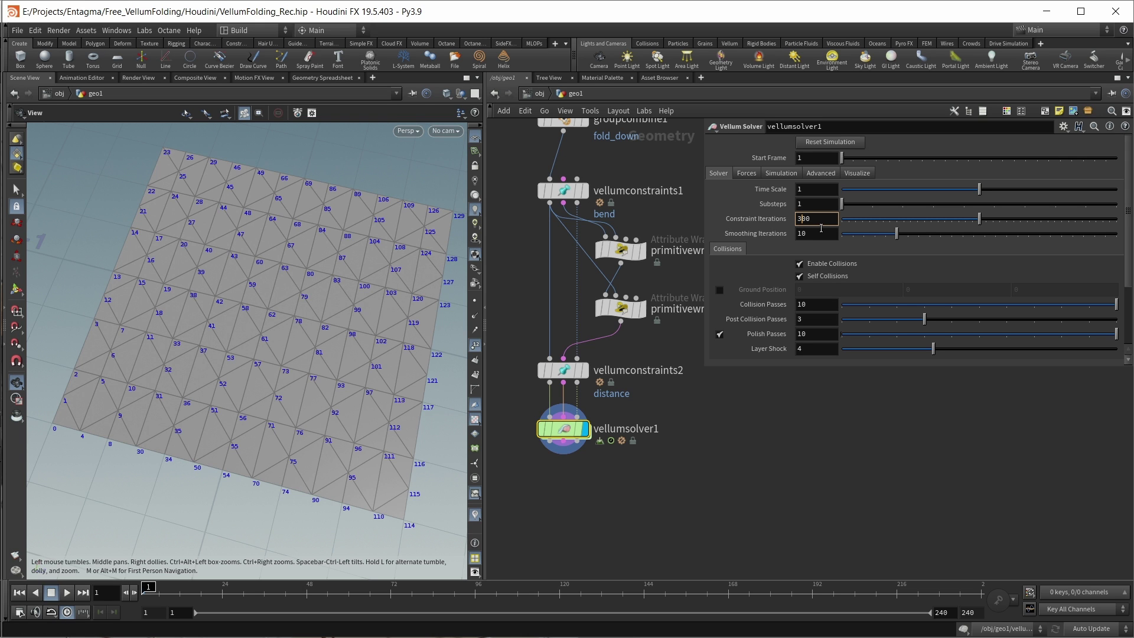
{"action": "left_click", "coordinate": [719, 290]}
{"action": "left_click_drag", "start_coordinate": [148, 431], "coordinate": [215, 358]}
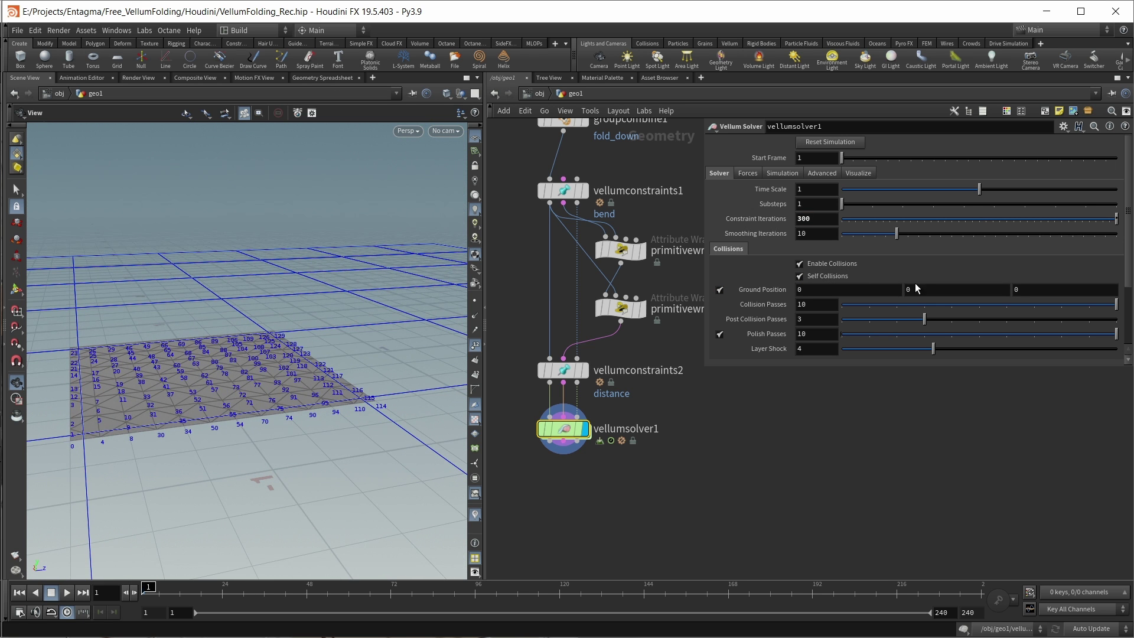
{"action": "left_click", "coordinate": [930, 288]}
{"action": "type", "text": "-.01"}
{"action": "key", "text": "Return"}
Step: Set the solver's Velocity Damping to 0.1 and briefly play the simulation
{"action": "left_click", "coordinate": [748, 174]}
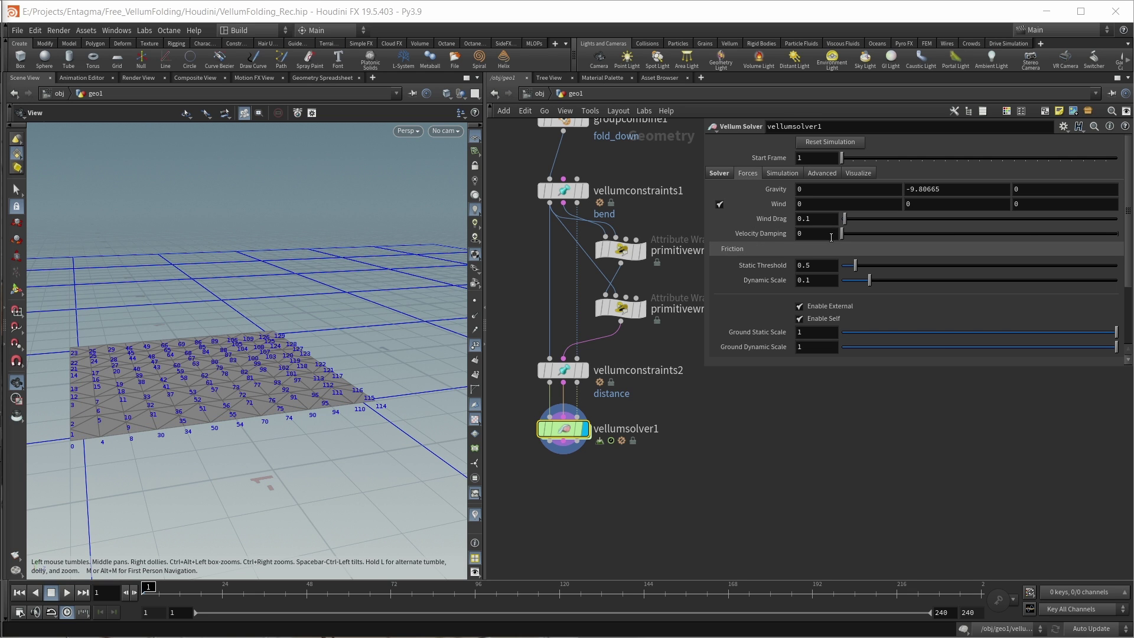
{"action": "left_click", "coordinate": [815, 234]}
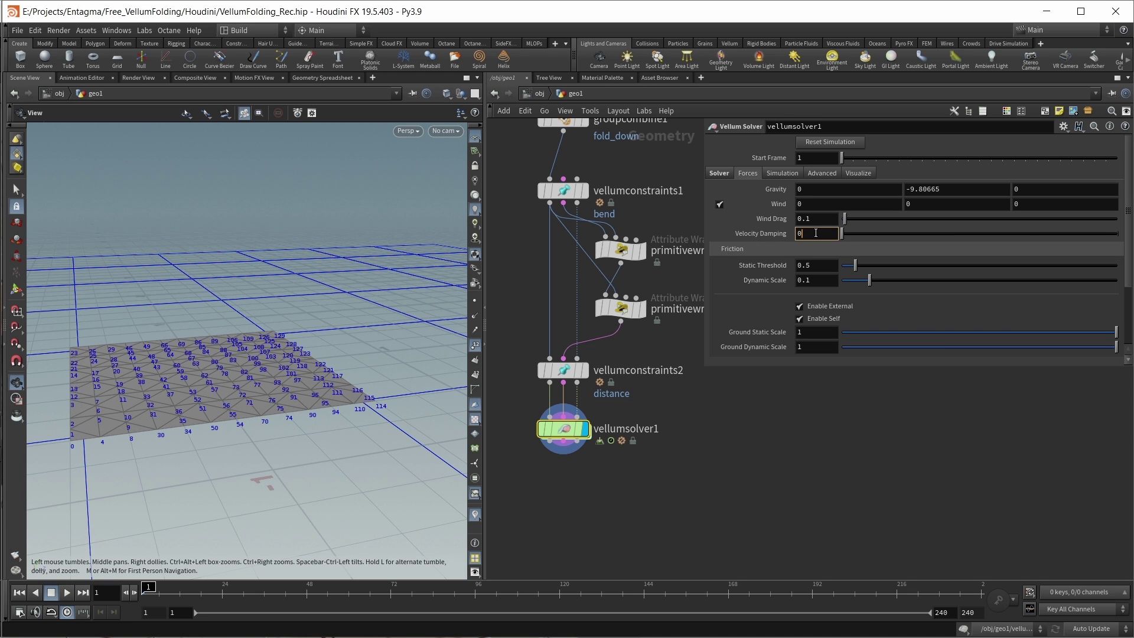
{"action": "type", "text": ".1"}
{"action": "key", "text": "Return"}
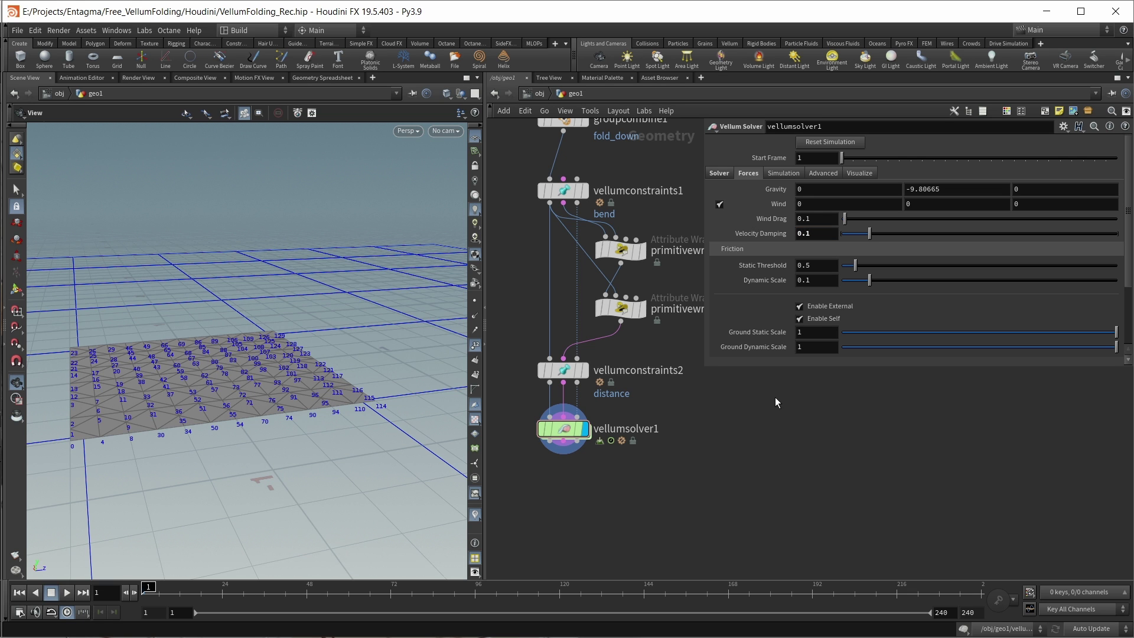
{"action": "key", "text": "h"}
{"action": "key", "text": "Up"}
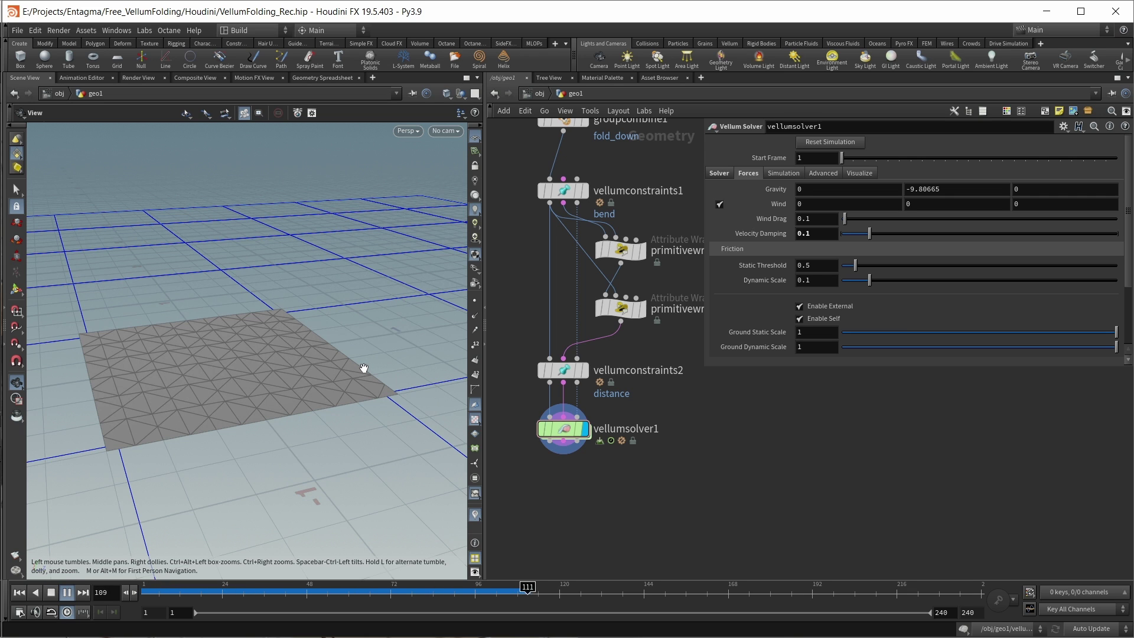
{"action": "key", "text": "ctrl+Up"}
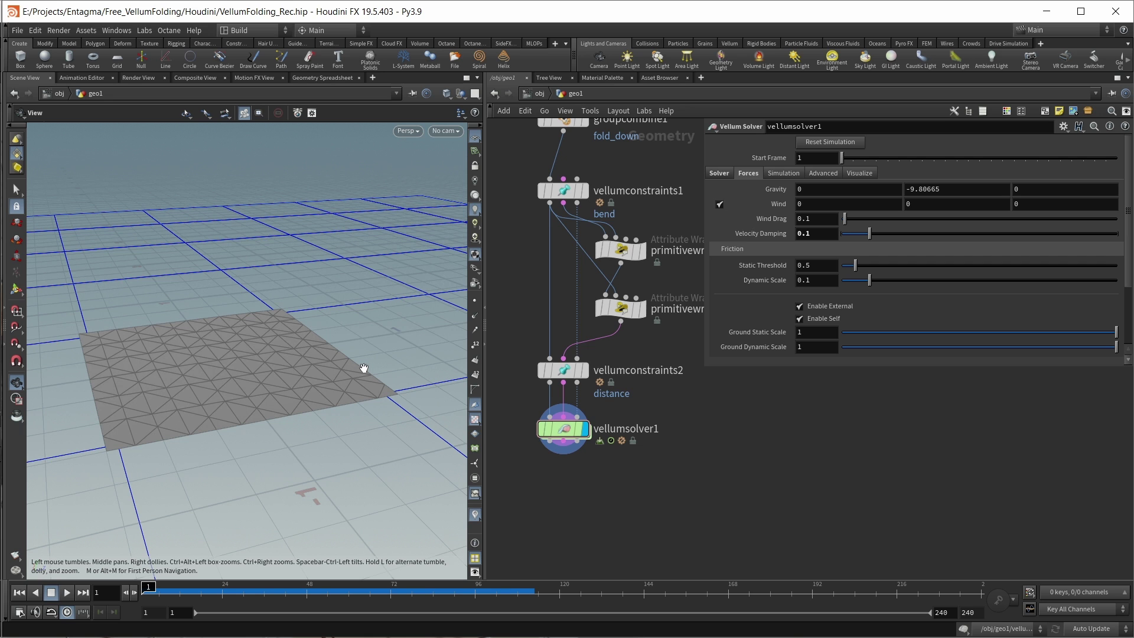
Step: Inside the solver's forces network, add geometrywrangle1 into FORCE, running over primitives in group fold_up
{"action": "double_click", "coordinate": [564, 430]}
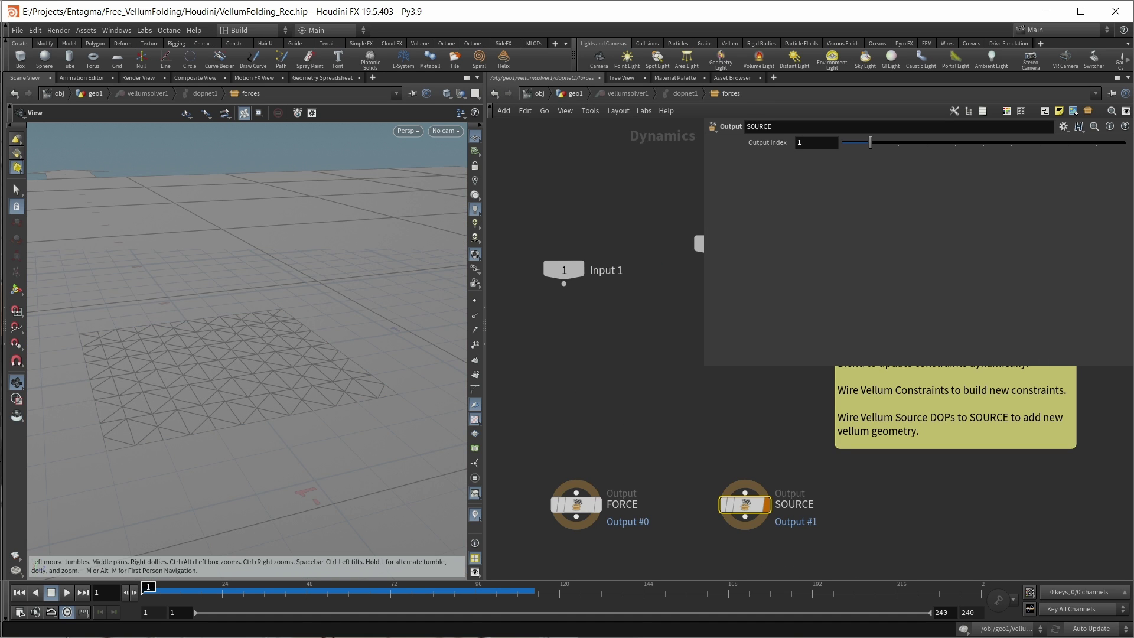
{"action": "key", "text": "Return"}
{"action": "left_click", "coordinate": [576, 380]}
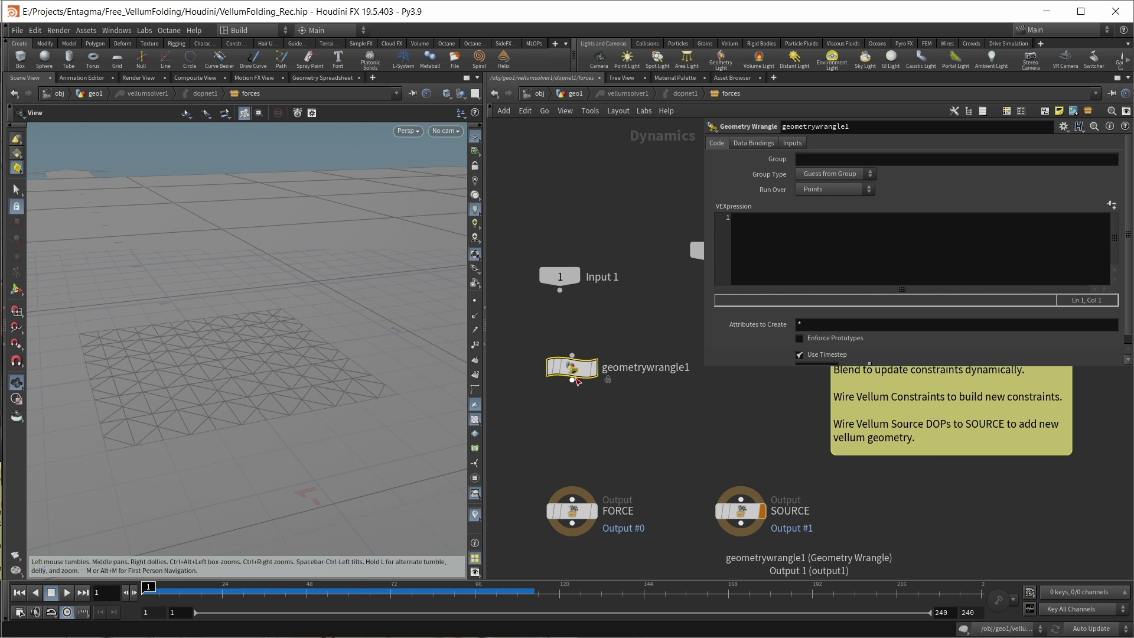
{"action": "left_click_drag", "start_coordinate": [572, 381], "coordinate": [573, 499]}
{"action": "mouse_move", "coordinate": [574, 384]}
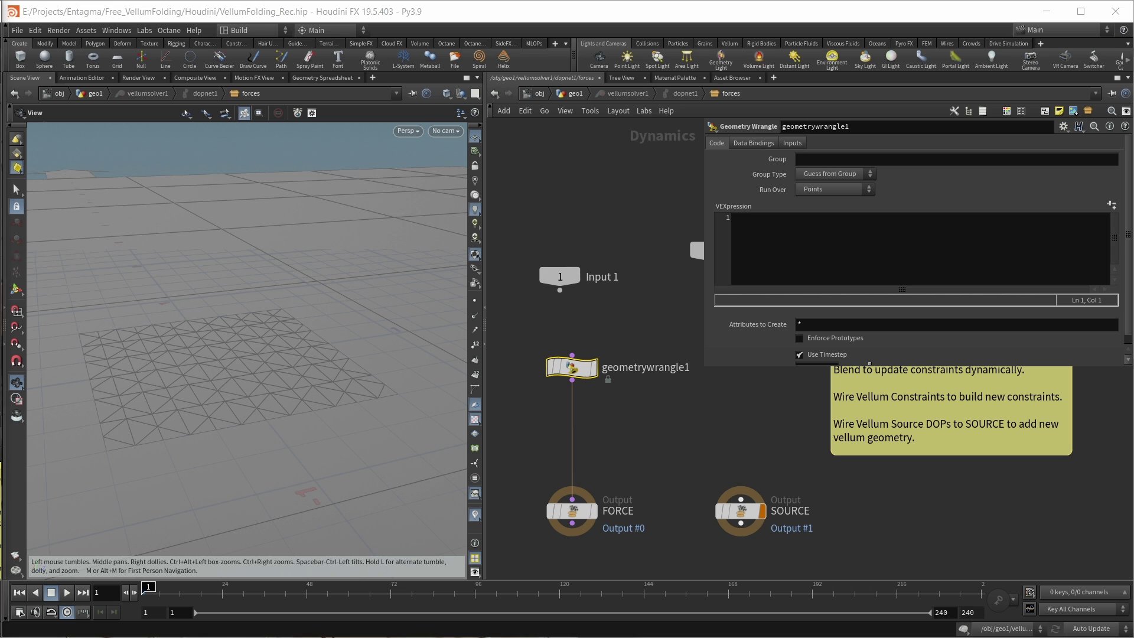
{"action": "left_click", "coordinate": [833, 159]}
{"action": "type", "text": "fold"}
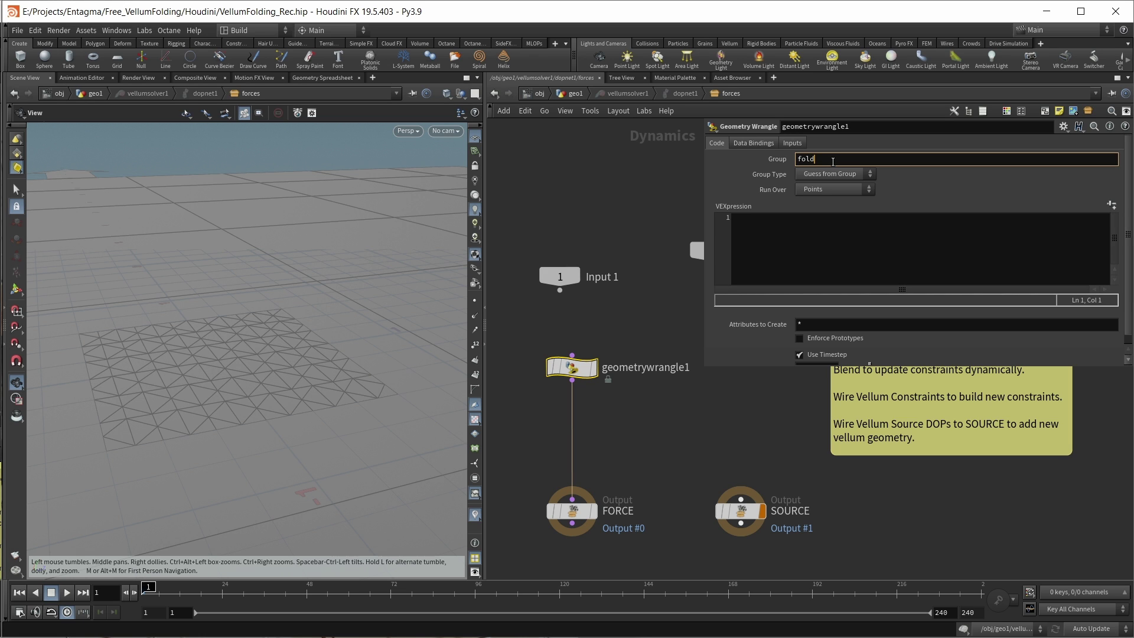
{"action": "type", "text": "_up"}
{"action": "left_click", "coordinate": [851, 188]}
{"action": "left_click", "coordinate": [838, 210]}
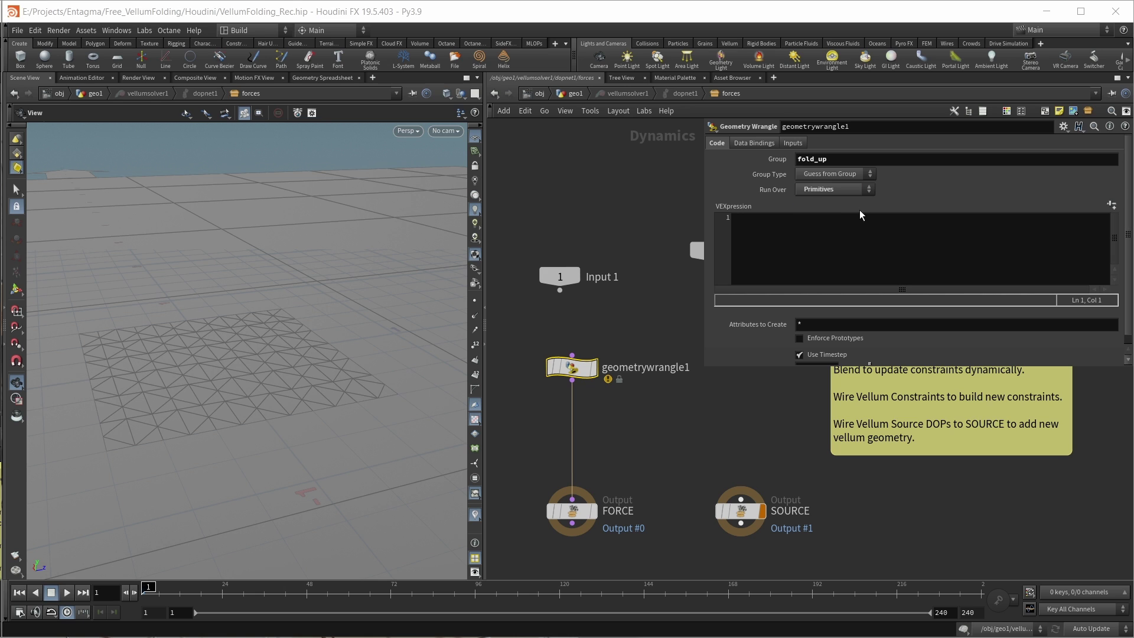
Step: Bind the wrangle to ConstraintGeometry and write f@restlength = chf("Angle");
{"action": "left_click", "coordinate": [753, 145]}
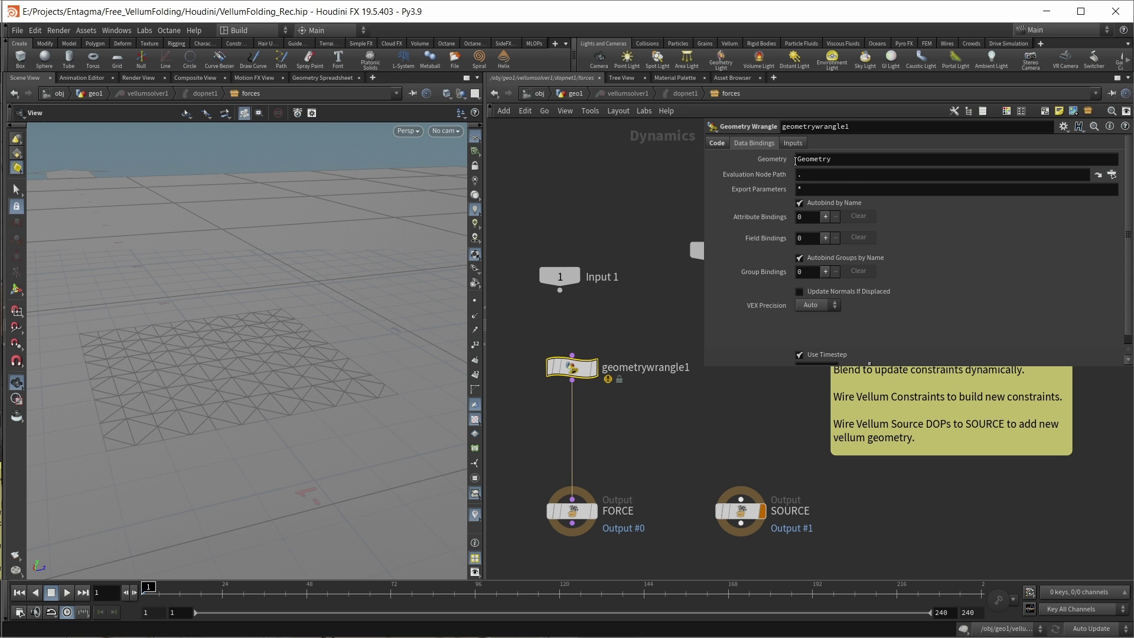
{"action": "left_click", "coordinate": [823, 159]}
{"action": "type", "text": "Constraint"}
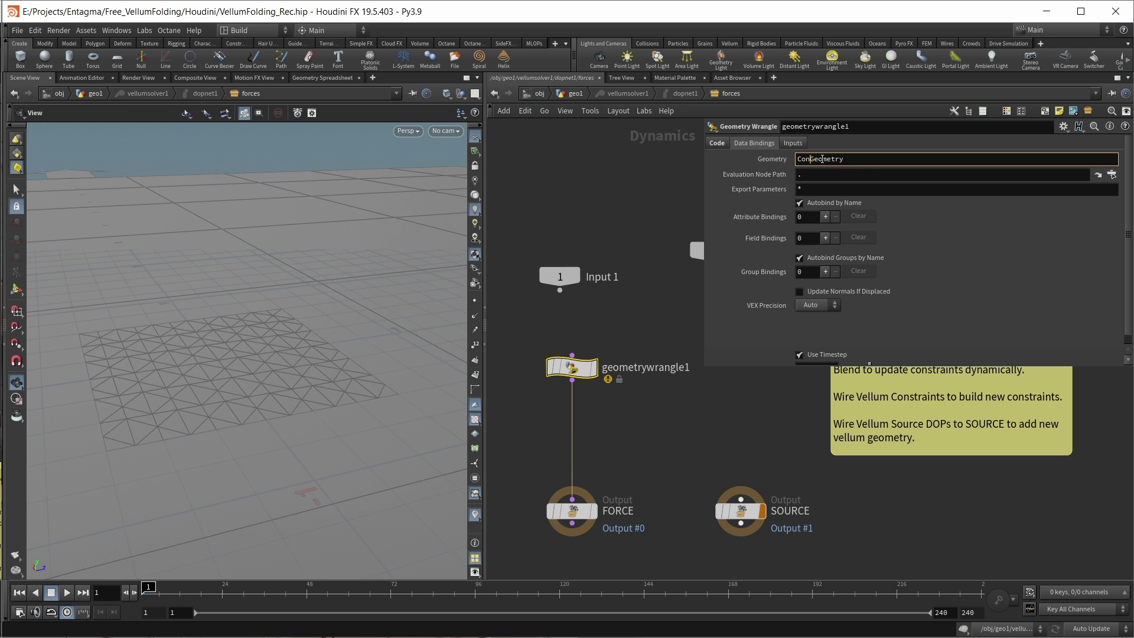
{"action": "key", "text": "Return"}
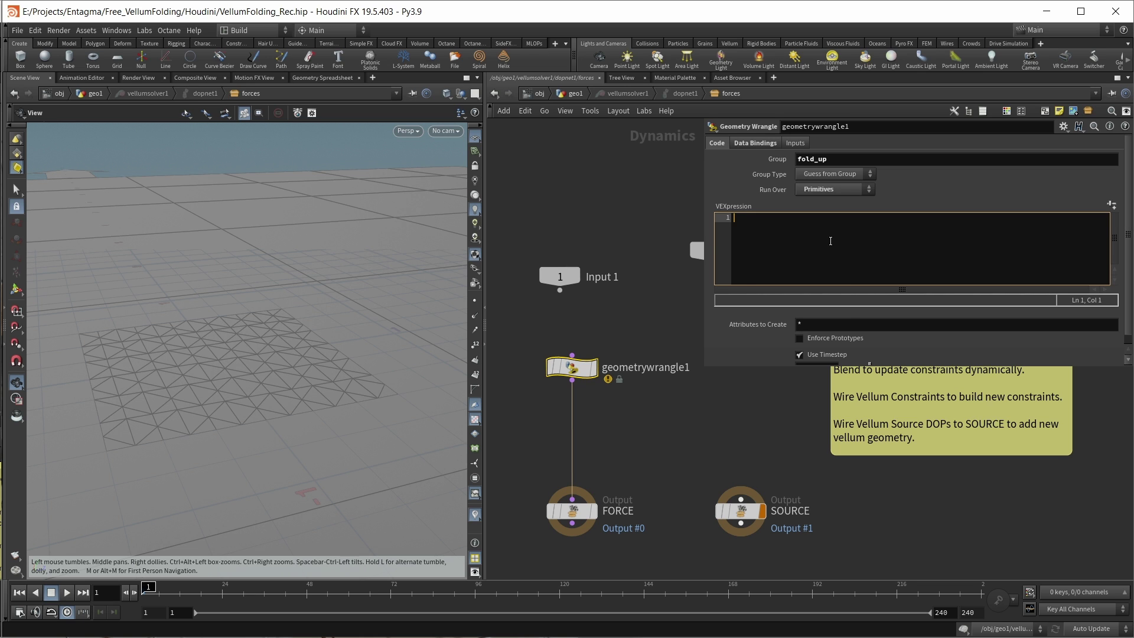
{"action": "type", "text": "f@restlegnth"}
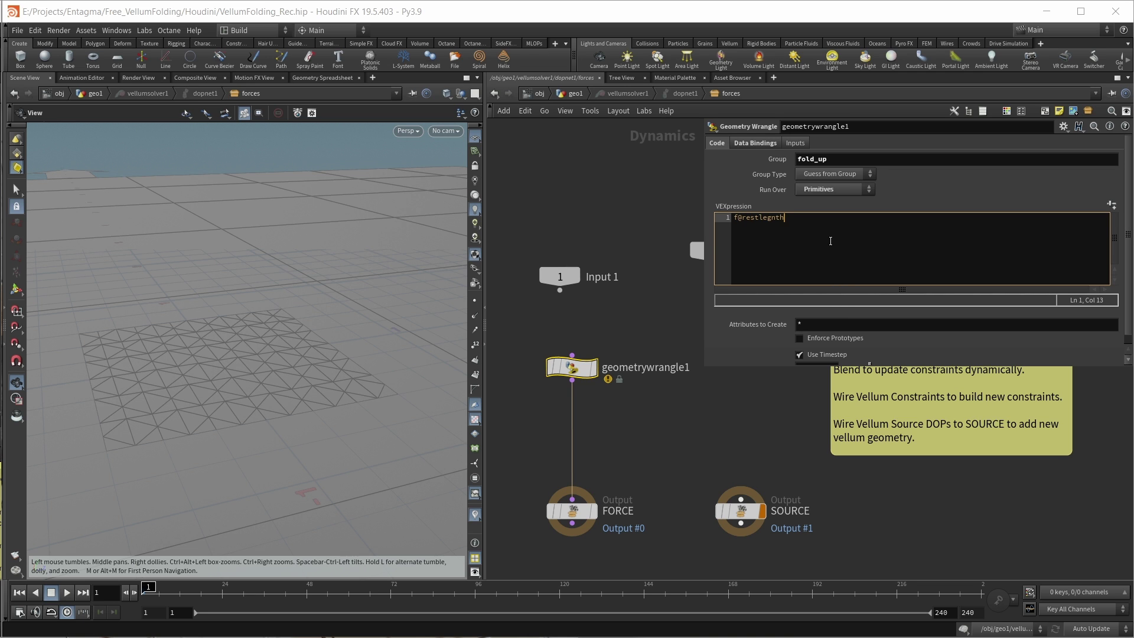
{"action": "key", "text": "BackSpace"}
{"action": "key", "text": "BackSpace"}
{"action": "key", "text": "BackSpace"}
{"action": "key", "text": "BackSpace"}
{"action": "type", "text": "ngth = chf("}
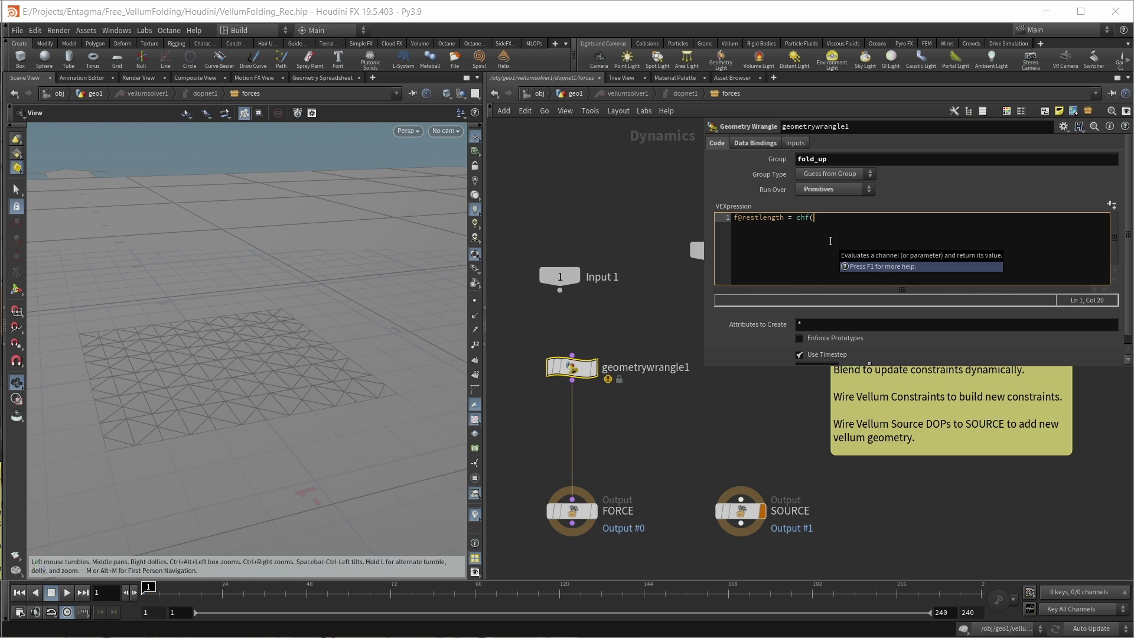
{"action": "type", "text": "\""}
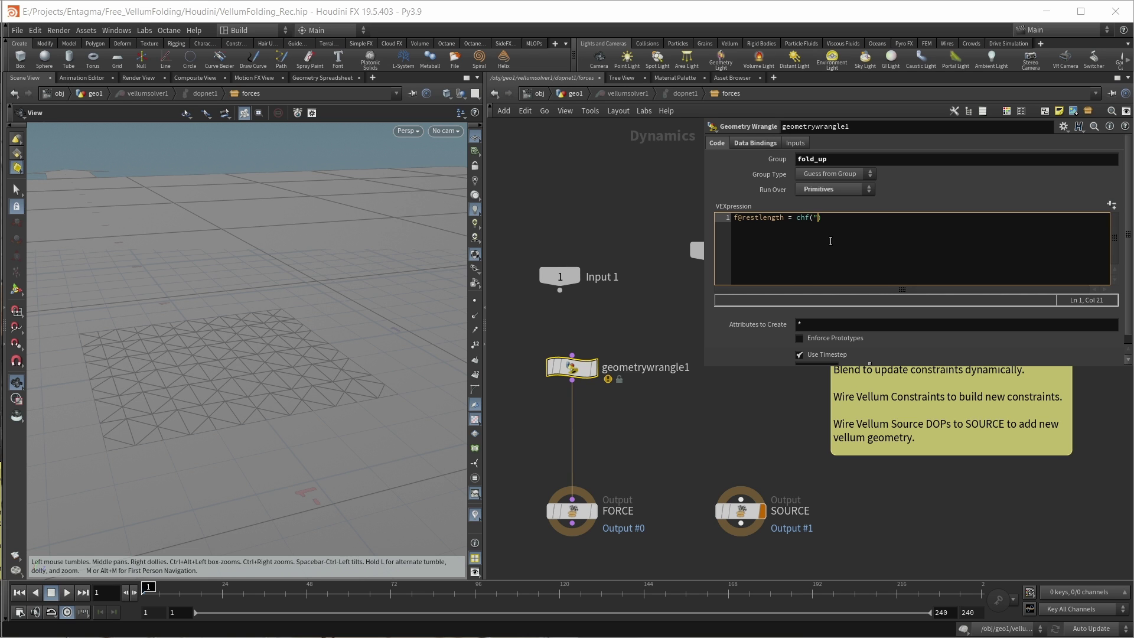
{"action": "type", "text": "Angle\");"}
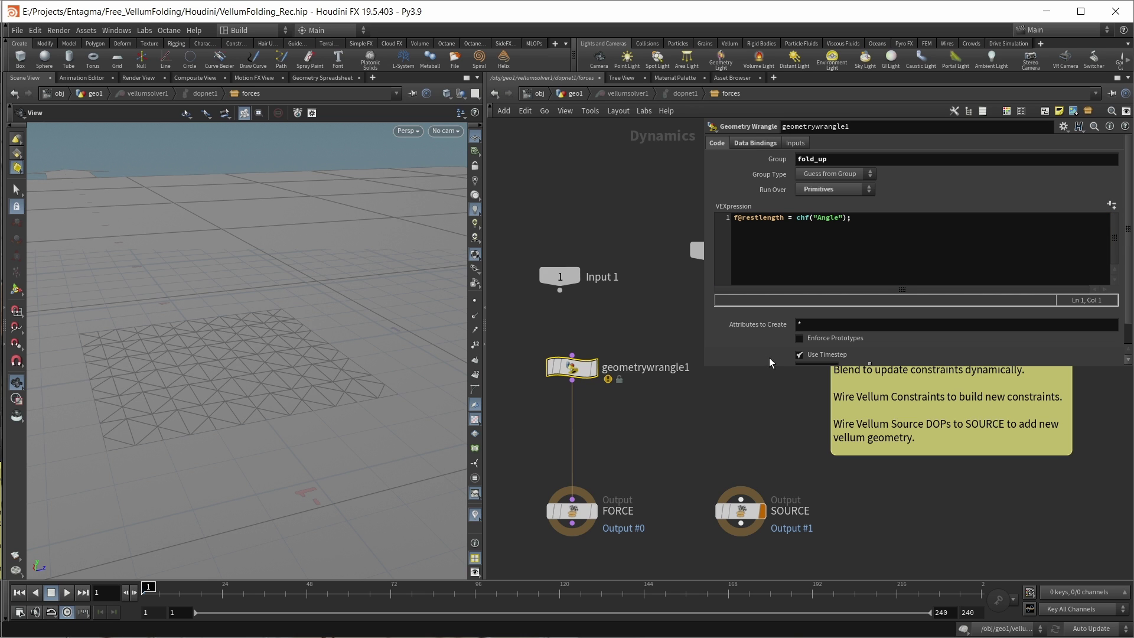
Step: Create the Angle spare parameter, switch to Manual update, key Angle at frame 1, enter 90 at frame 120
{"action": "left_click", "coordinate": [769, 357]}
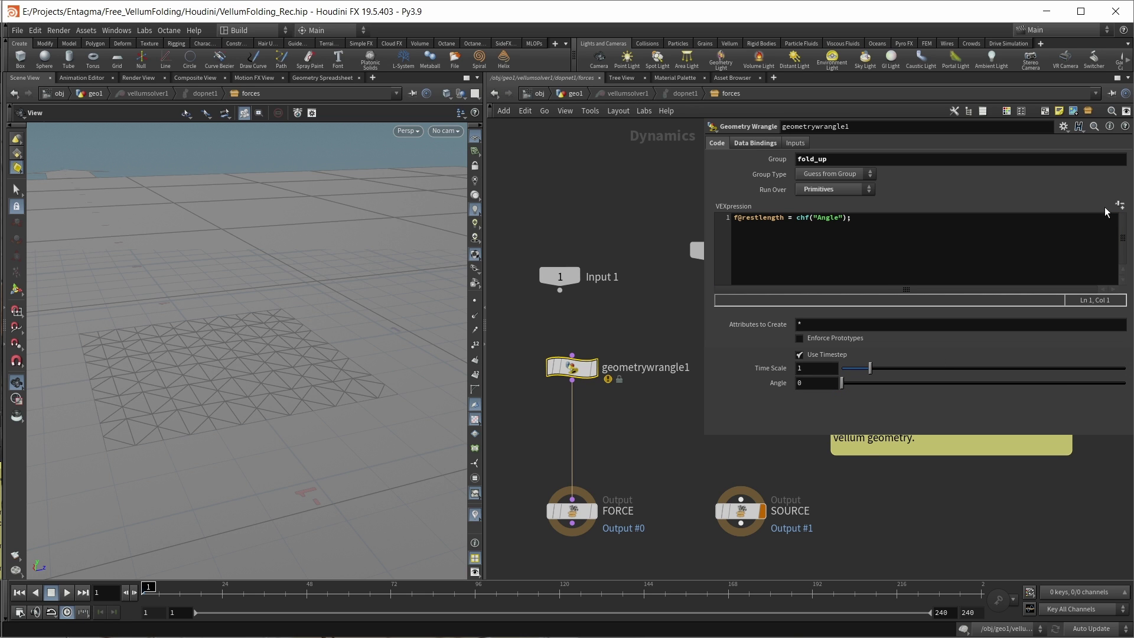
{"action": "left_click", "coordinate": [1091, 628]}
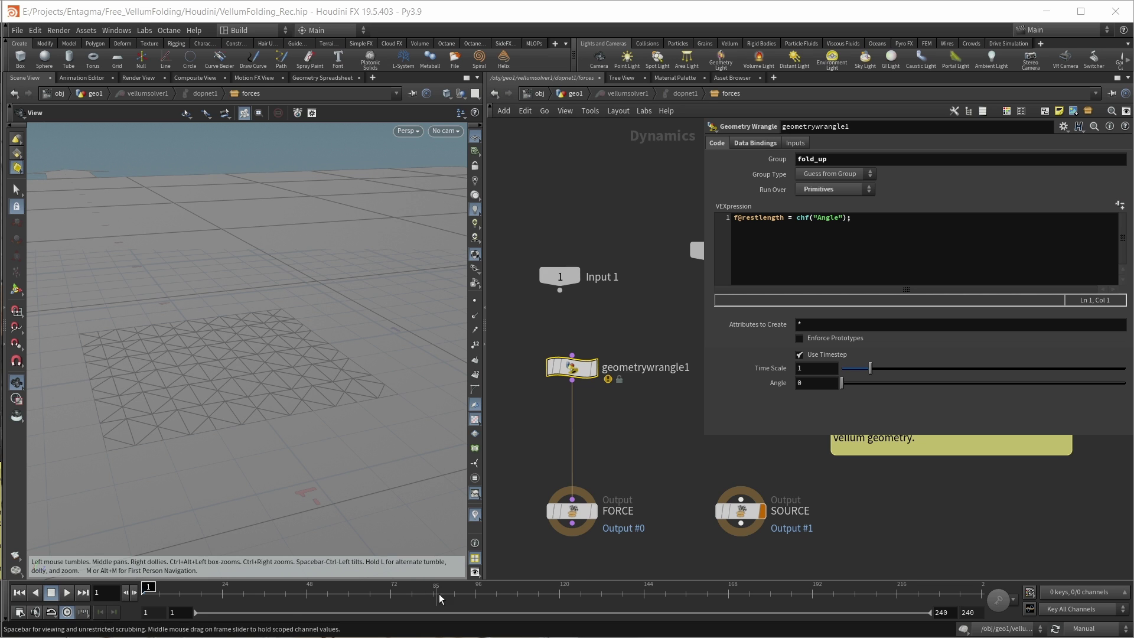
{"action": "left_click", "coordinate": [777, 385], "text": "alt"}
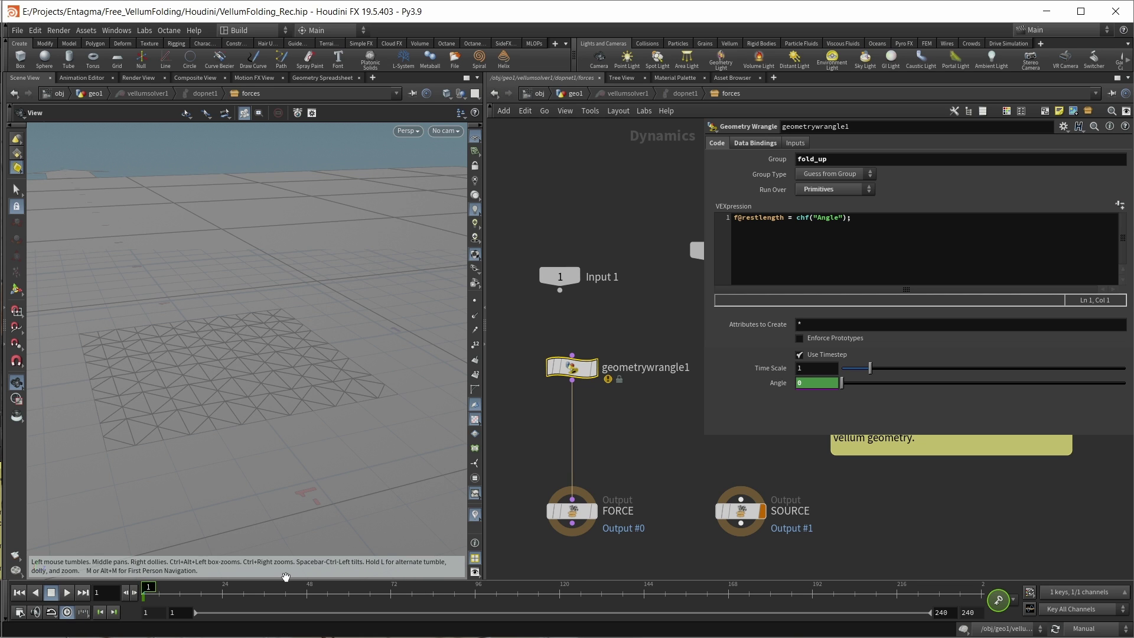
{"action": "left_click", "coordinate": [559, 591]}
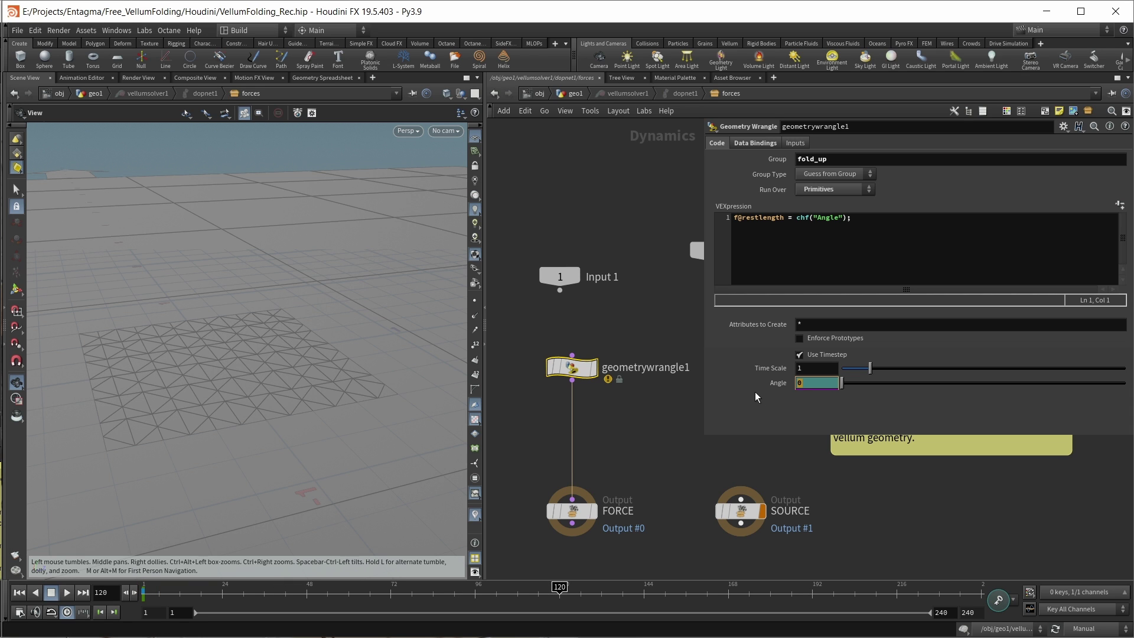
{"action": "type", "text": "90"}
{"action": "key", "text": "Return"}
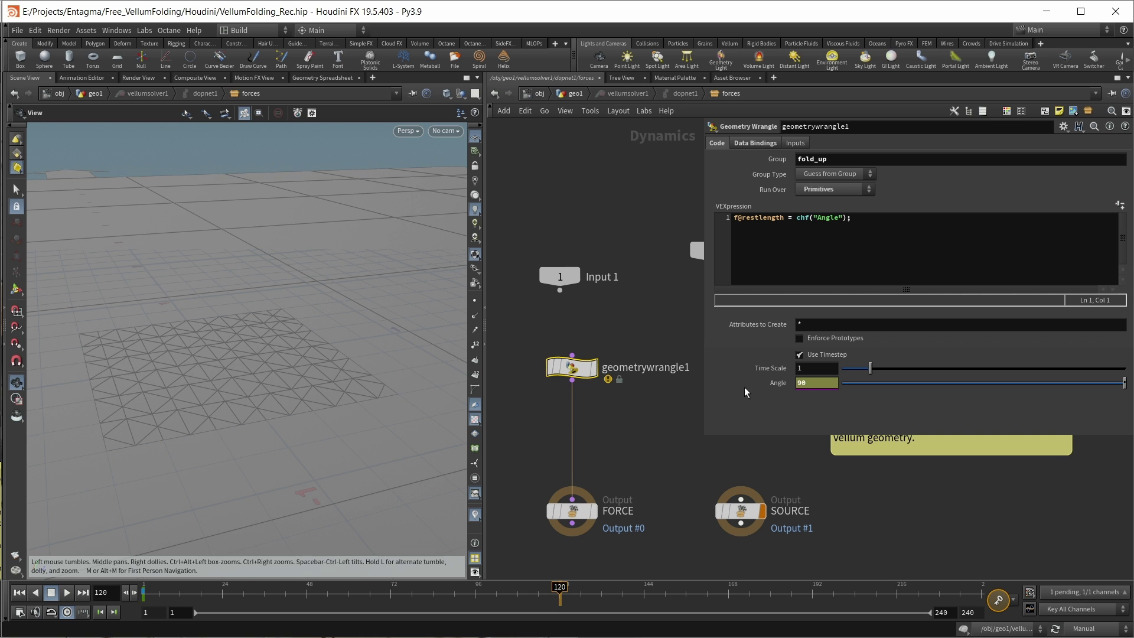
Step: Keyframe Angle at 90 on frame 120
{"action": "left_click", "coordinate": [774, 381], "text": "alt"}
{"action": "left_click", "coordinate": [641, 420]}
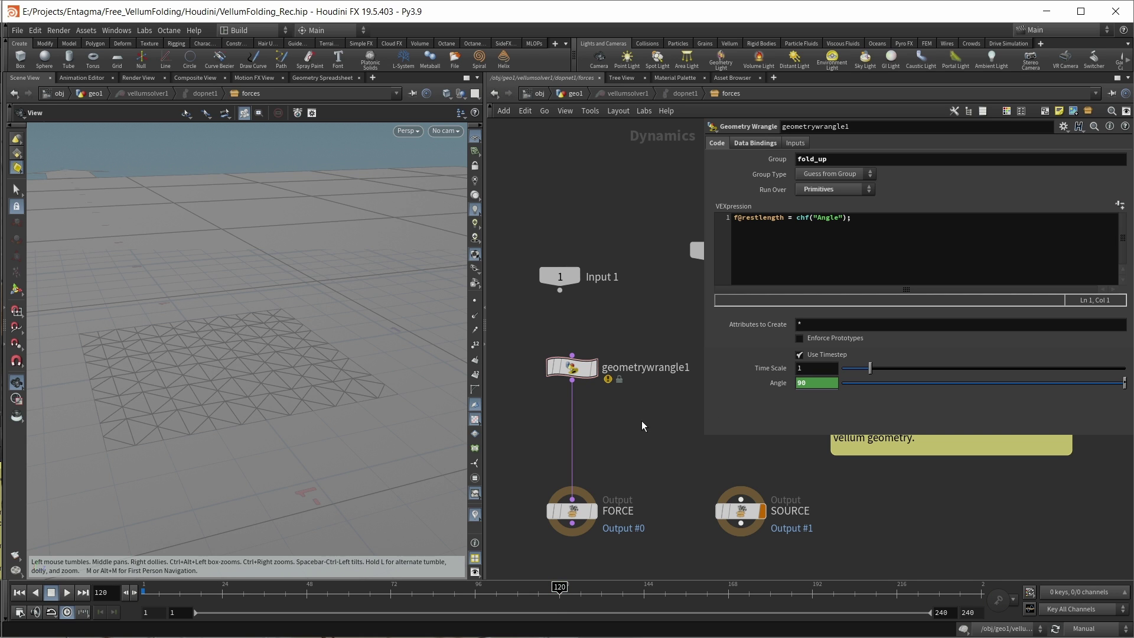
{"action": "middle_click_drag", "start_coordinate": [637, 433], "coordinate": [639, 423]}
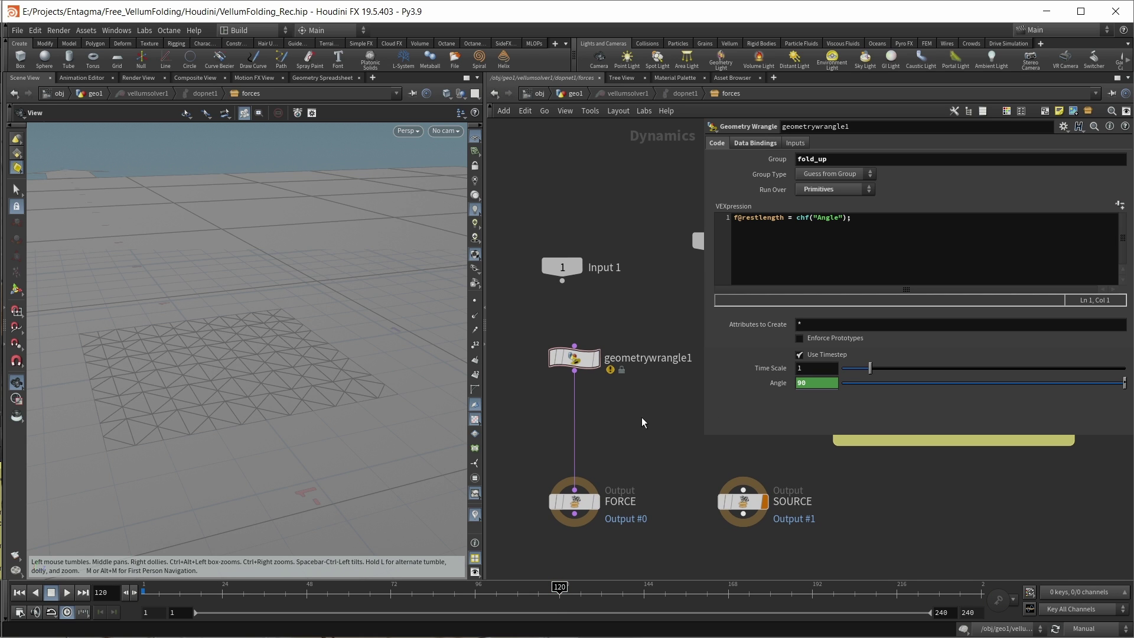
Step: Copy the wrangle as geometrywrangle2 on group fold_down with f@restlength = -chf("Angle")
{"action": "left_click_drag", "start_coordinate": [582, 366], "coordinate": [583, 416], "text": "alt"}
{"action": "double_click", "coordinate": [820, 161]}
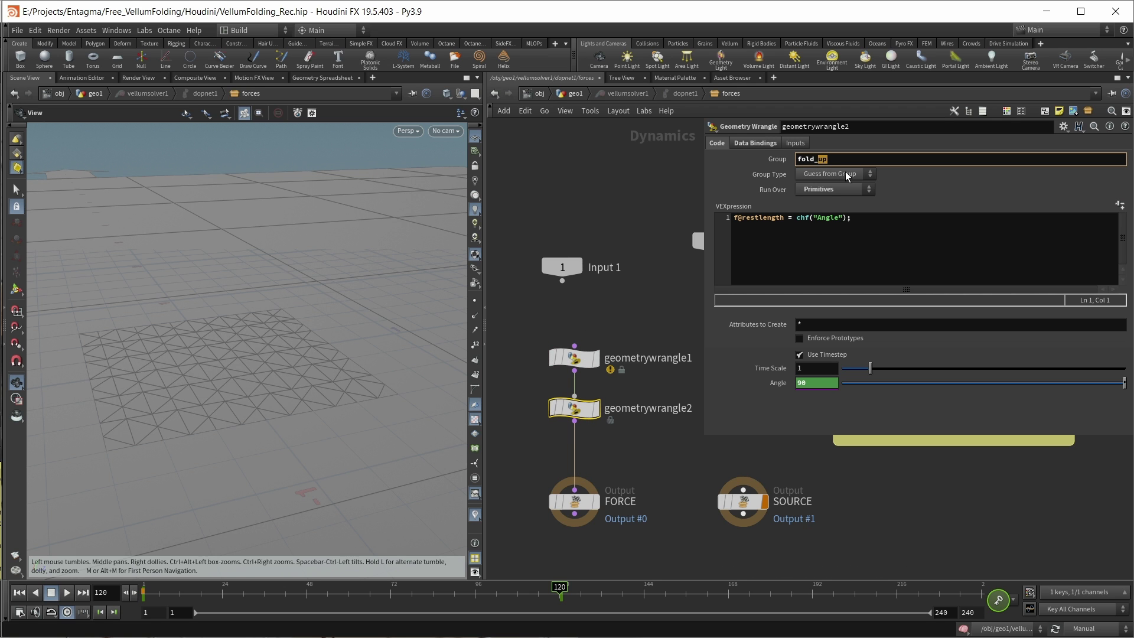
{"action": "type", "text": "donw"}
{"action": "key", "text": "Return"}
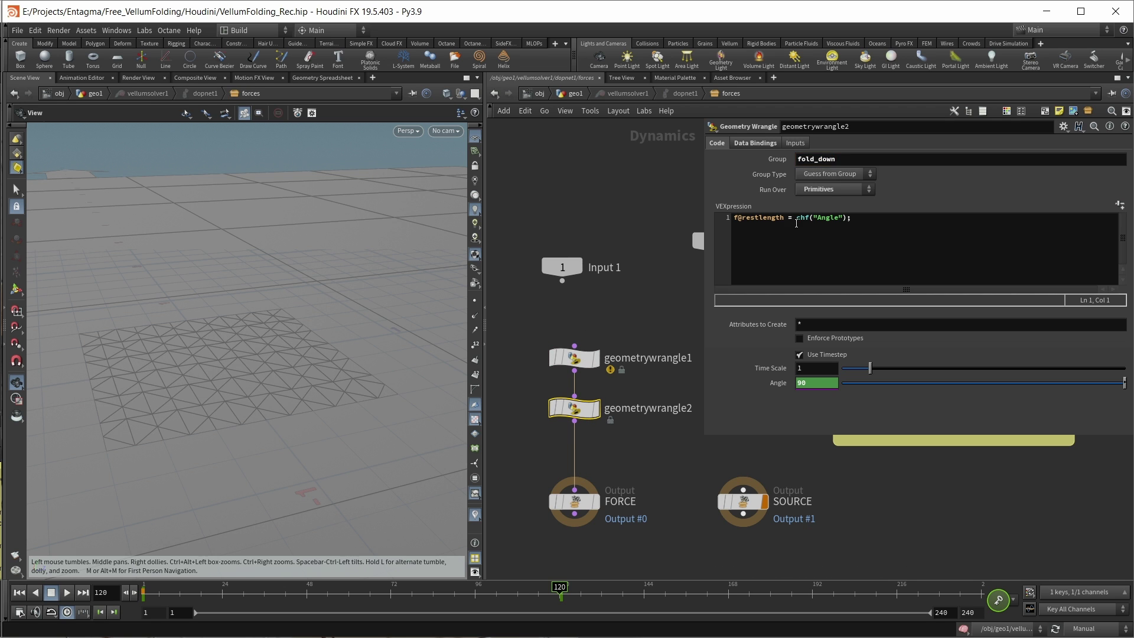
{"action": "left_click", "coordinate": [794, 219]}
{"action": "type", "text": "-"}
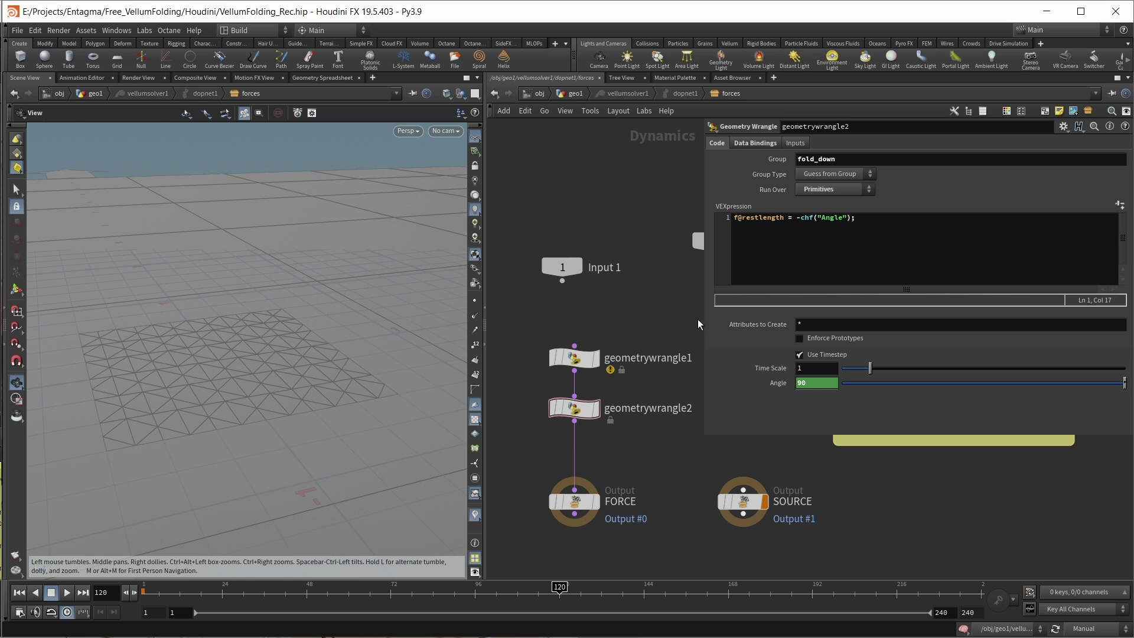
{"action": "left_click_drag", "start_coordinate": [724, 327], "coordinate": [582, 417]}
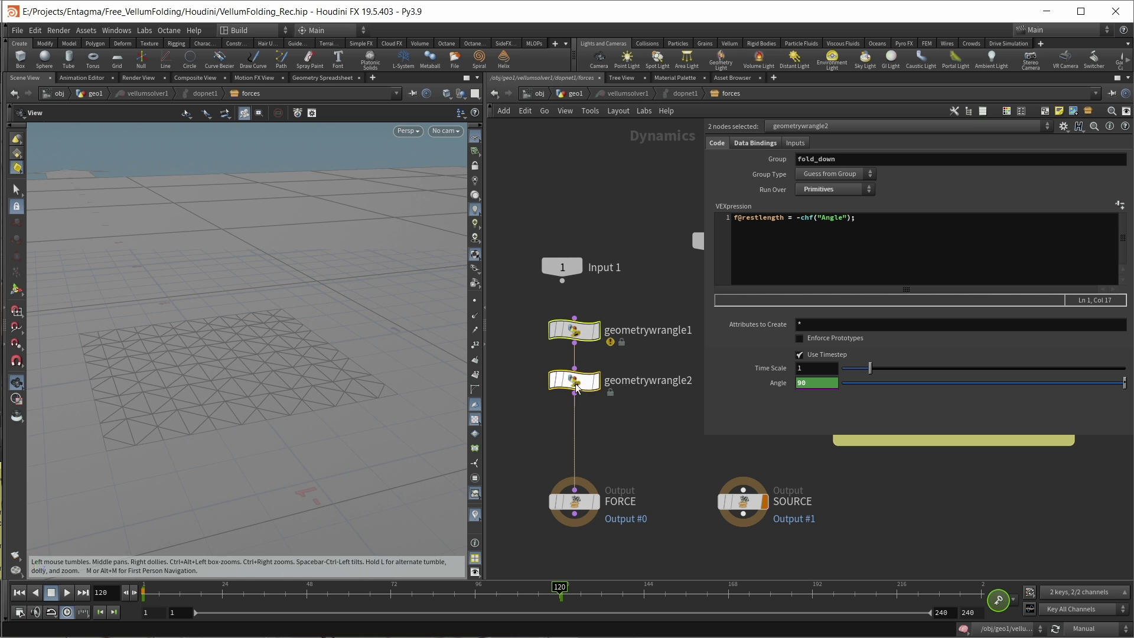
{"action": "scroll", "coordinate": [527, 414], "scroll_direction": "down", "scroll_amount": 2}
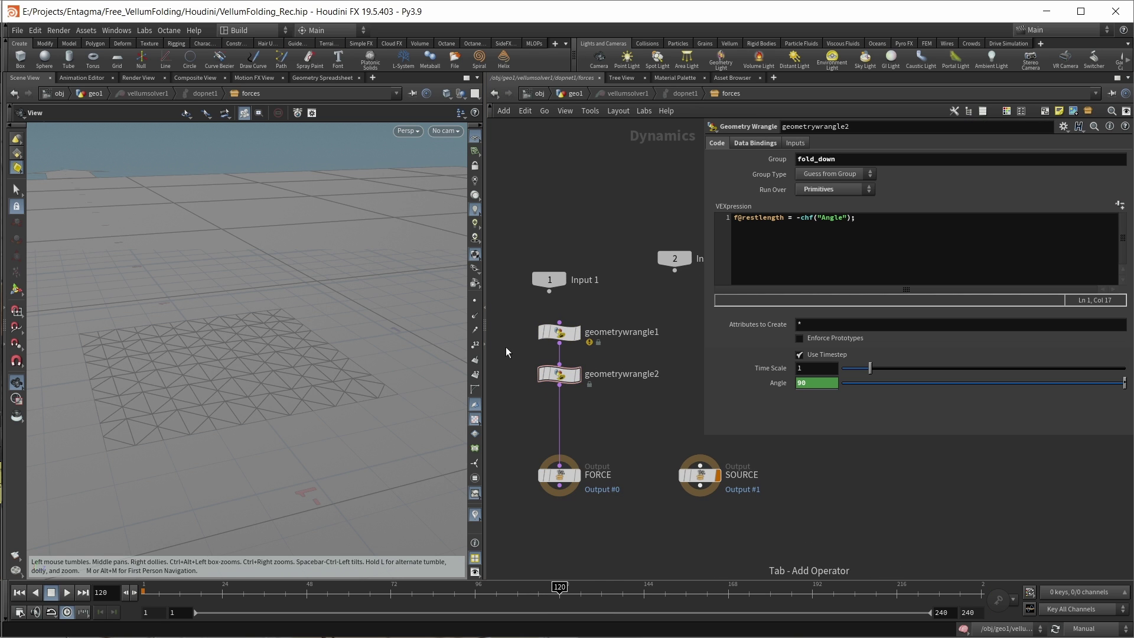
{"action": "left_click_drag", "start_coordinate": [506, 316], "coordinate": [561, 399]}
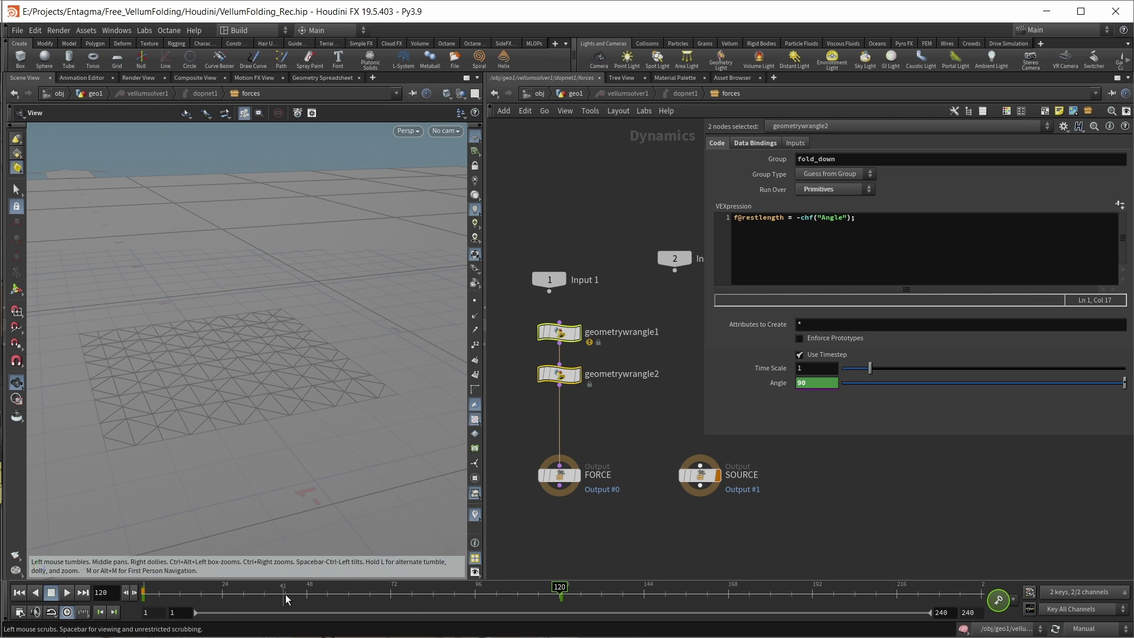
Step: Add enablesolver1 below geometrywrangle2 with Enable Solvers set to $F < 120, then return to geo1
{"action": "left_click", "coordinate": [540, 414]}
{"action": "key", "text": "Tab"}
{"action": "type", "text": "enable"}
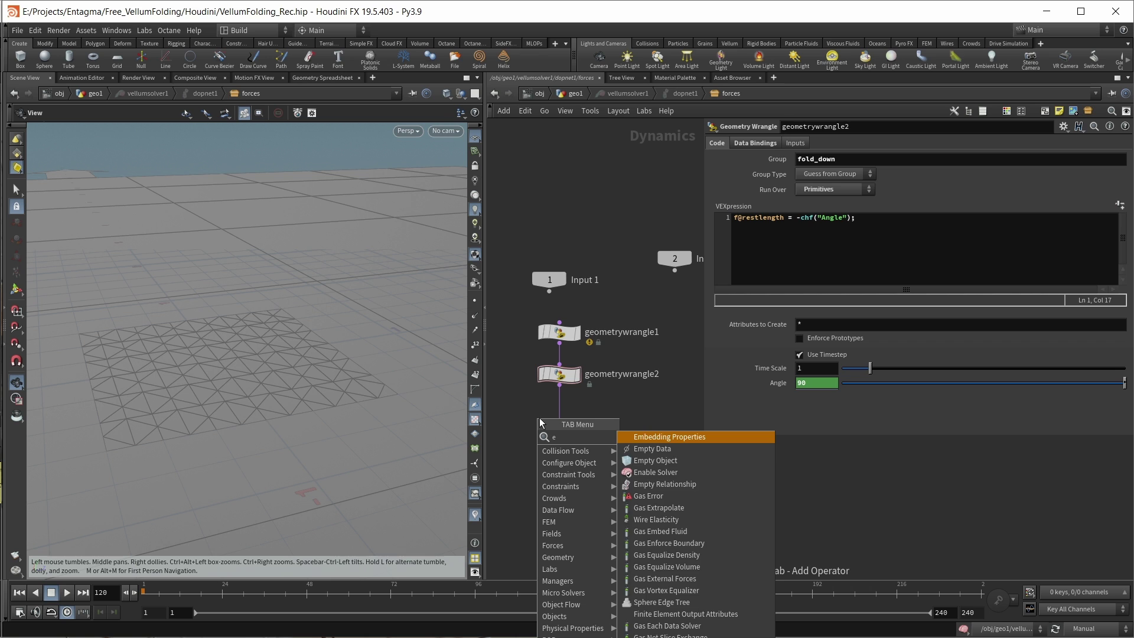
{"action": "key", "text": "Return"}
{"action": "left_click", "coordinate": [540, 417]}
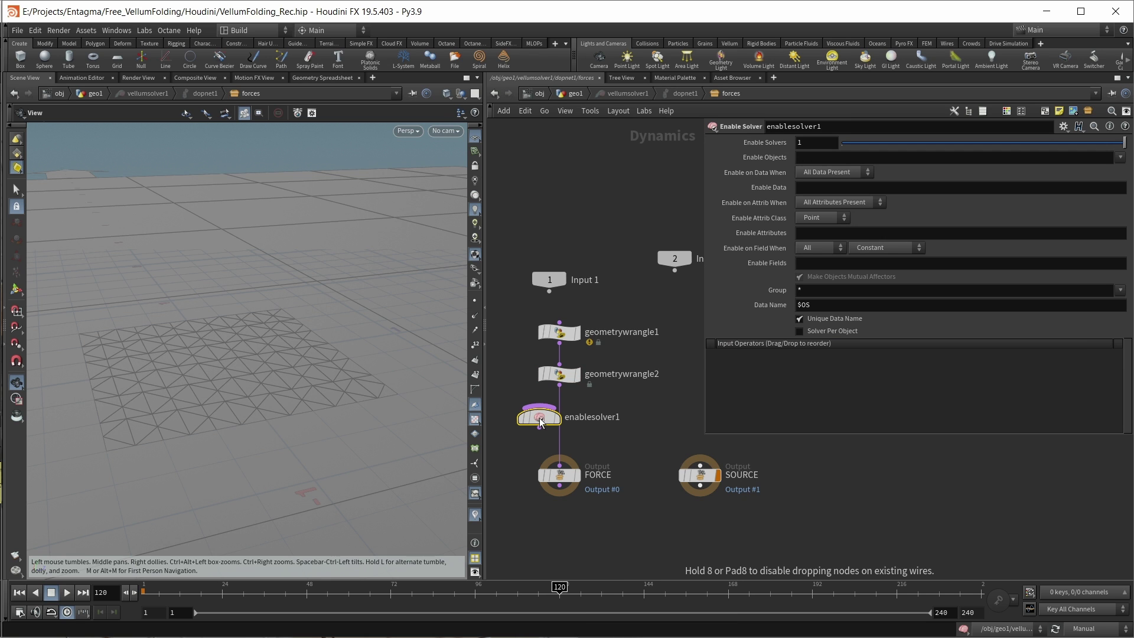
{"action": "left_click", "coordinate": [801, 143]}
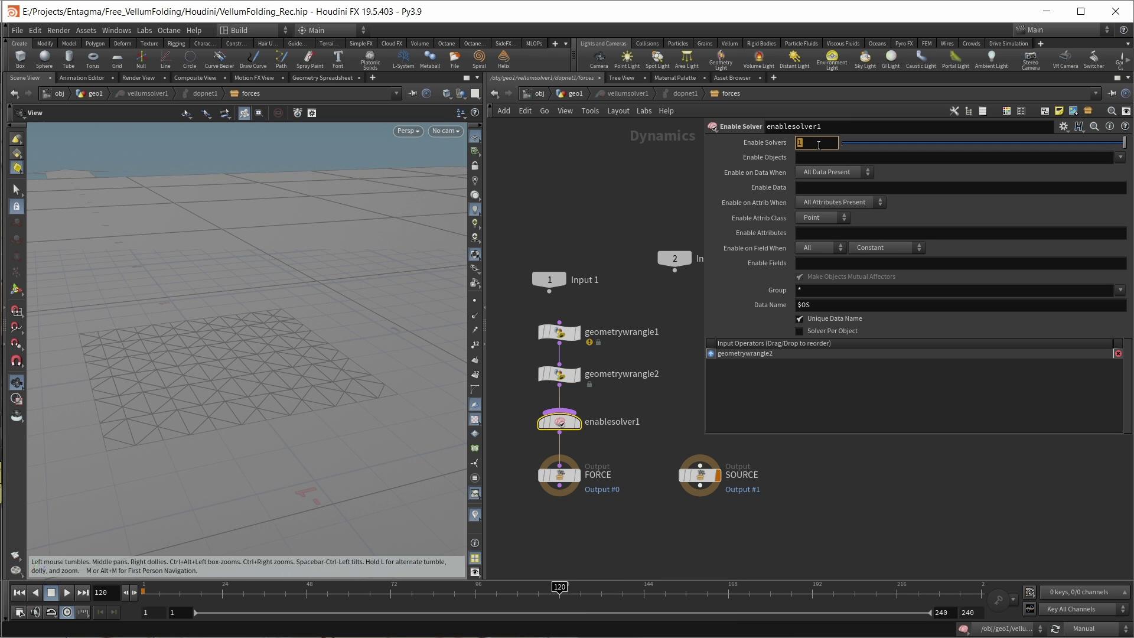
{"action": "type", "text": "$F"}
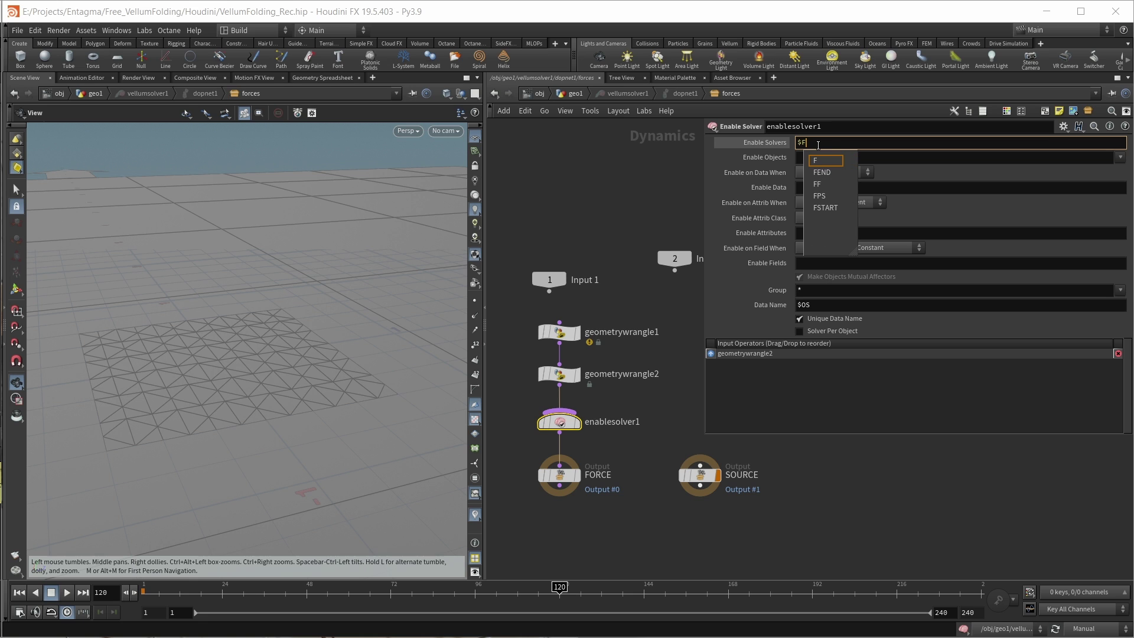
{"action": "type", "text": " <"}
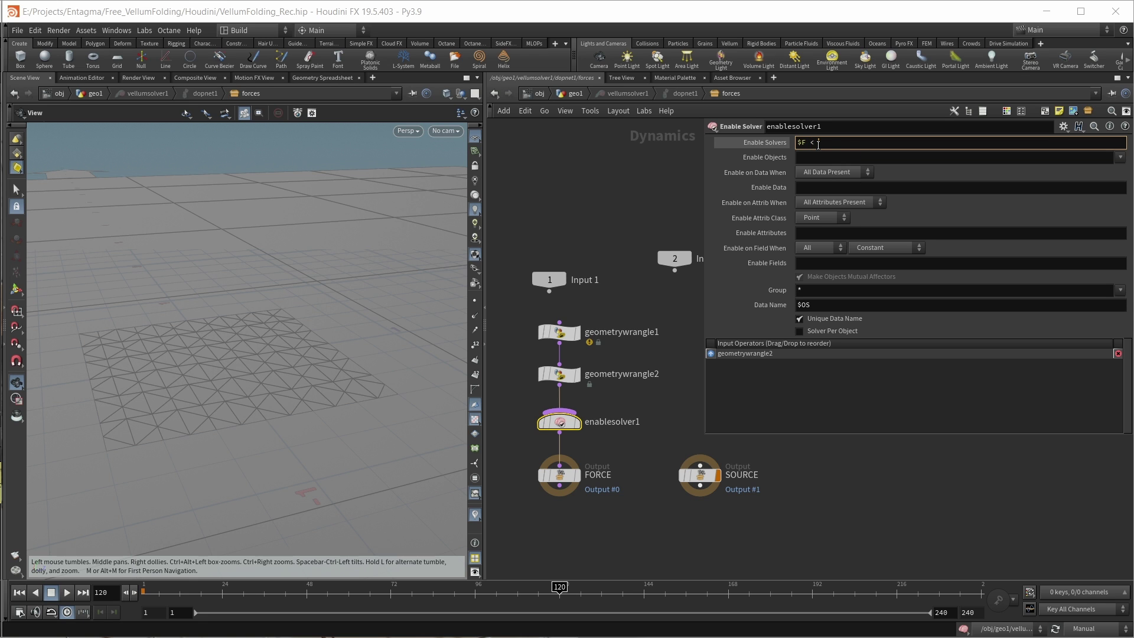
{"action": "type", "text": " 120"}
{"action": "left_click", "coordinate": [936, 518]}
{"action": "left_click", "coordinate": [573, 93]}
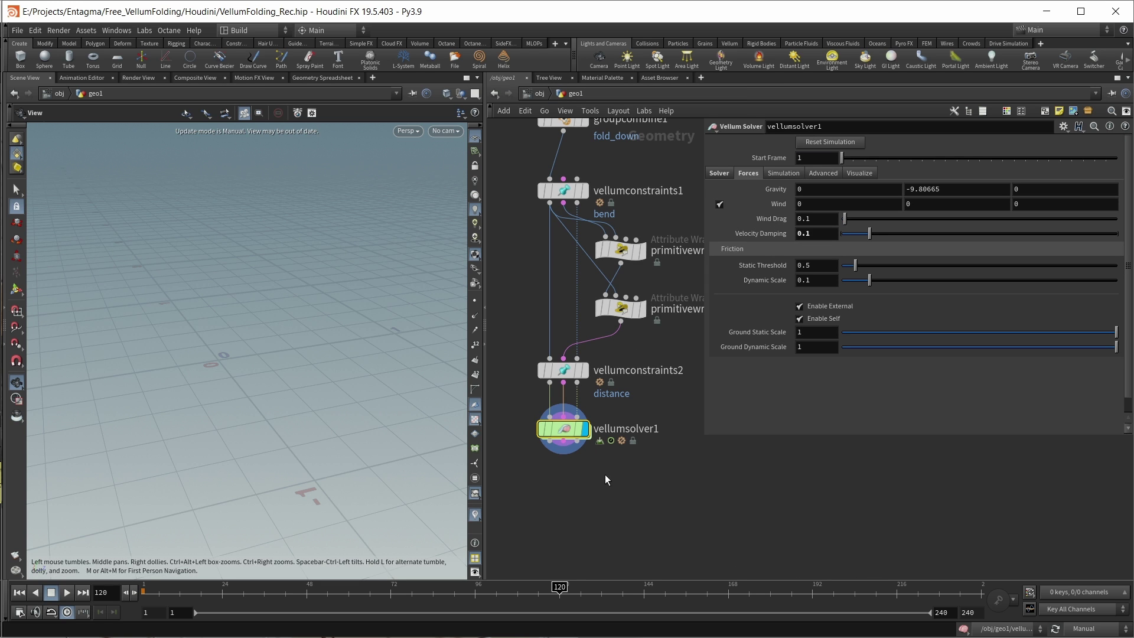
Step: Rewind to frame 1, turn Auto Update back on, and play the Vellum simulation
{"action": "key", "text": "ctrl+Up"}
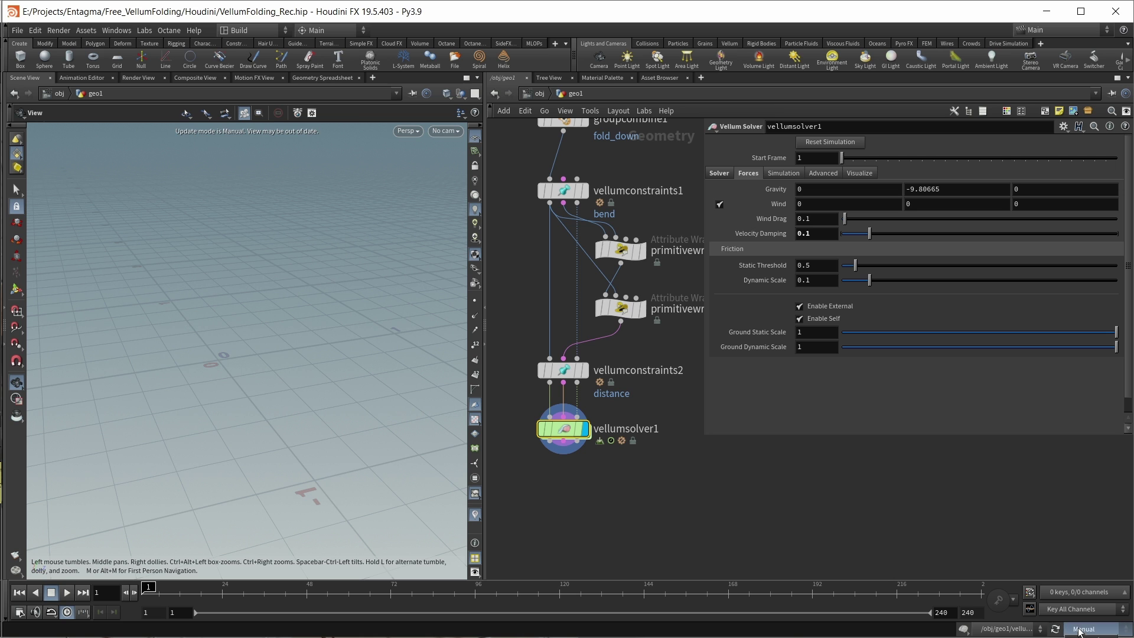
{"action": "left_click", "coordinate": [1091, 629]}
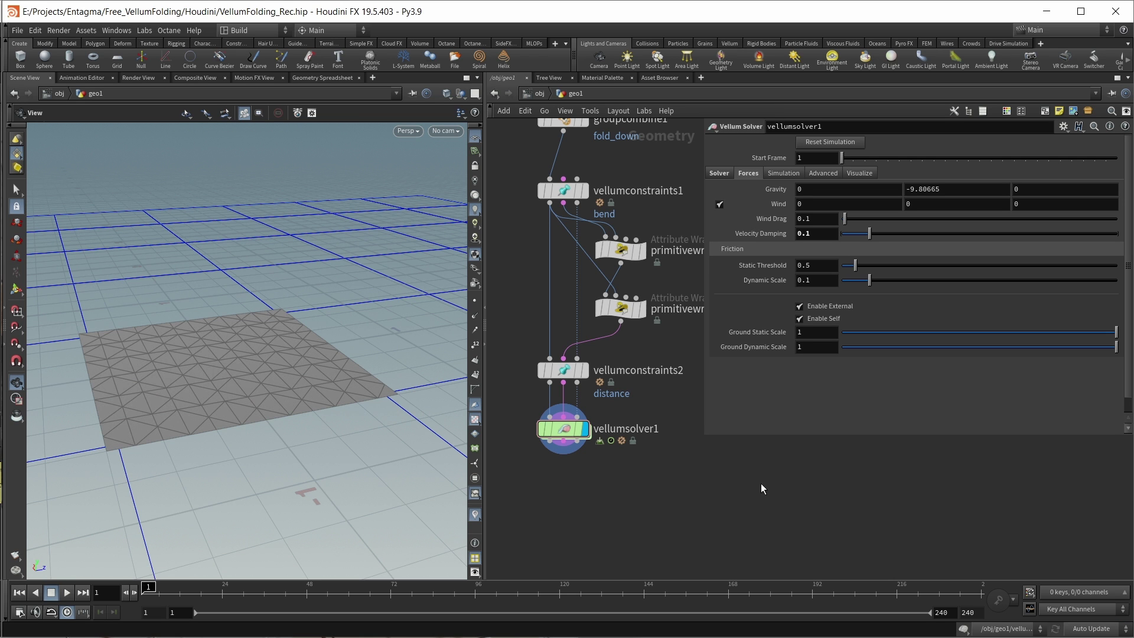
{"action": "key", "text": "Up"}
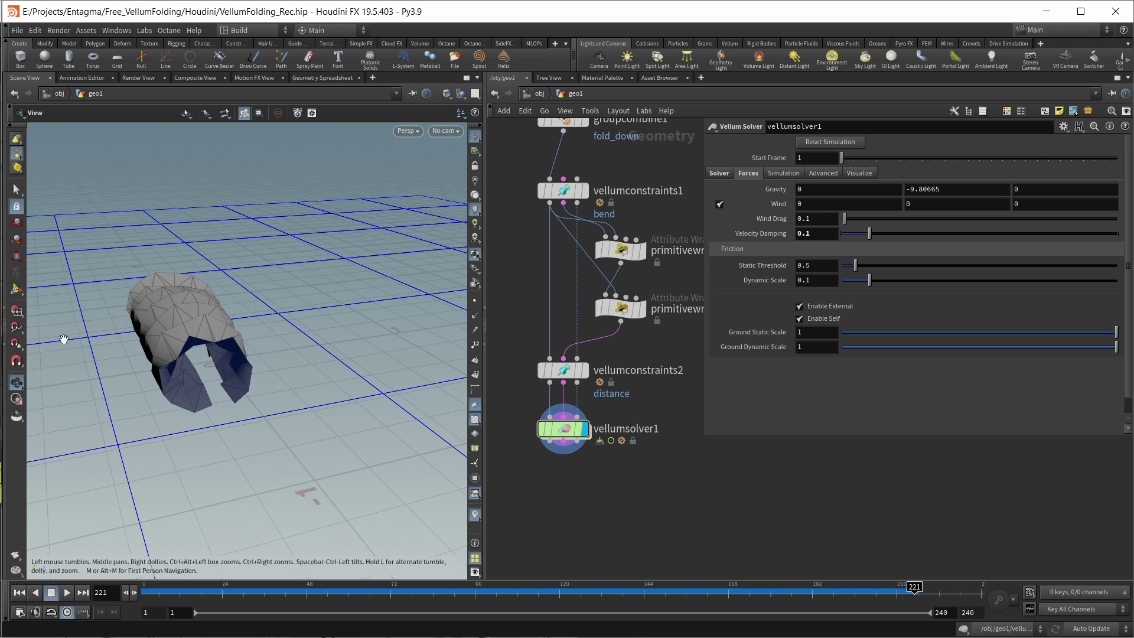
Step: Orbit around the folded tube, then select the fold_up primitive wrangle to view its code
{"action": "left_click_drag", "start_coordinate": [134, 317], "coordinate": [236, 402]}
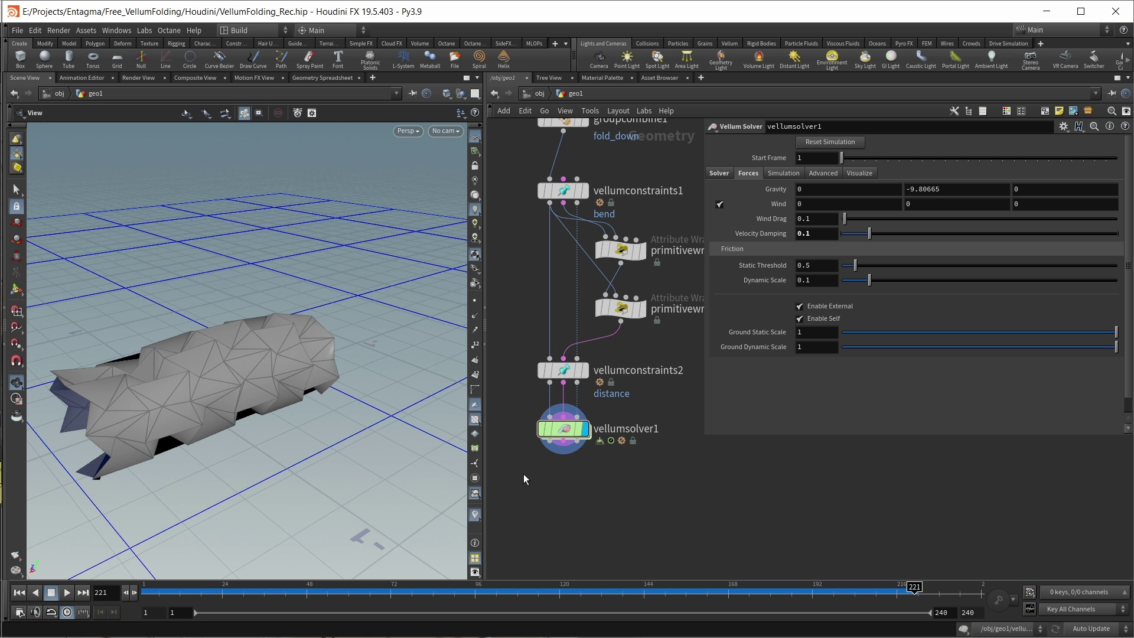
{"action": "left_click_drag", "start_coordinate": [221, 409], "coordinate": [266, 396]}
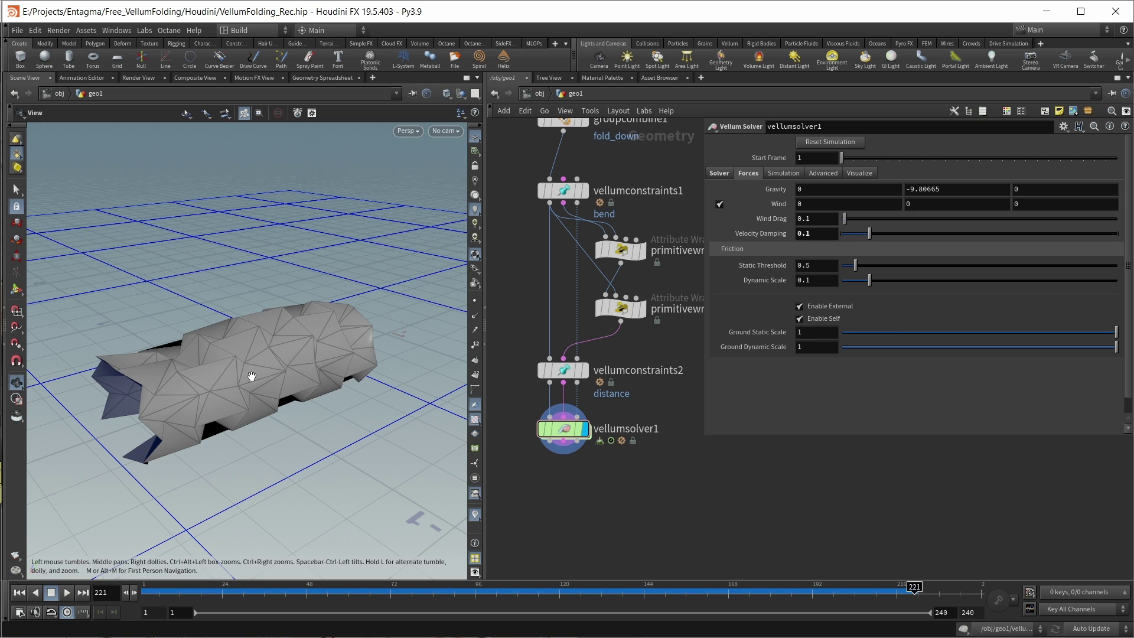
{"action": "left_click", "coordinate": [620, 249]}
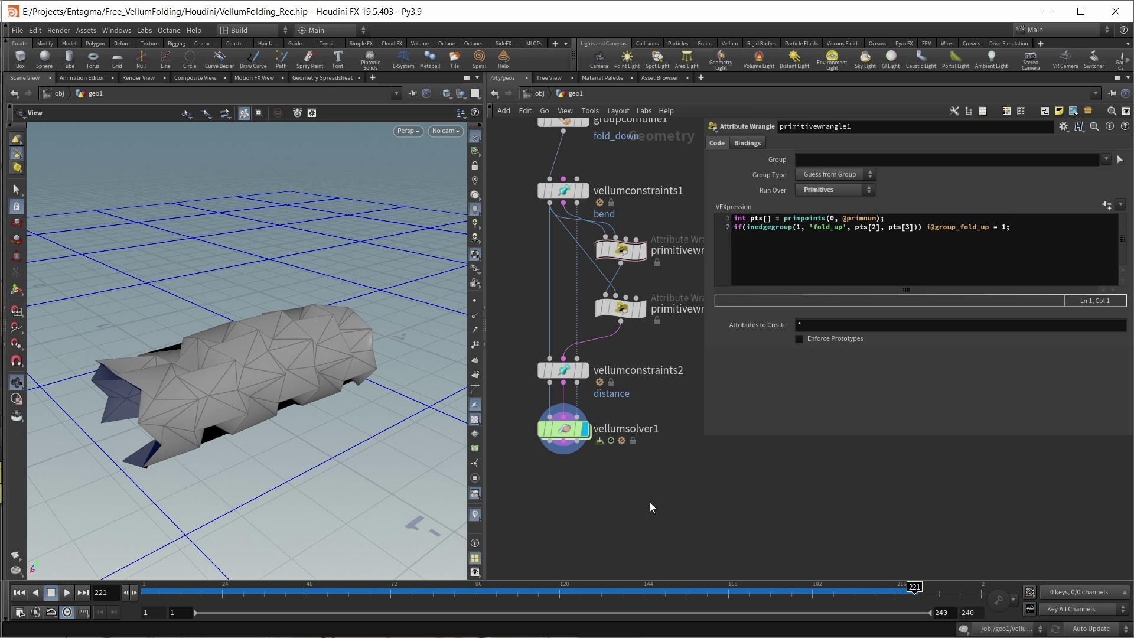